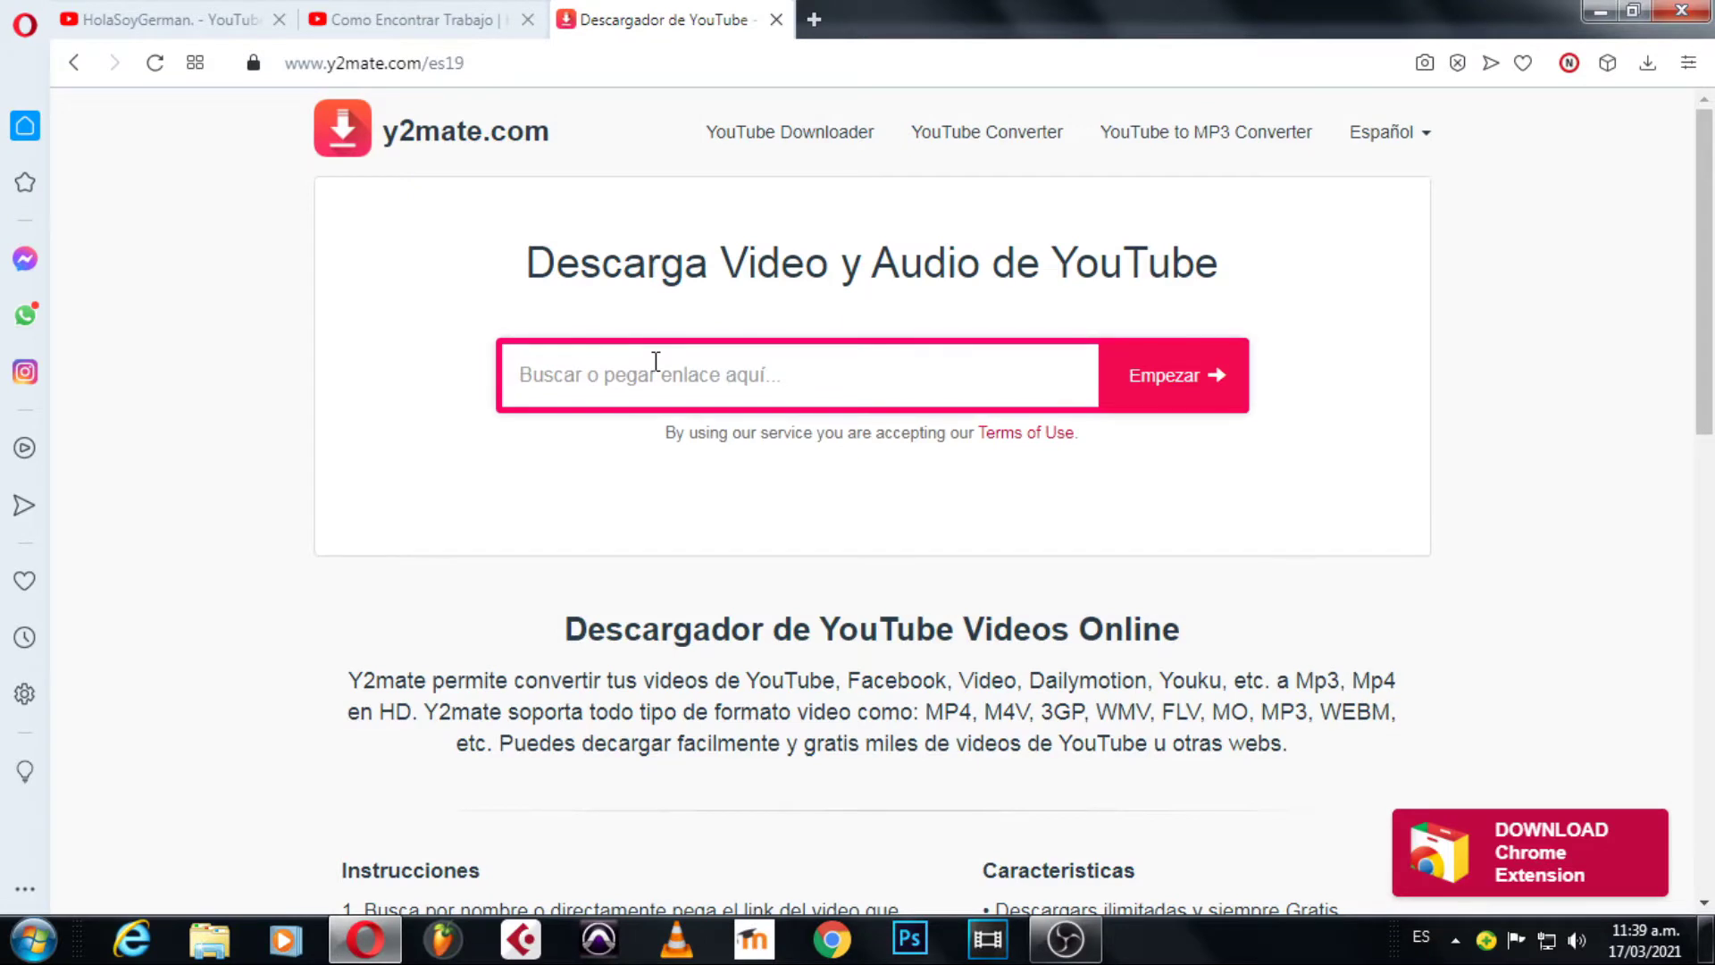
type("https://www.youtube.com/watch?v=4BkxCvg2spU&t=4s")
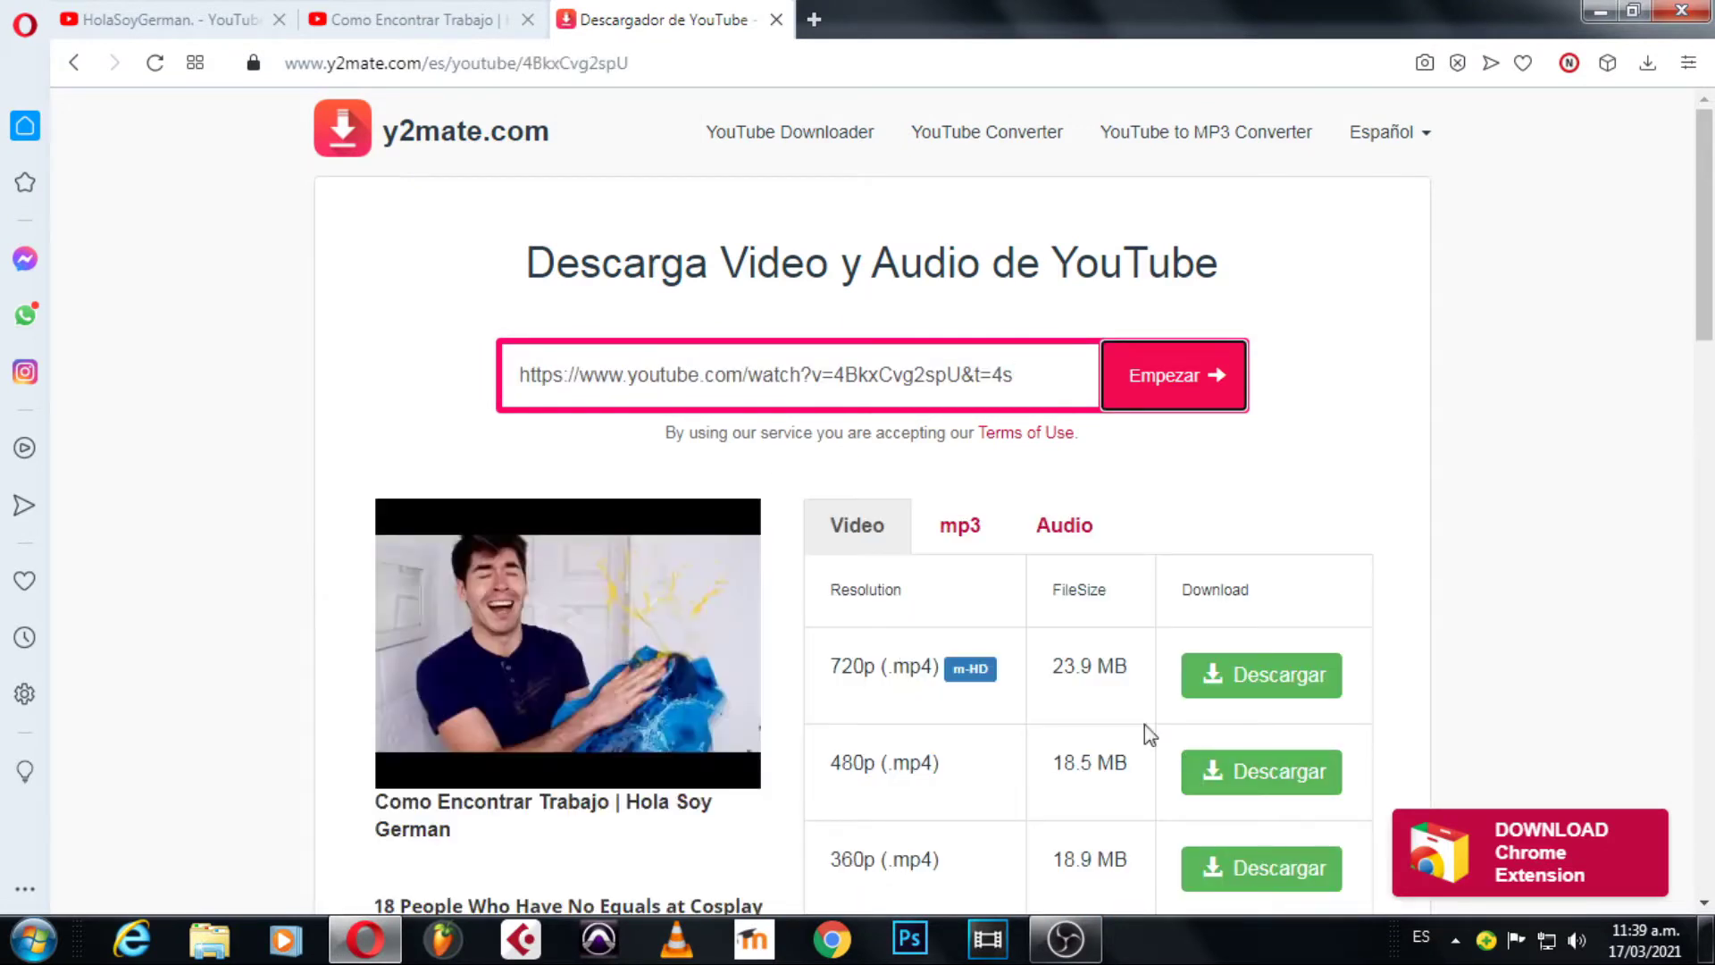
left_click(962, 536)
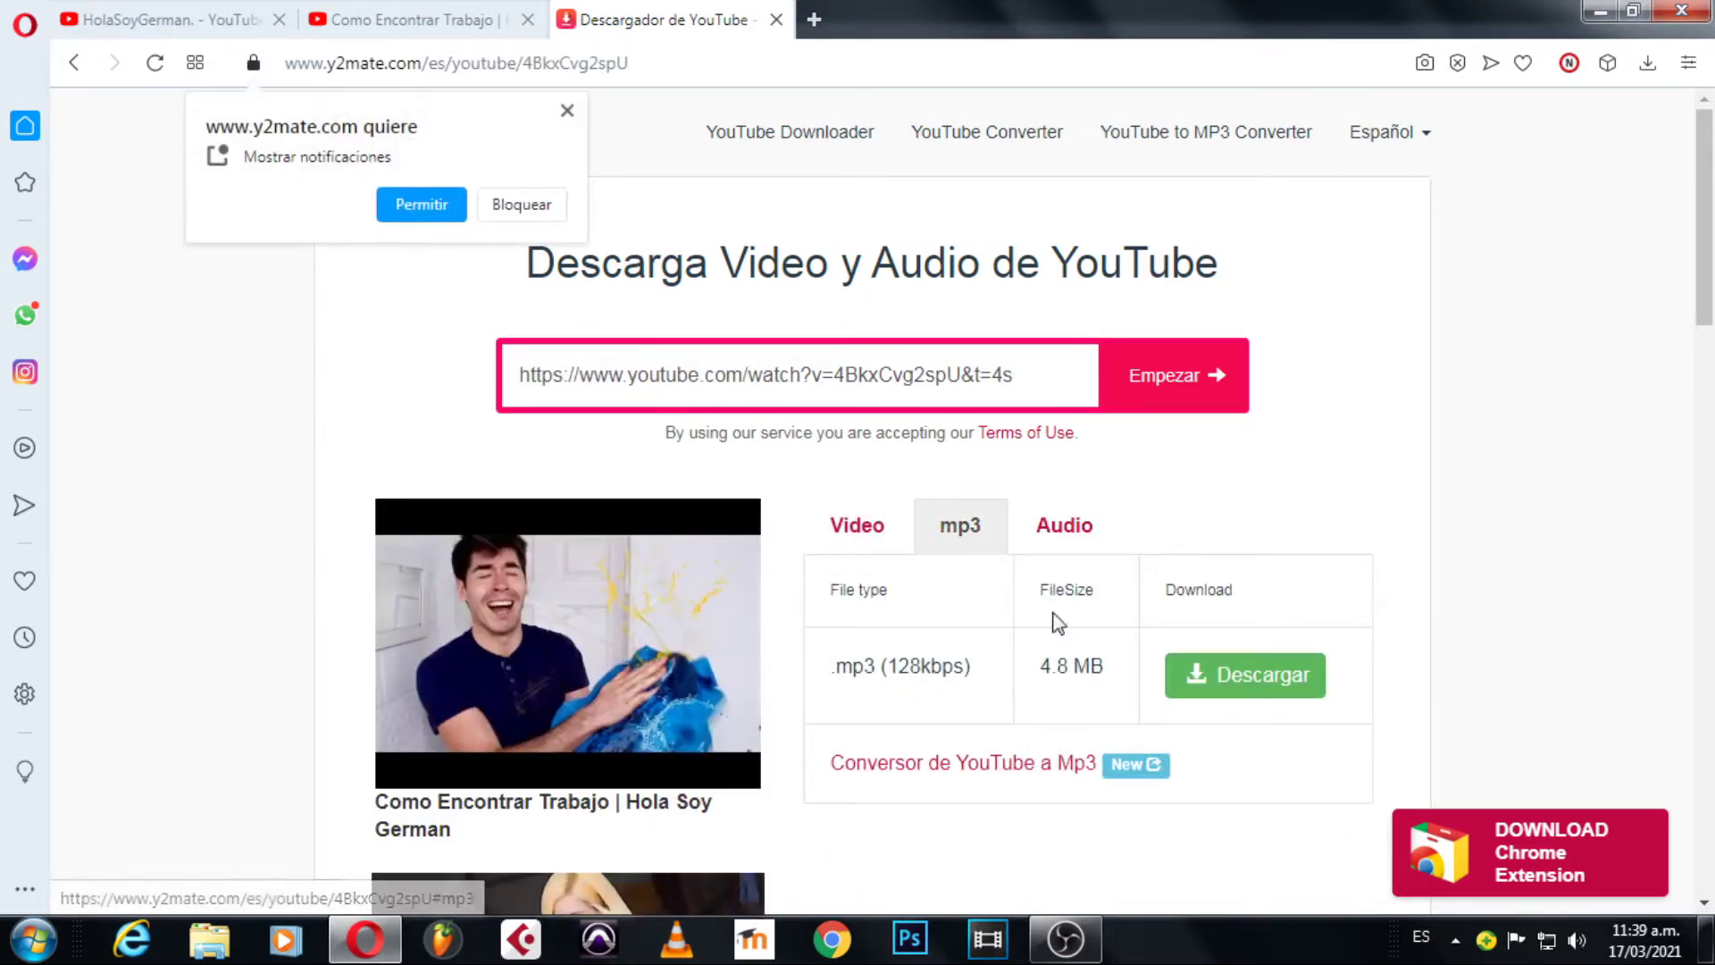
left_click(1195, 676)
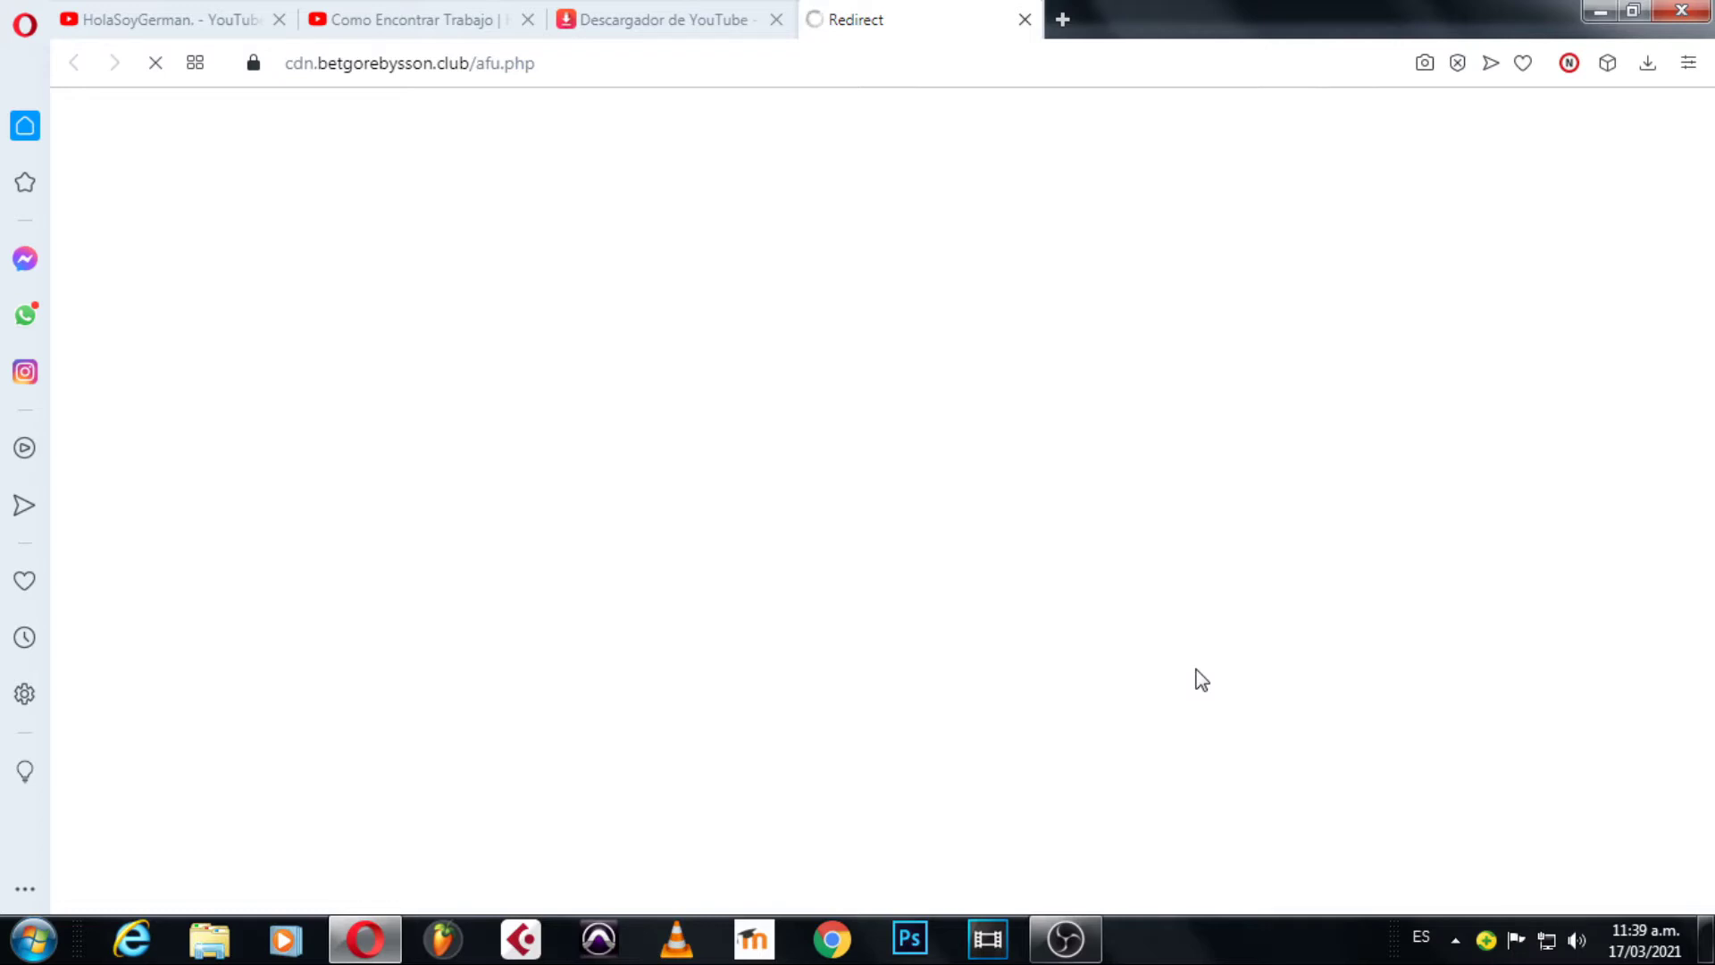
left_click(652, 27)
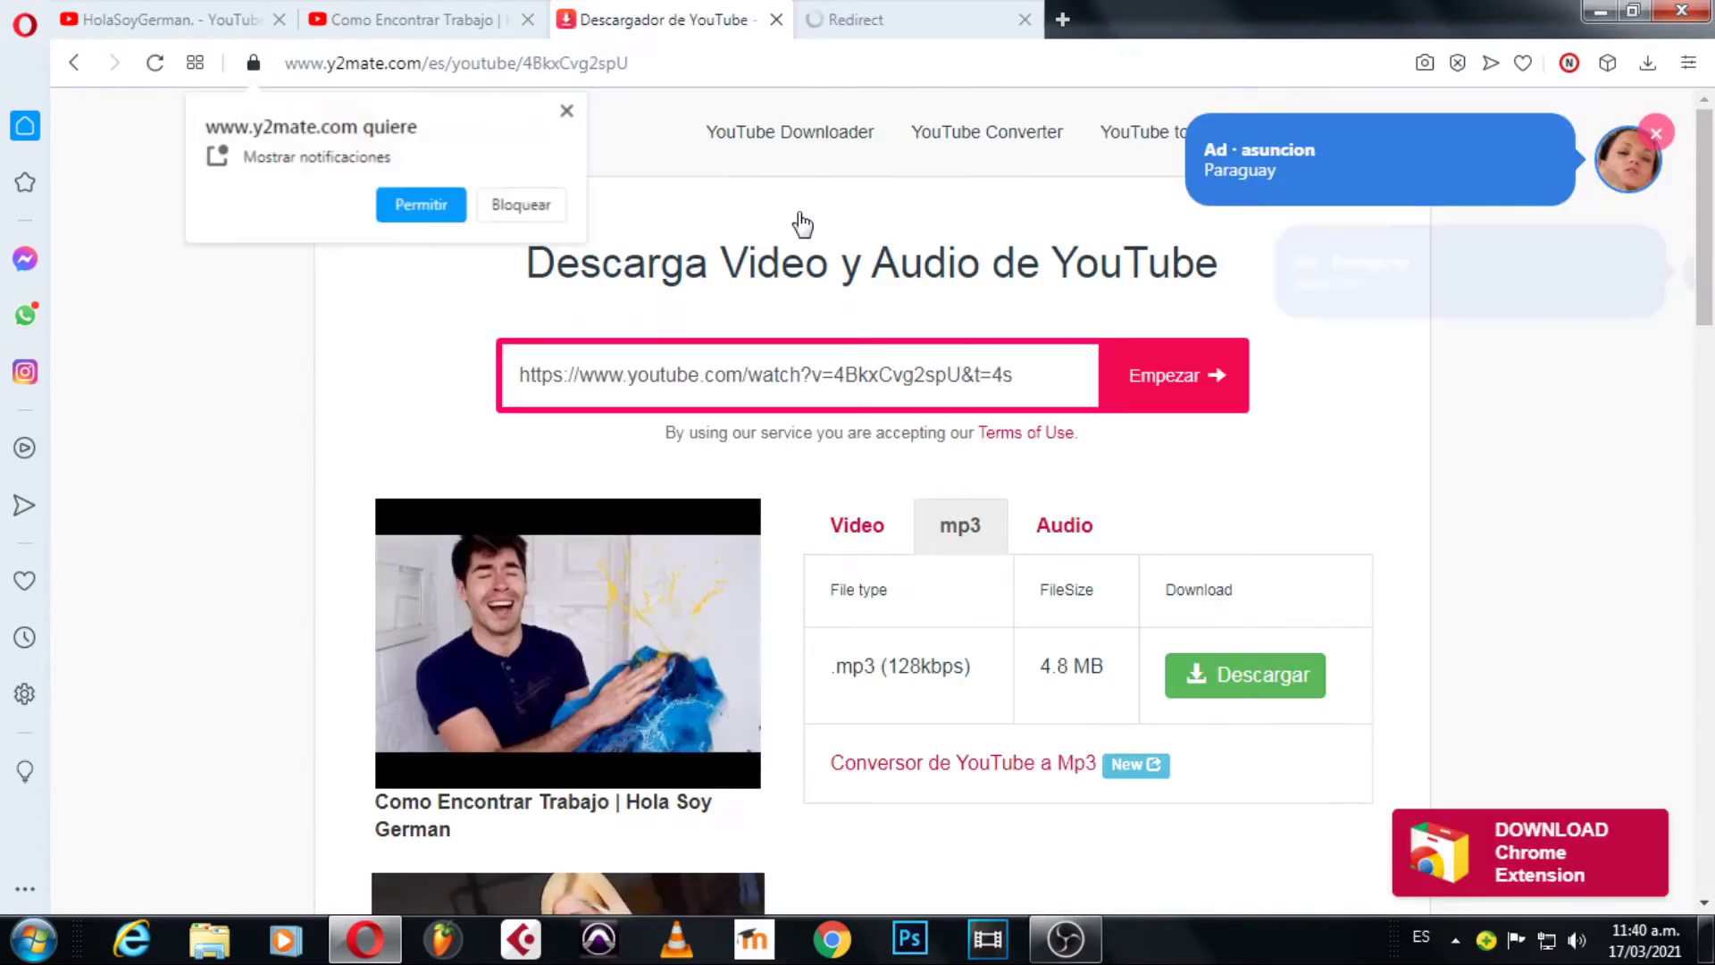
left_click(1229, 692)
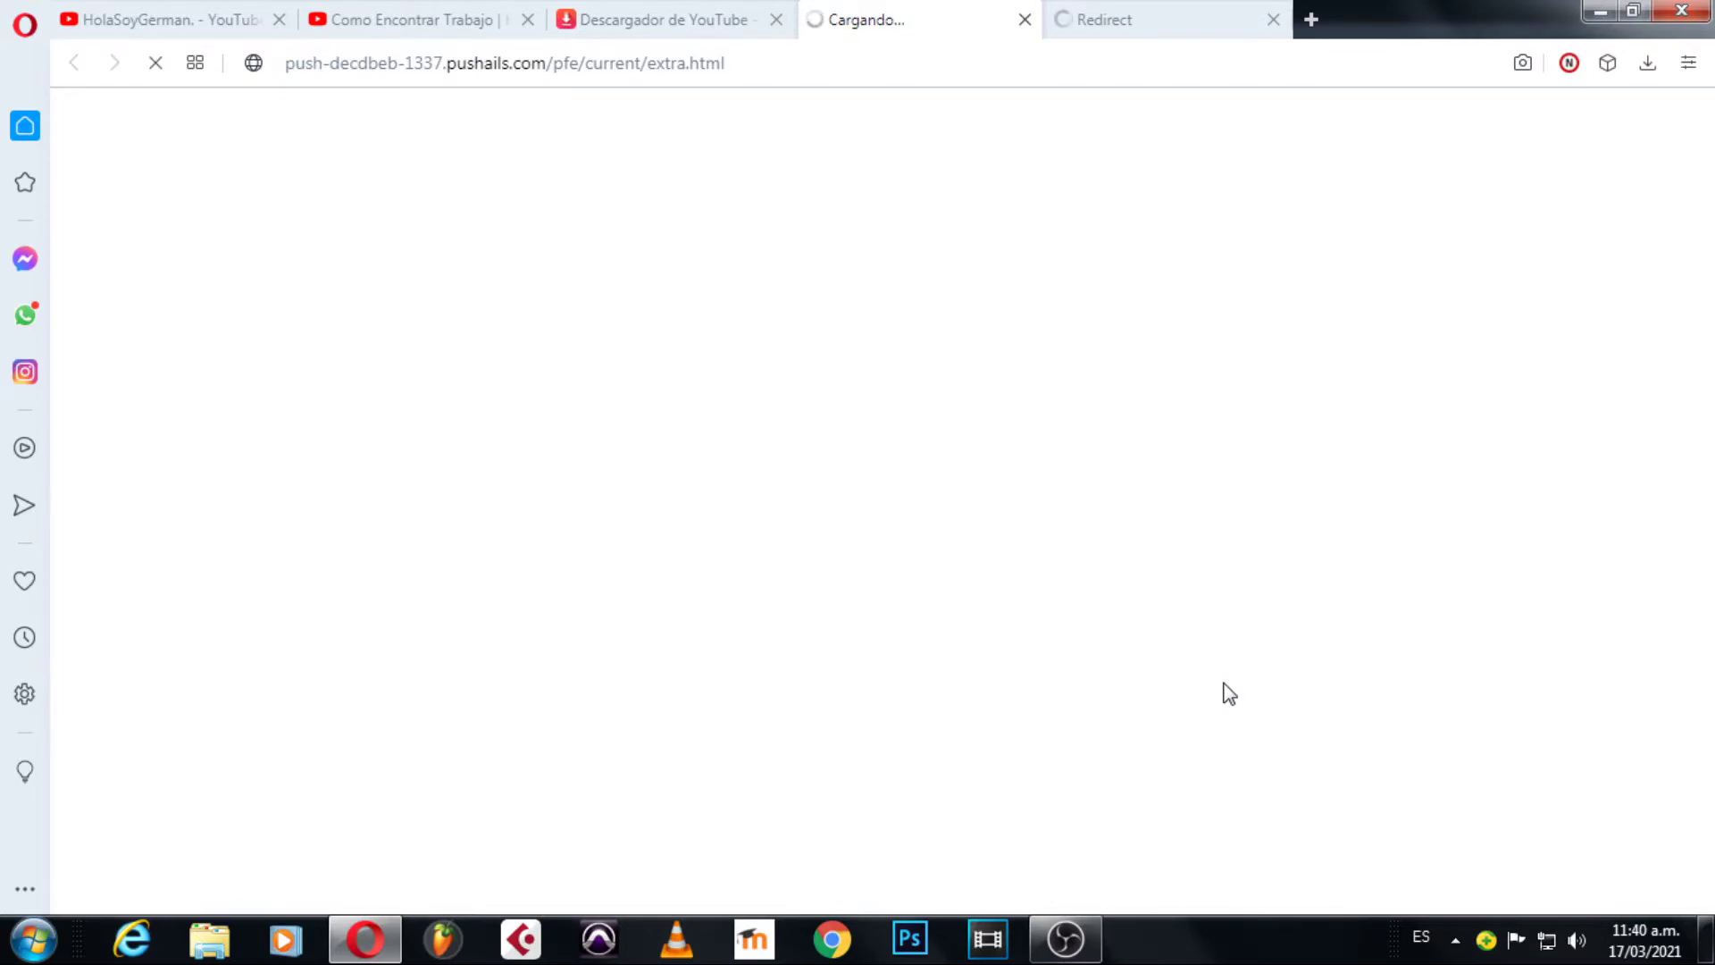
left_click(647, 27)
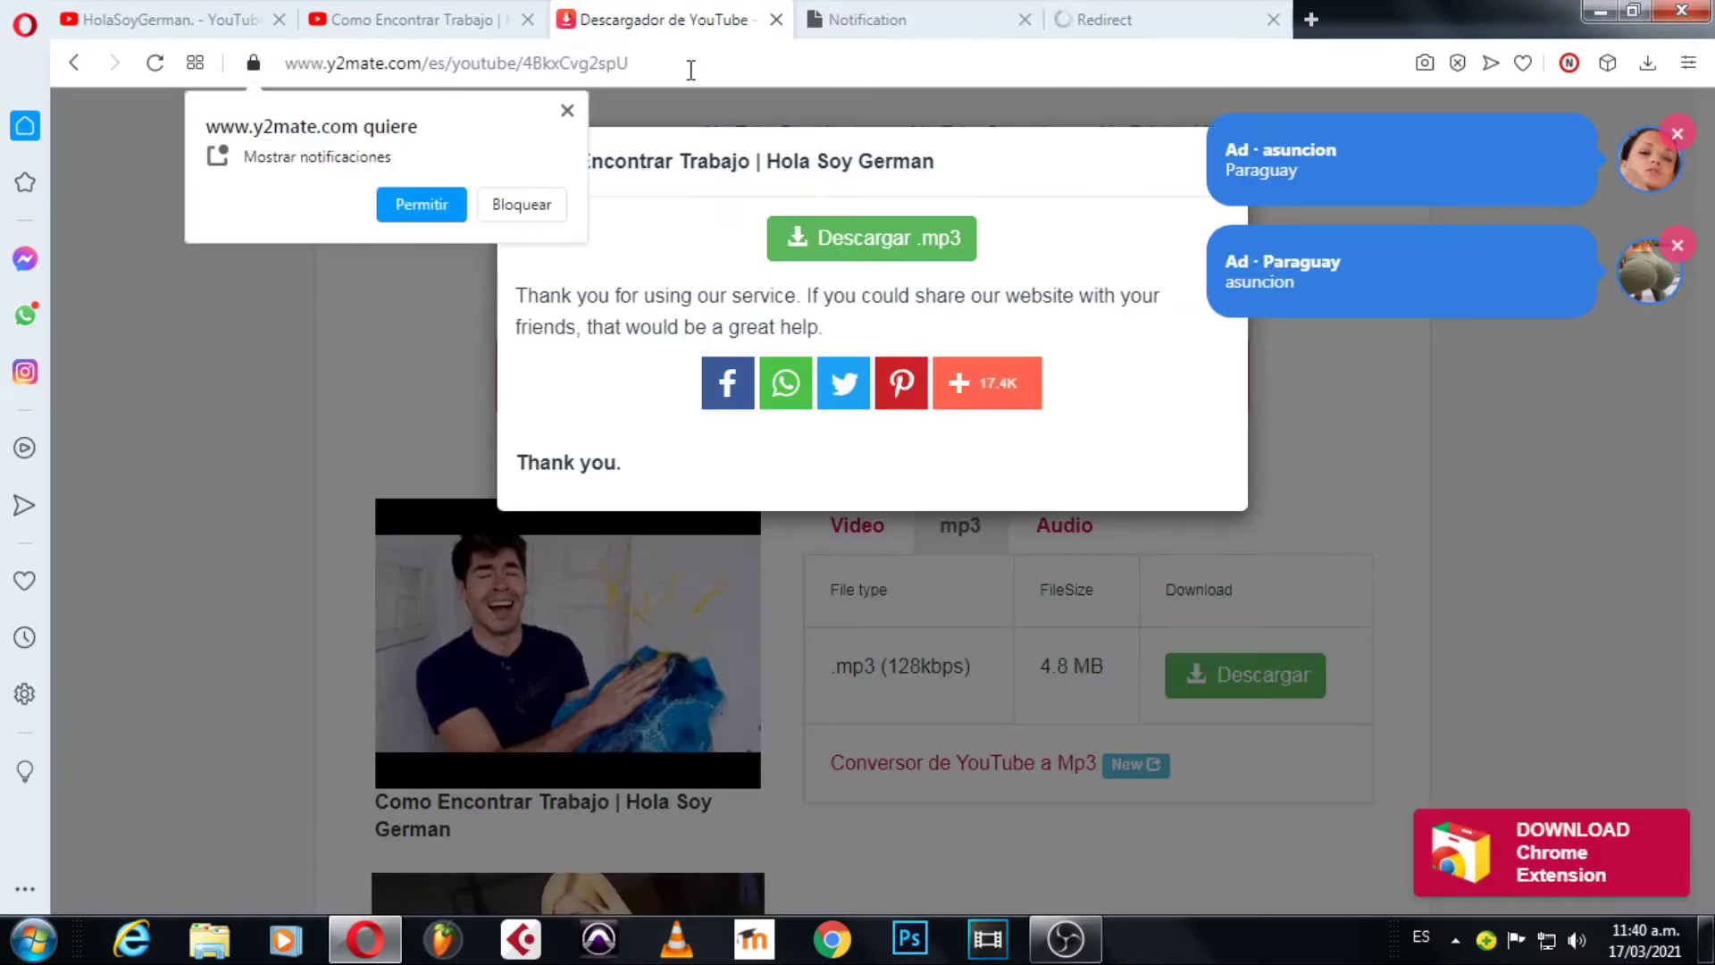
left_click(817, 236)
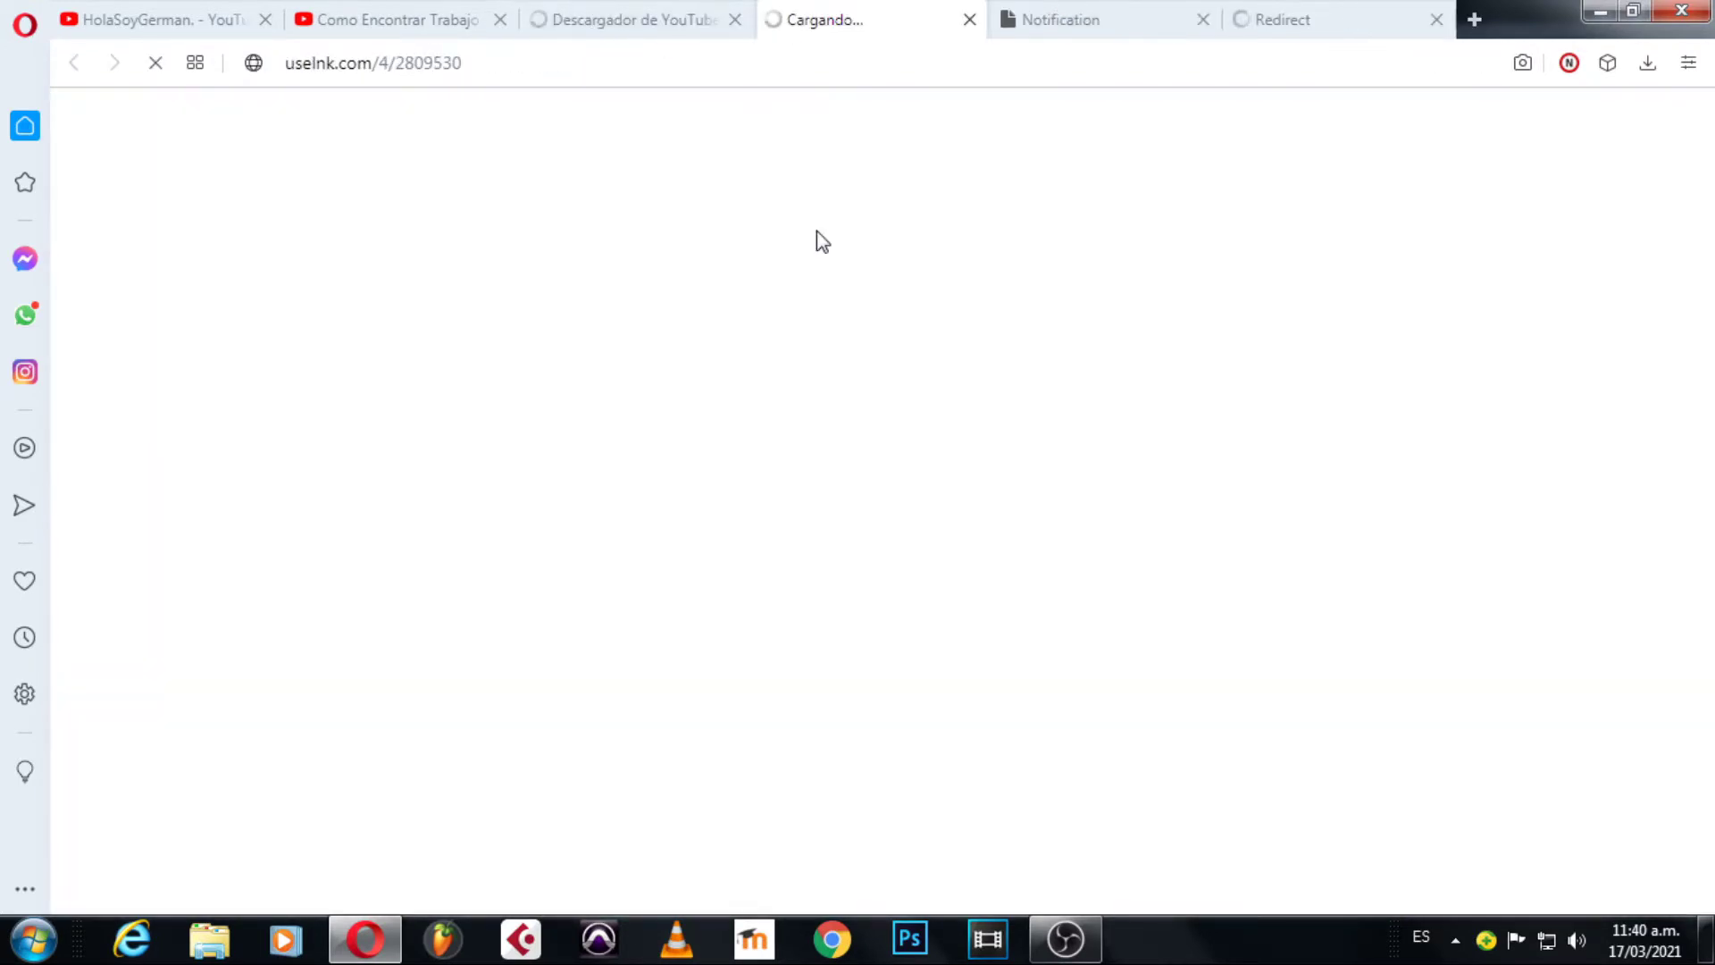
left_click(622, 25)
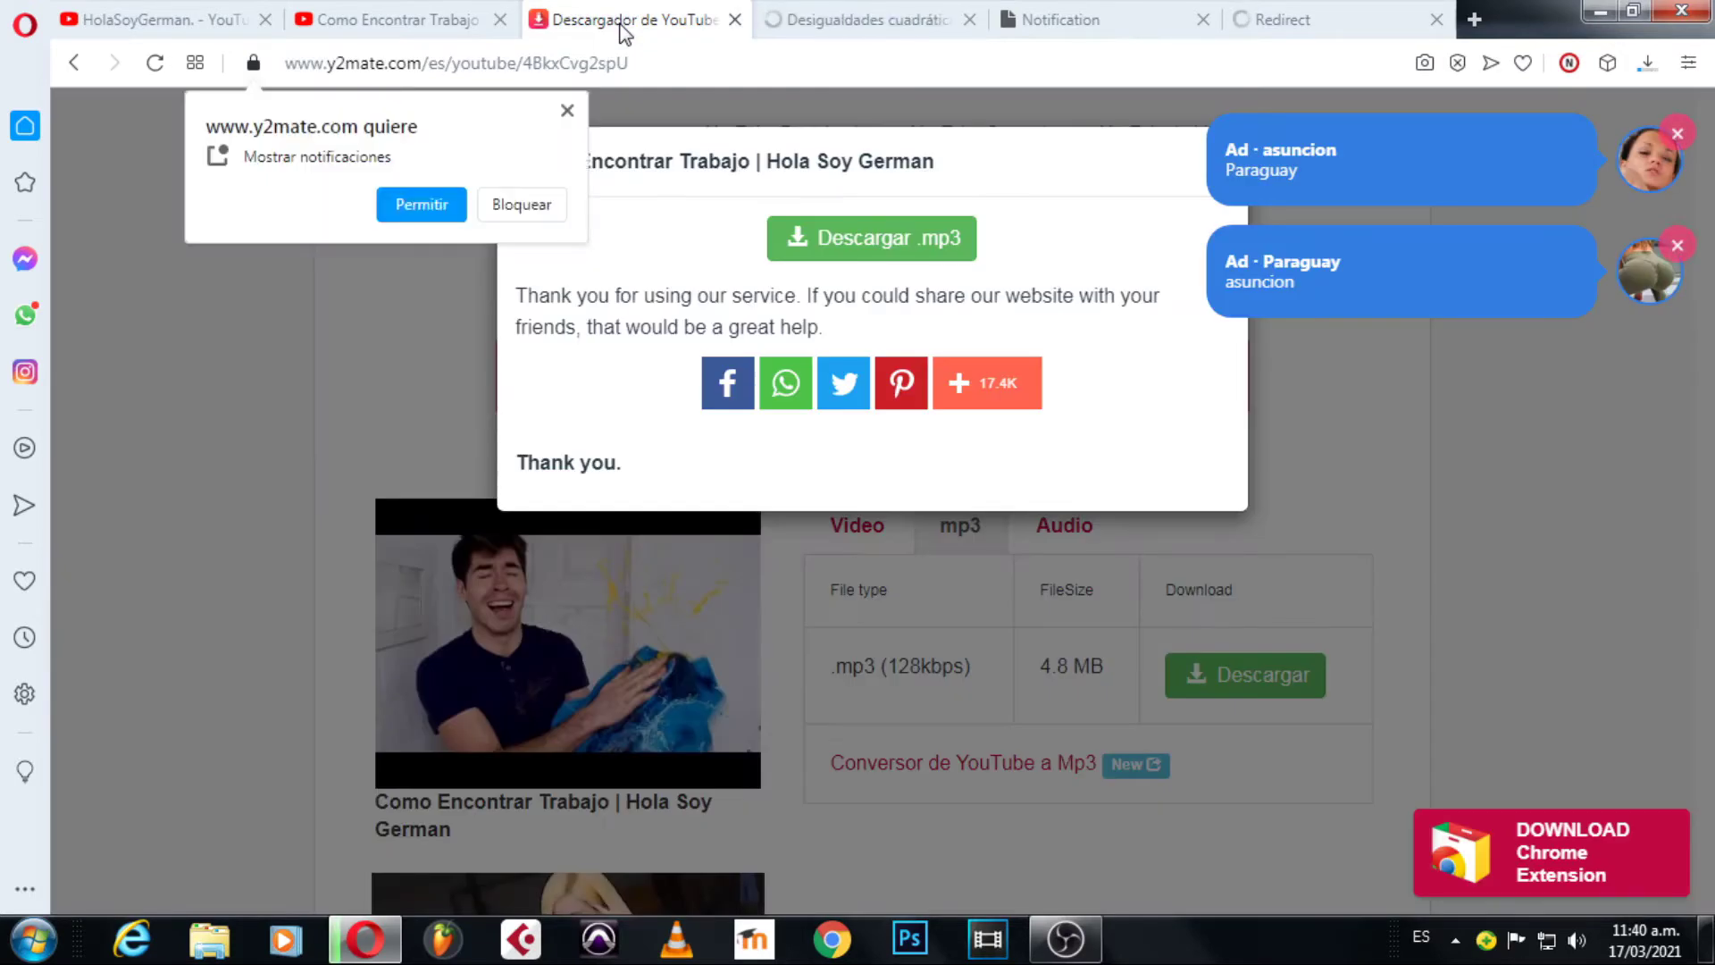
Close the ad pages, keeping the downloader and the YouTube pages open.
left_click(972, 22)
left_click(972, 22)
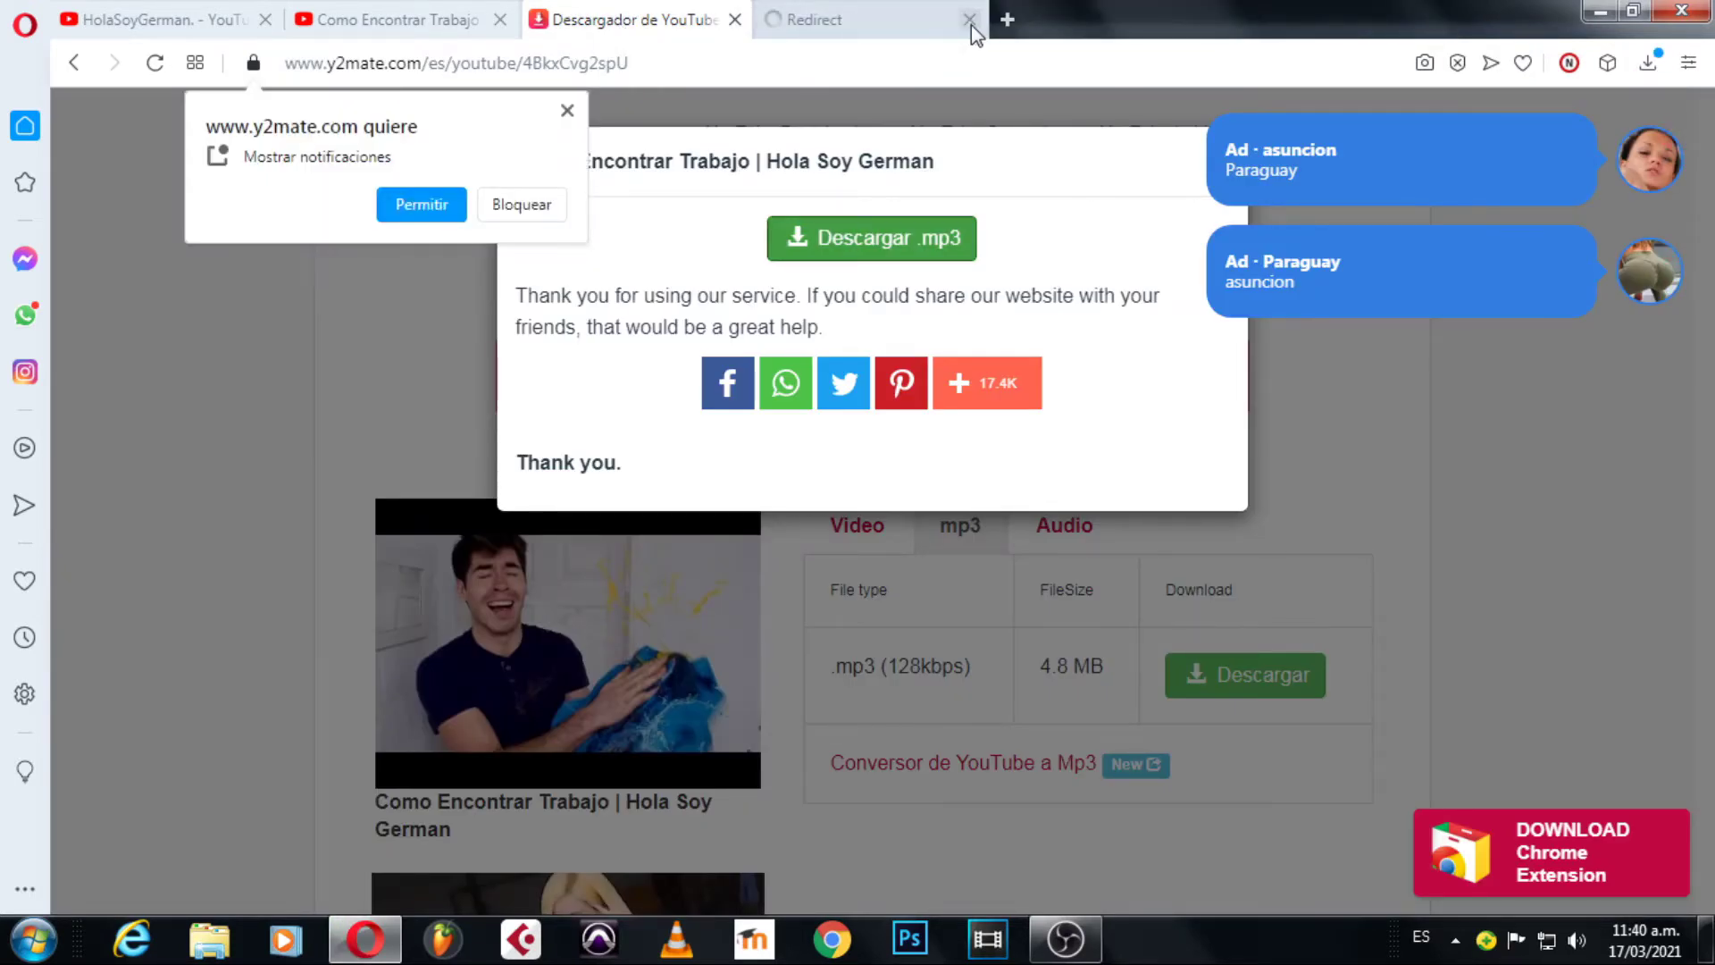
left_click(970, 19)
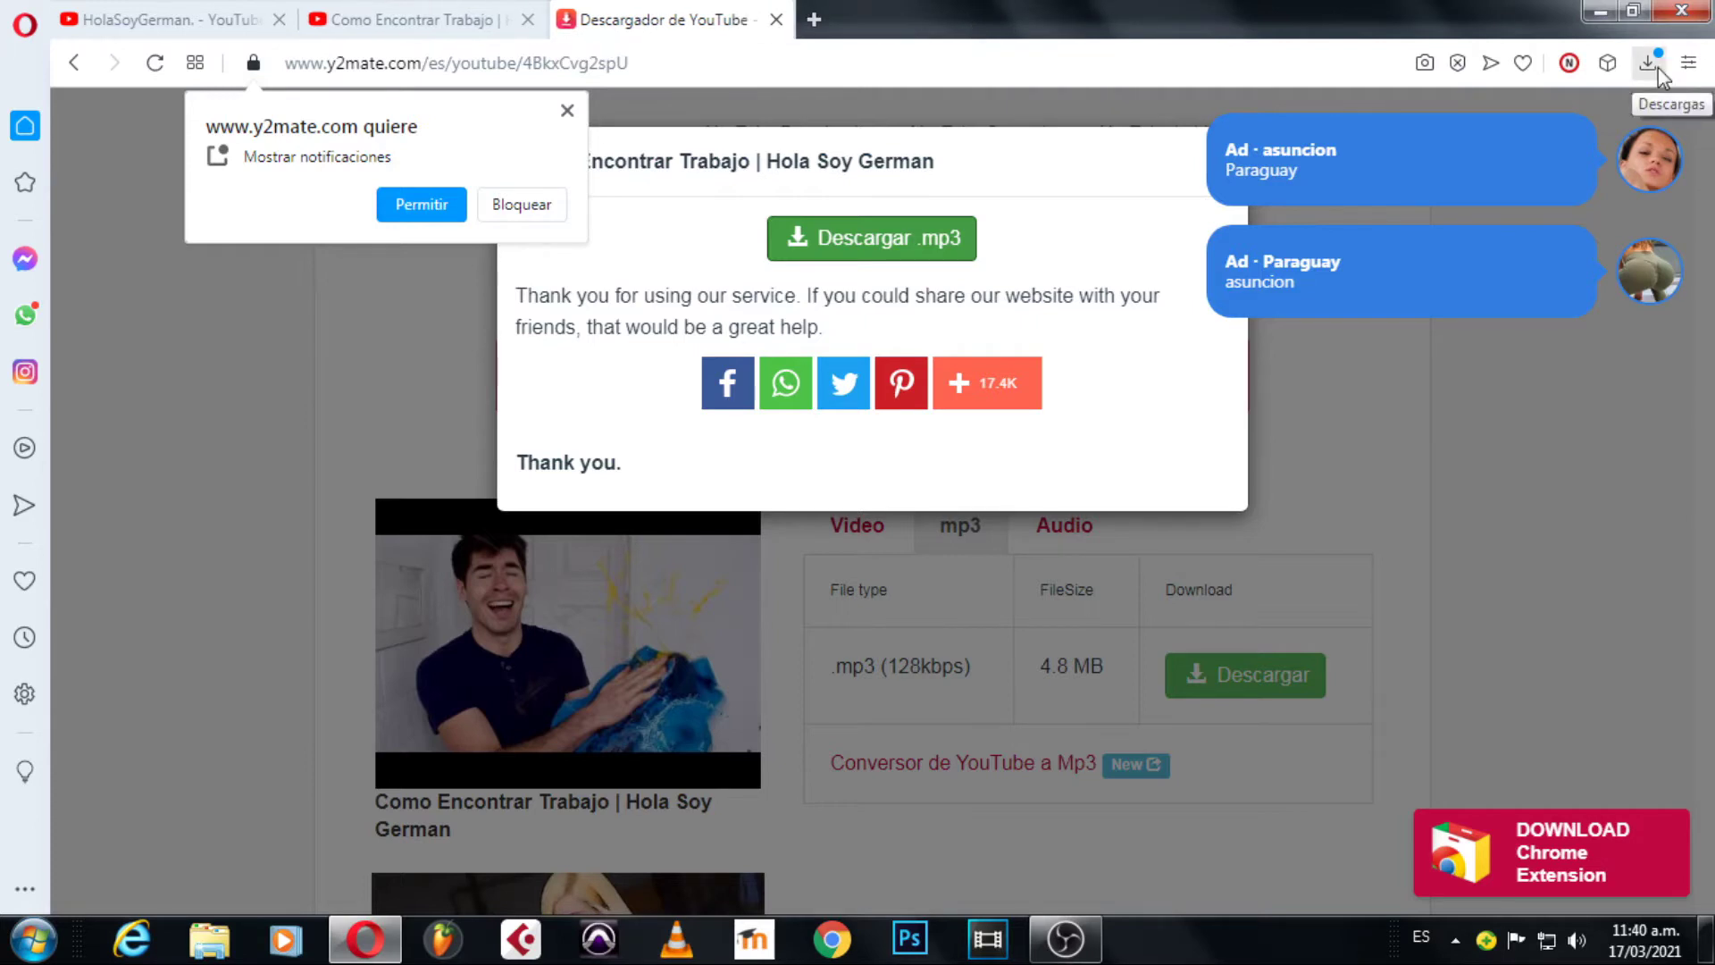
Launch FL Studio and, from the browser's downloads list, open the folder containing the downloaded Como Encontrar Trabajo MP3.
left_click(435, 938)
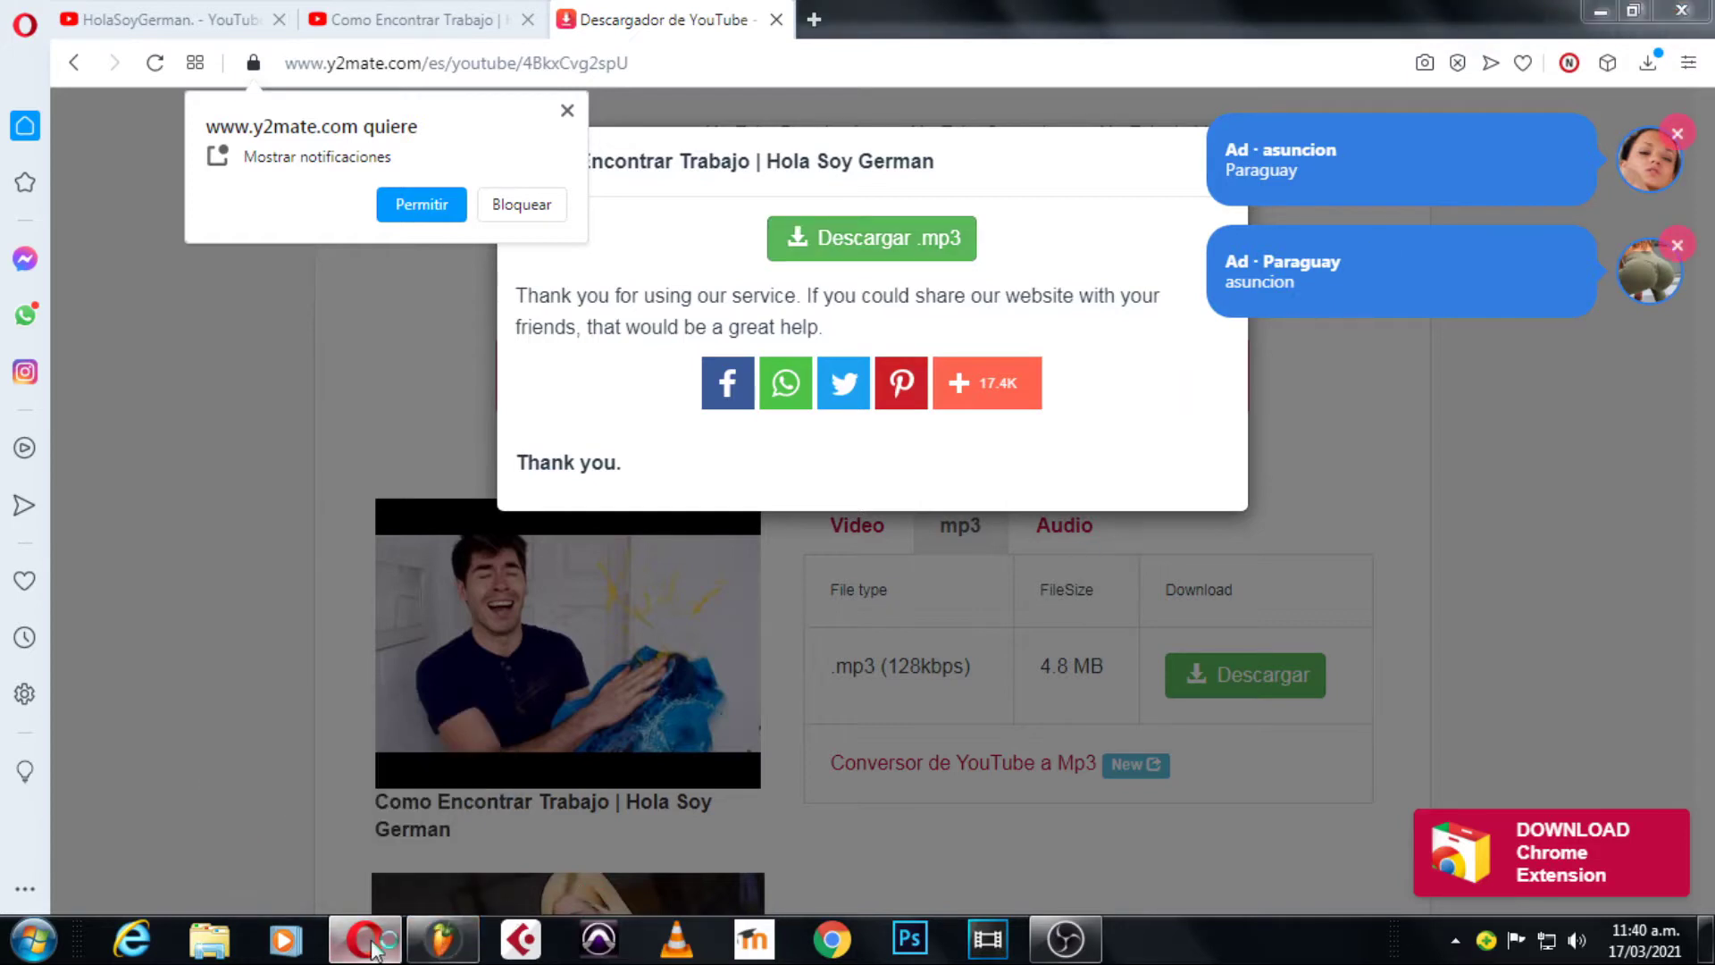
mouse_move(373, 947)
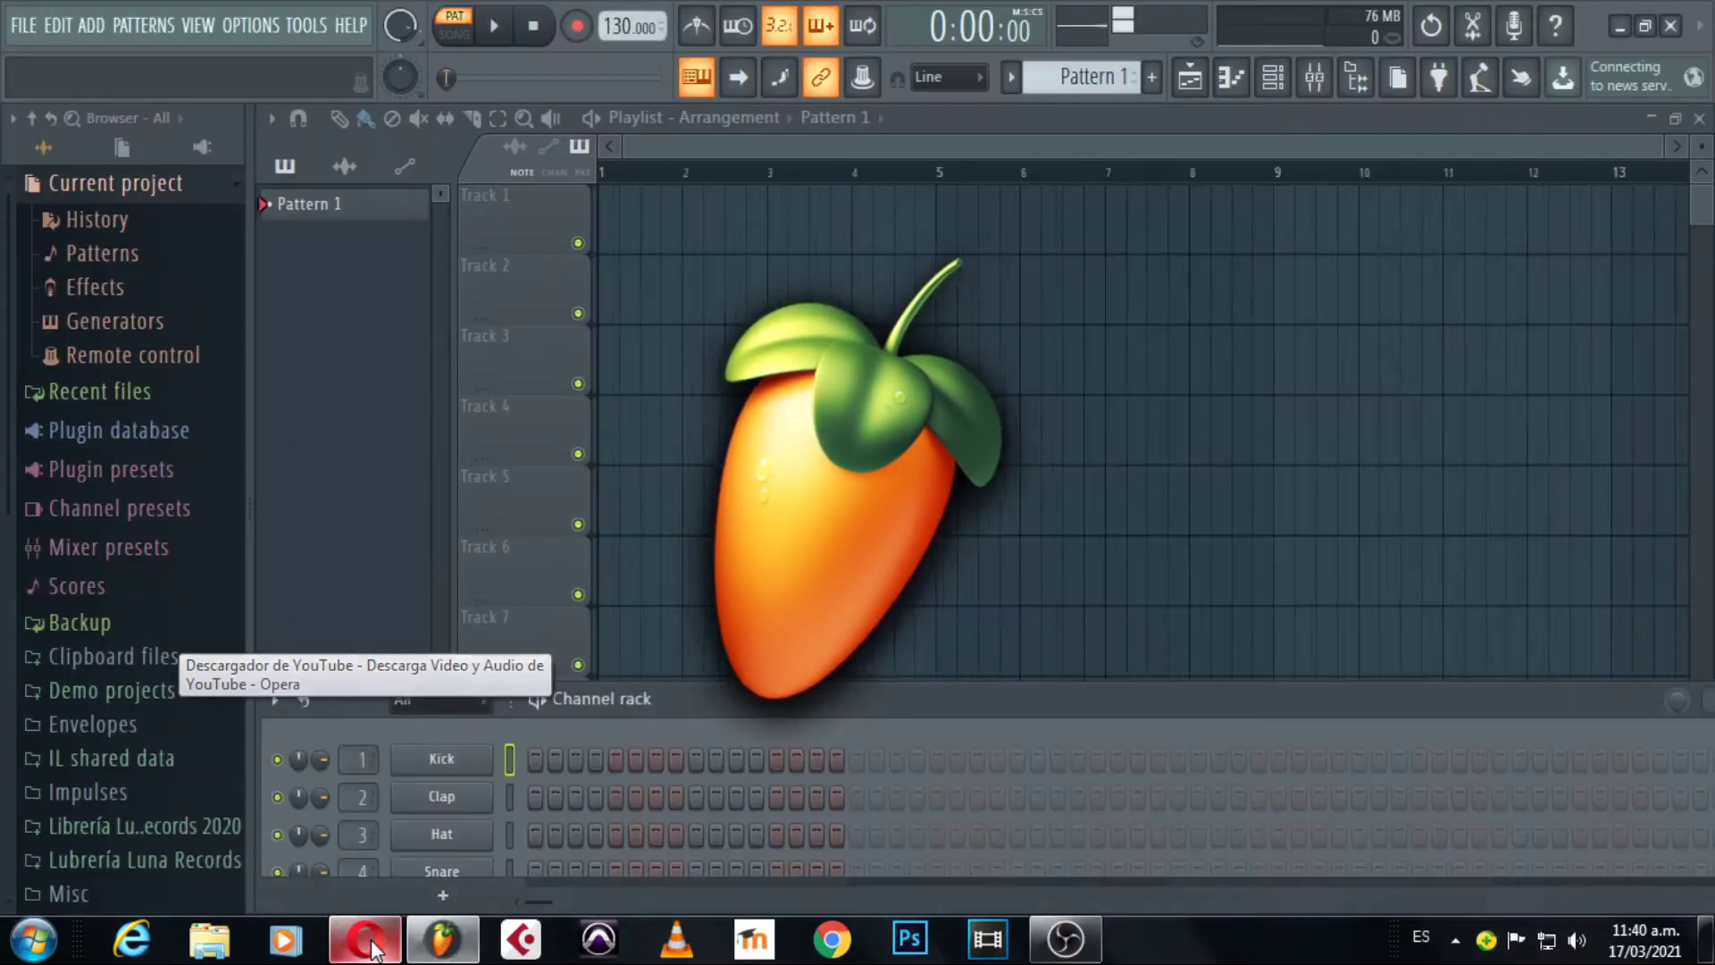
left_click(373, 947)
left_click(1651, 63)
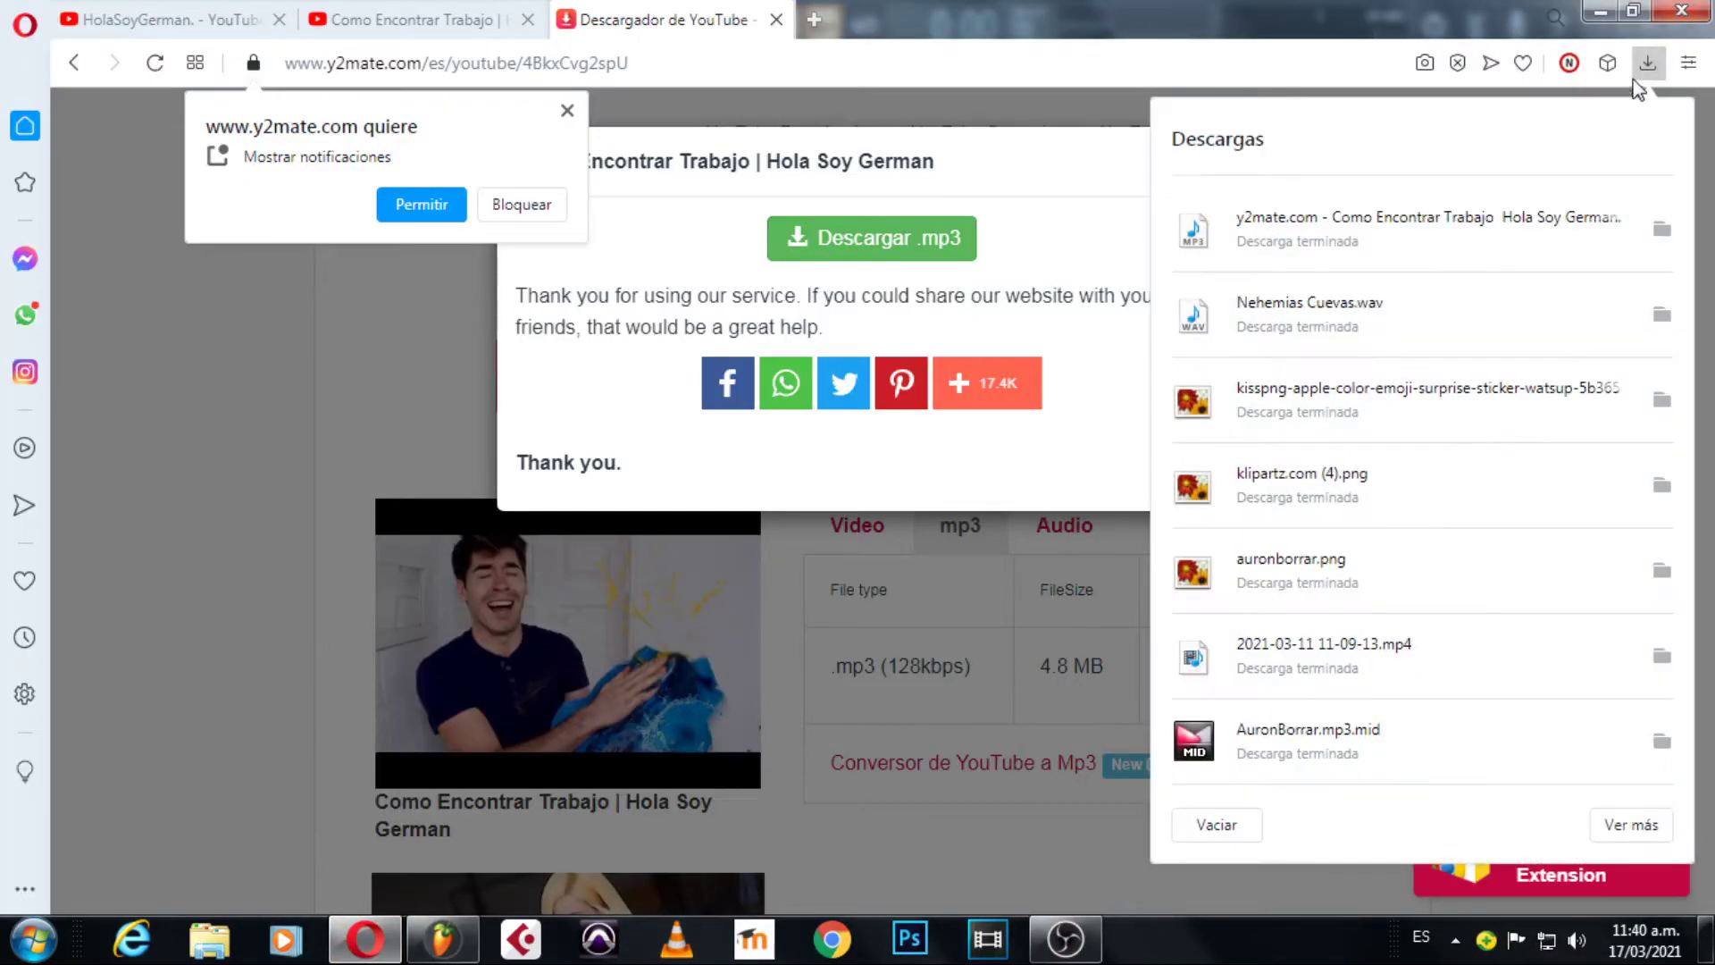
left_click(1663, 231)
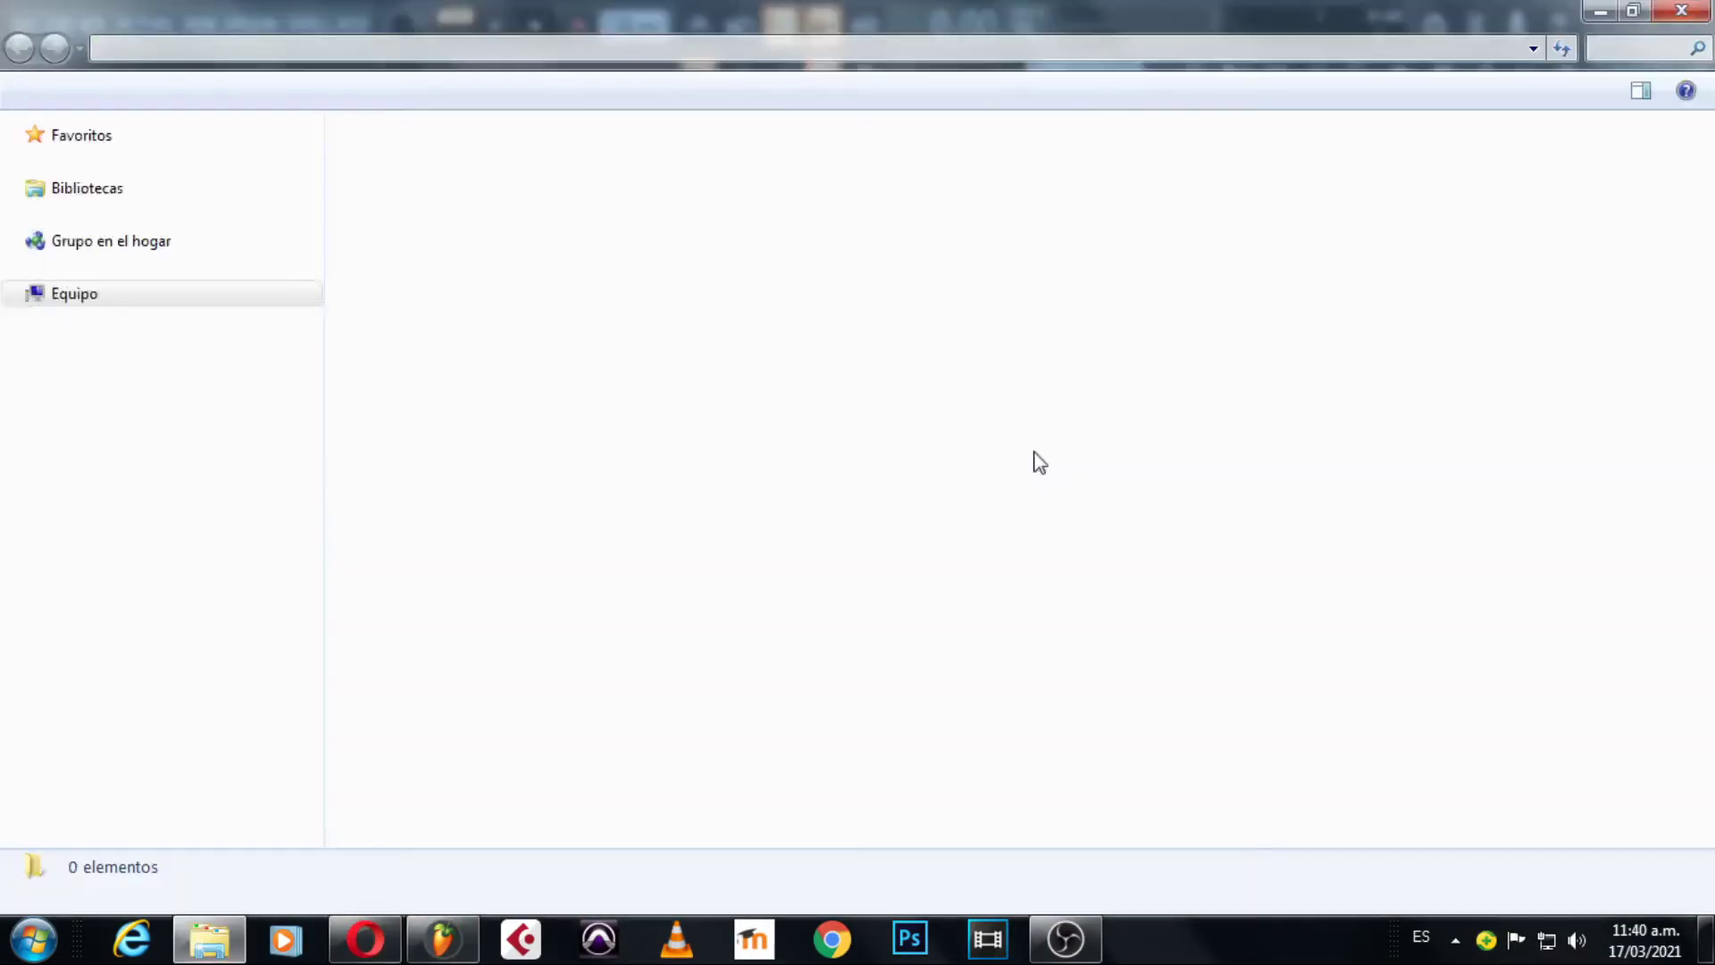
Switch to FL Studio and dismiss the offer to download a newer version.
left_click(442, 938)
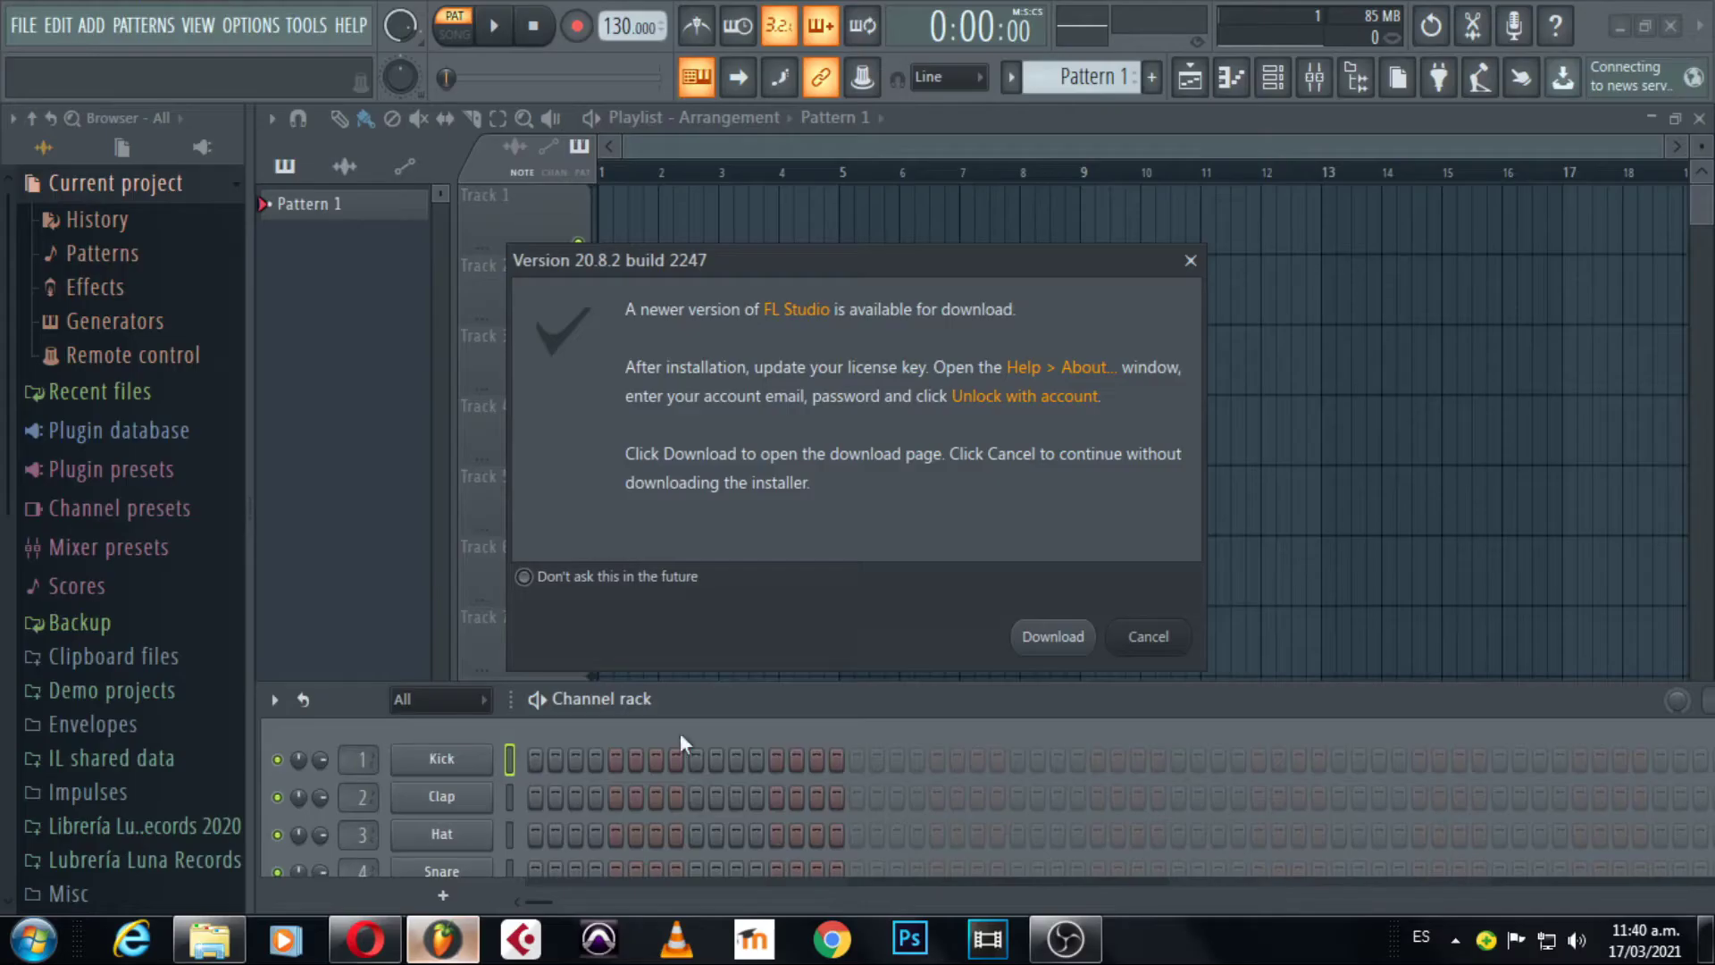
left_click(1143, 637)
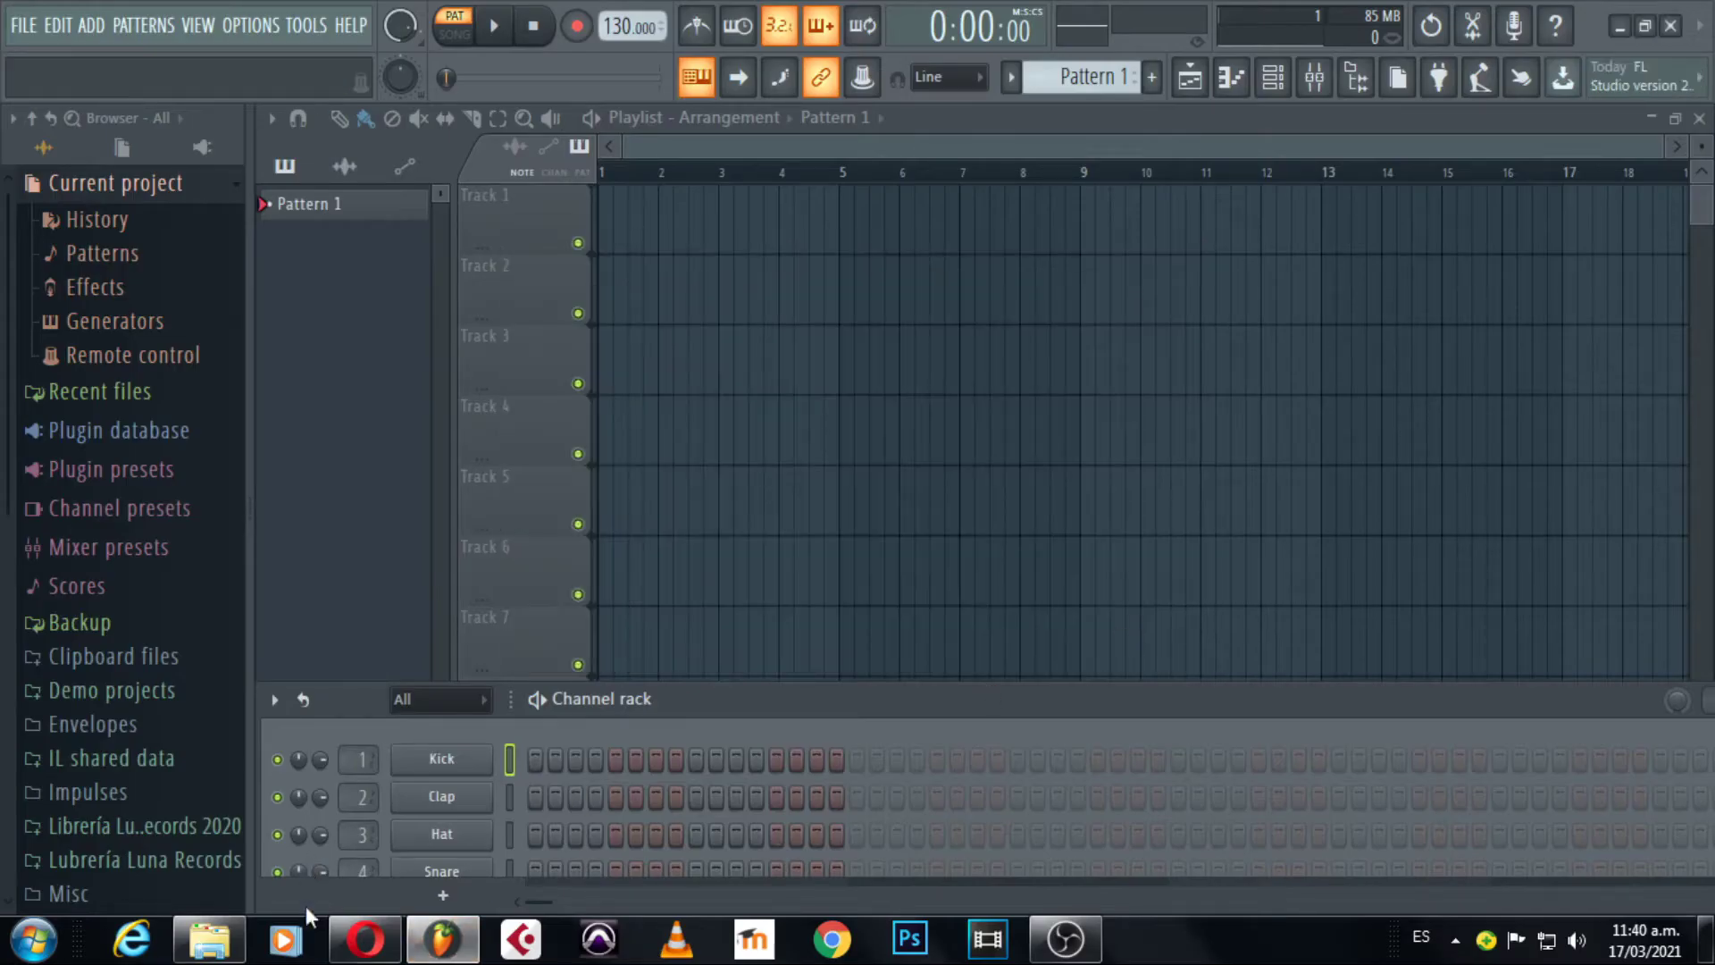
Bring the Como Encontrar Trabajo MP3 from the Descargas folder into FL Studio's playlist at bar 1 of Track 1.
left_click(364, 947)
left_click(365, 947)
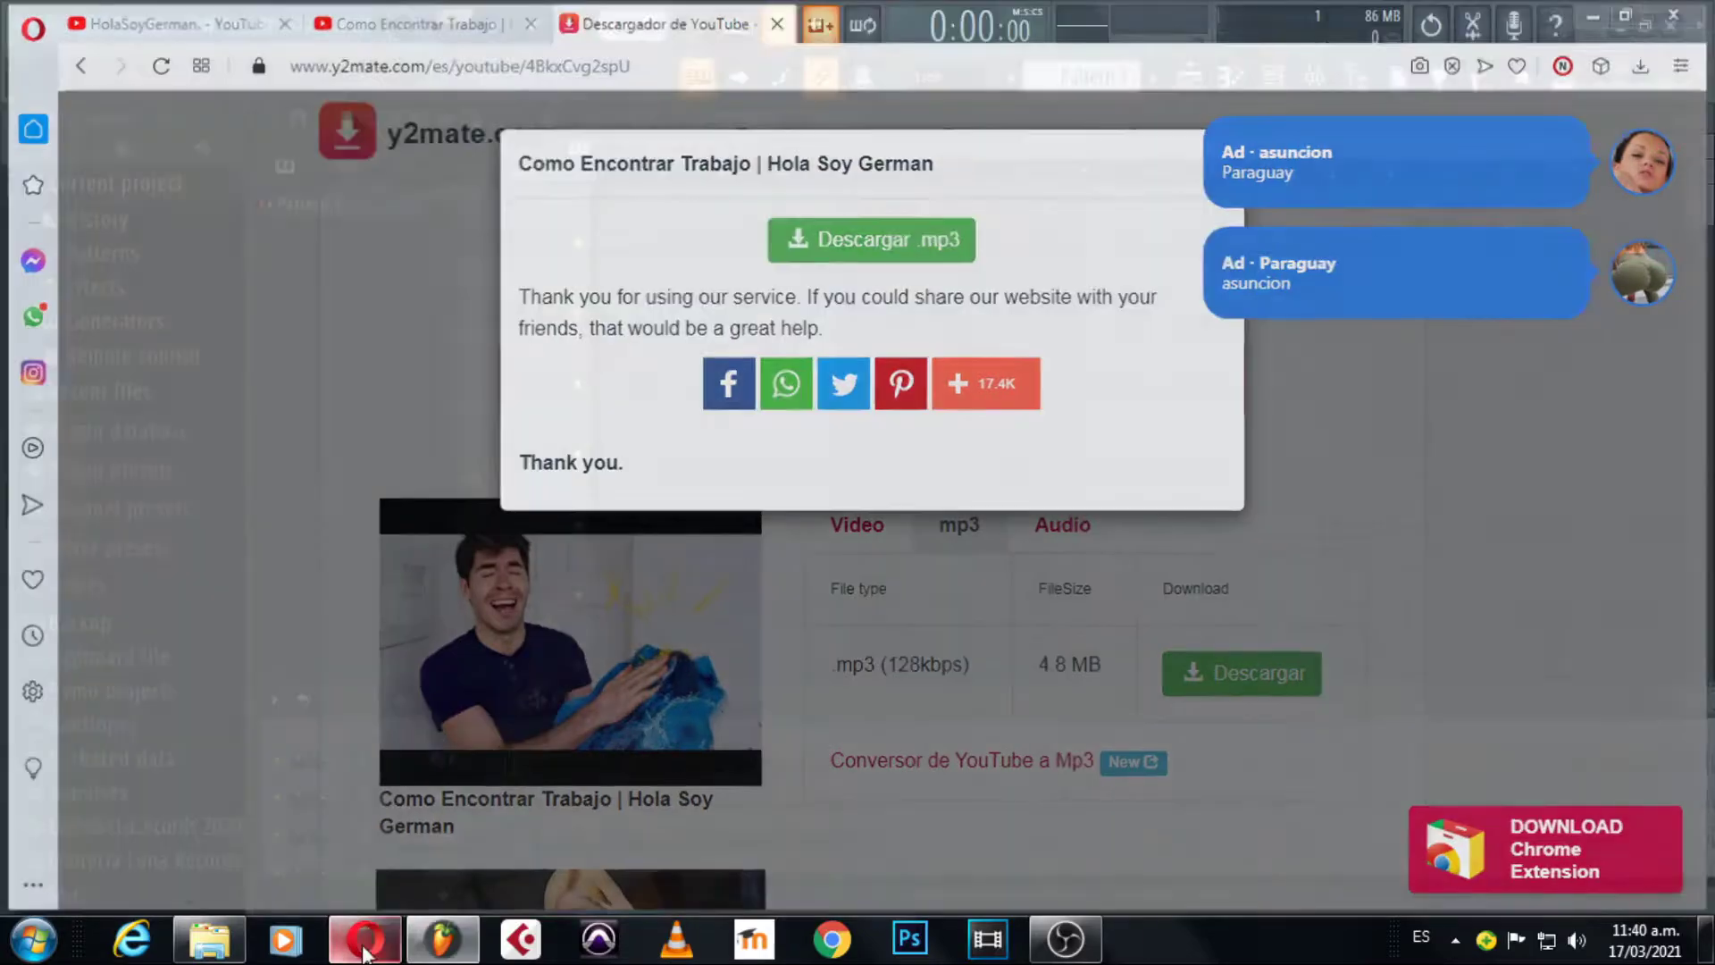
left_click(215, 945)
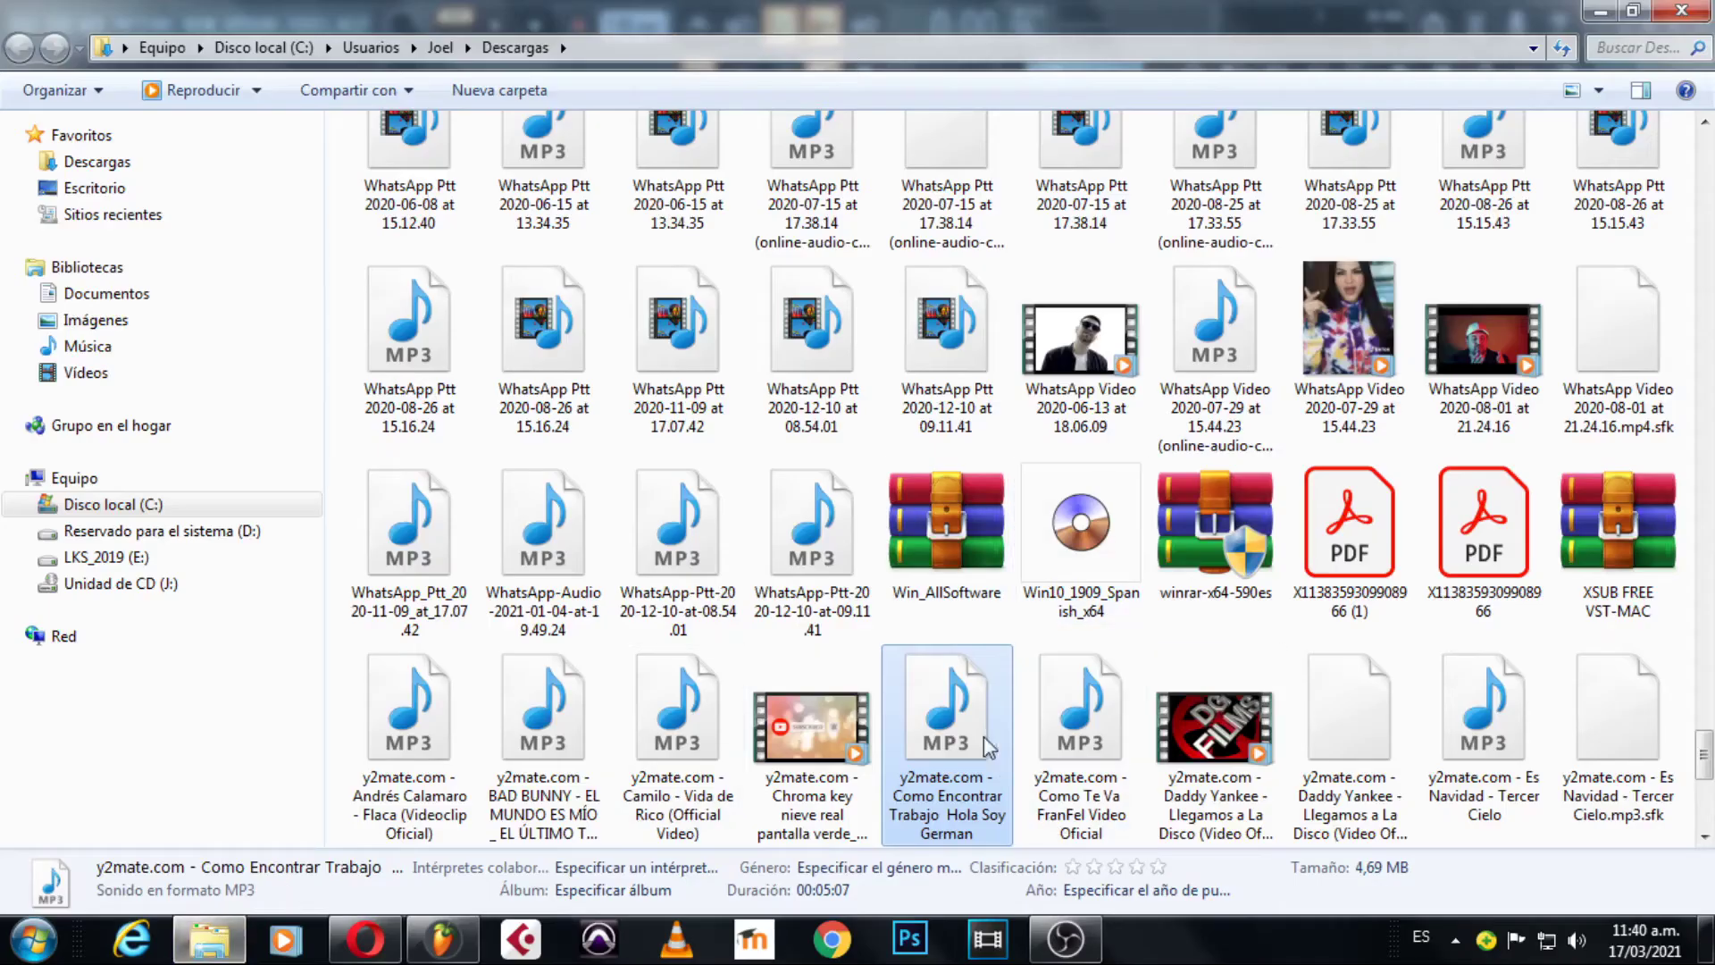
left_click_drag(965, 737, 651, 334)
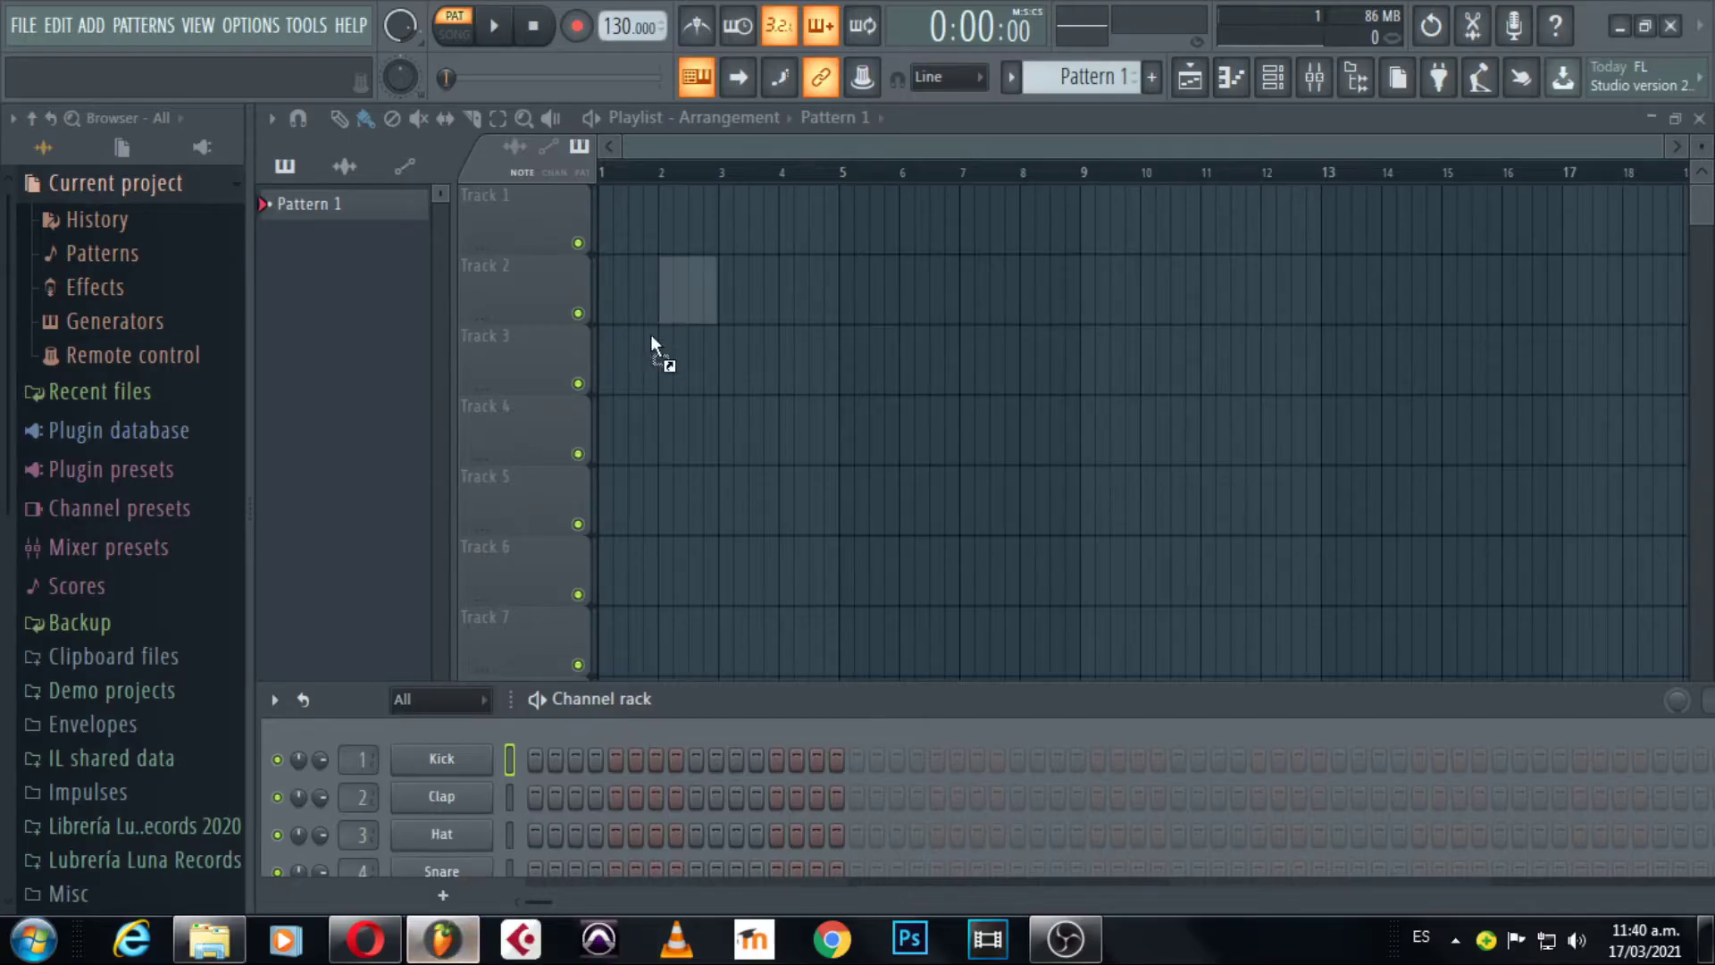
mouse_move(615, 242)
left_mouse_down()
mouse_move(587, 229)
mouse_move(603, 234)
left_mouse_up()
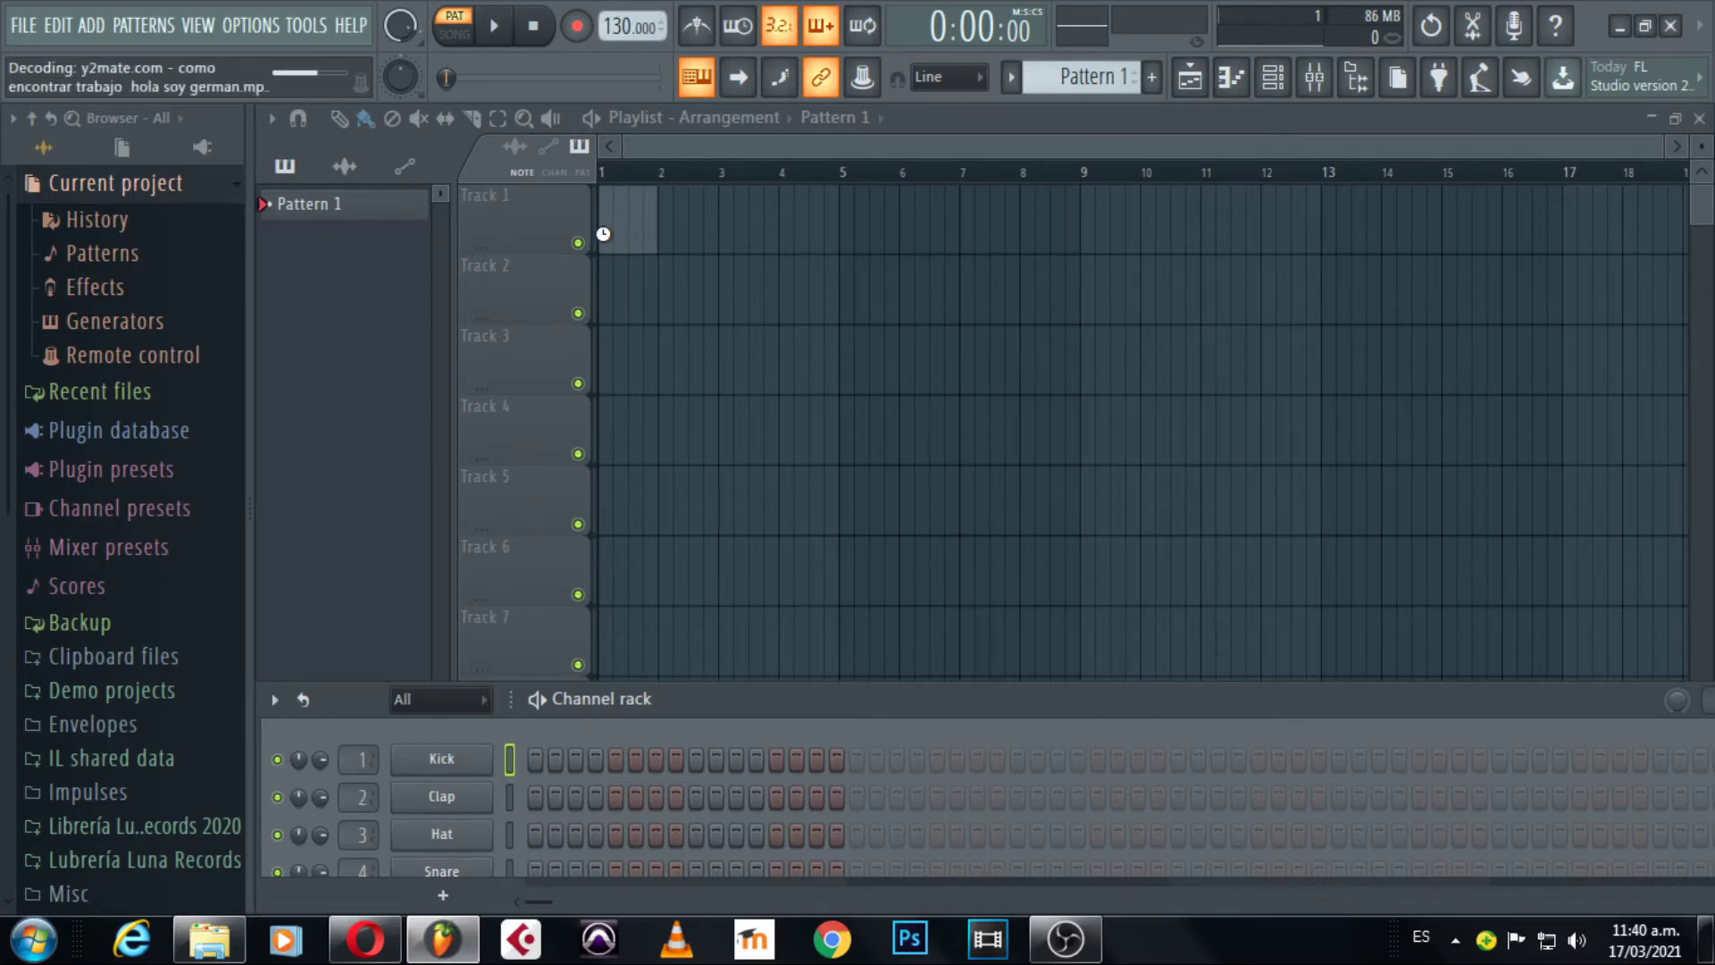
Choose Controlador primario de sonido as the audio device in the audio settings and close the settings.
left_click(239, 27)
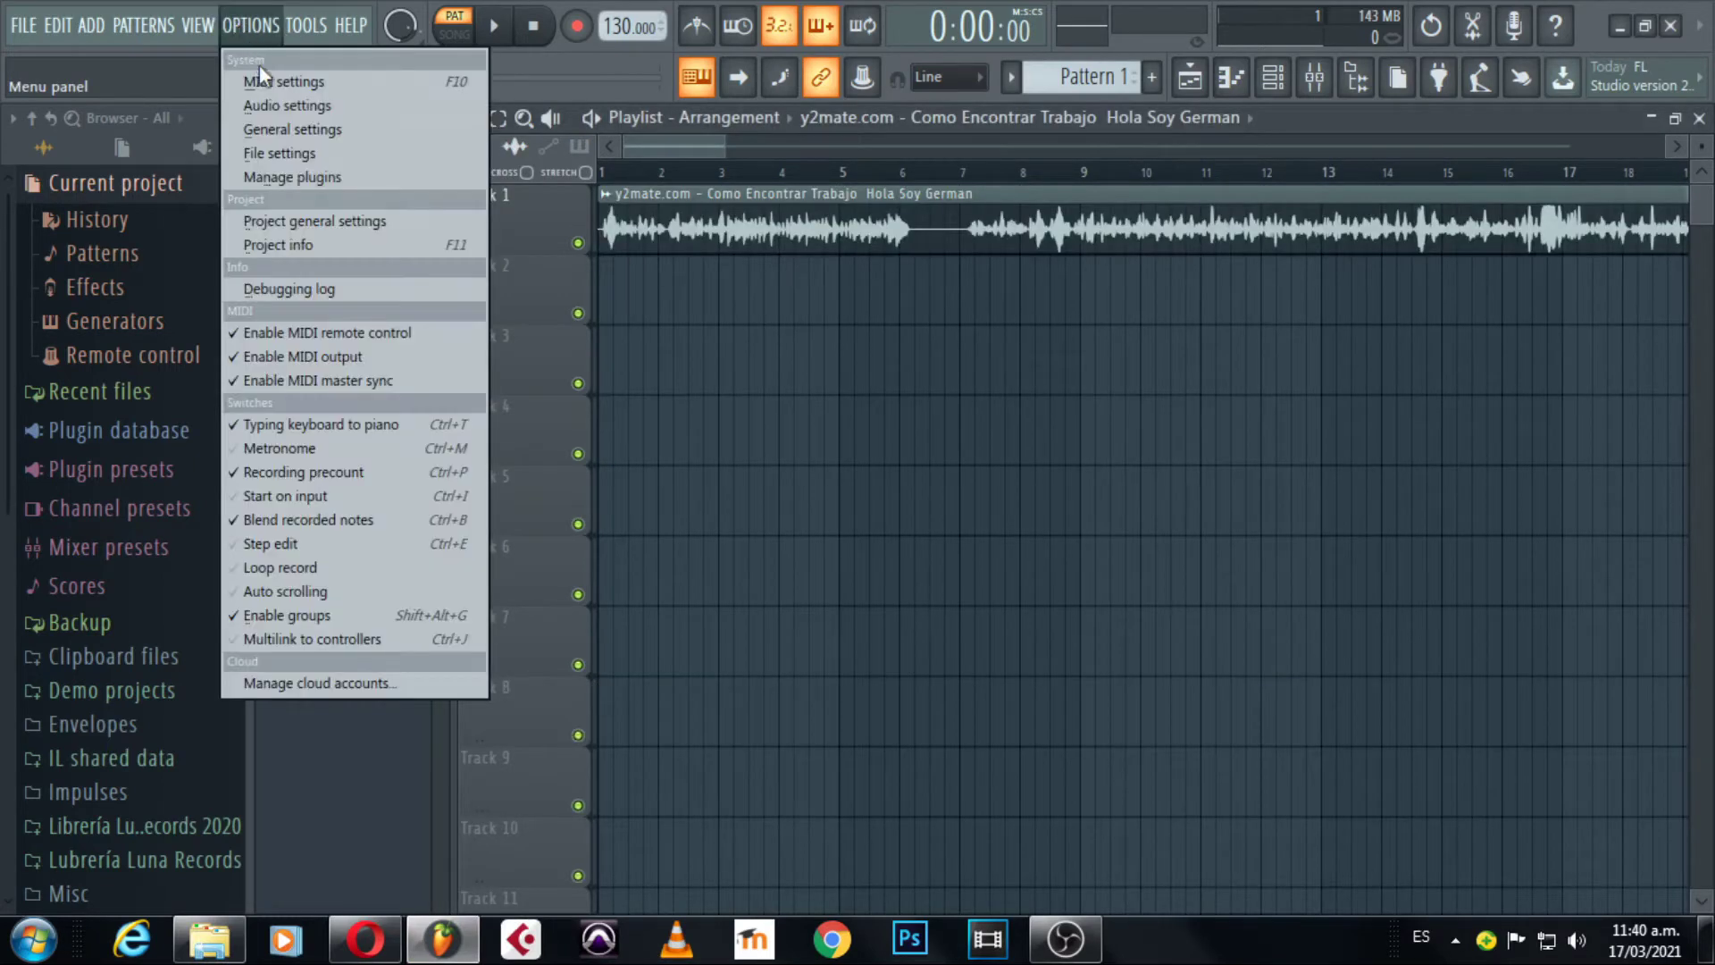
left_click(268, 105)
left_click(714, 152)
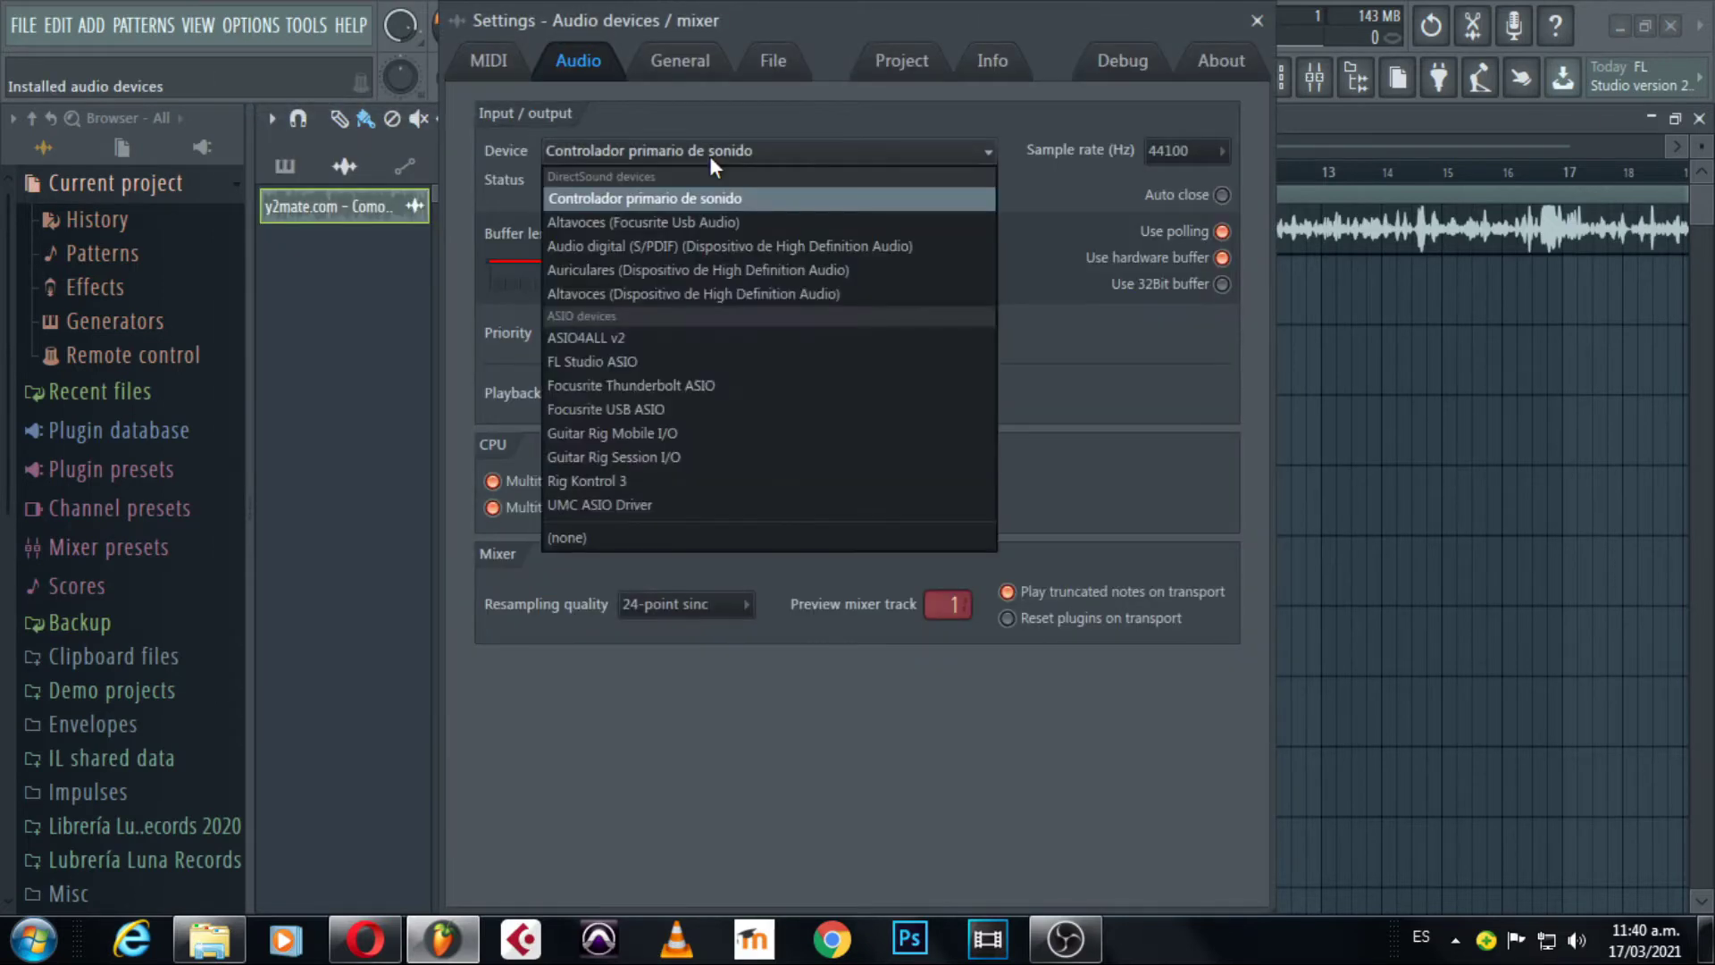
left_click(685, 198)
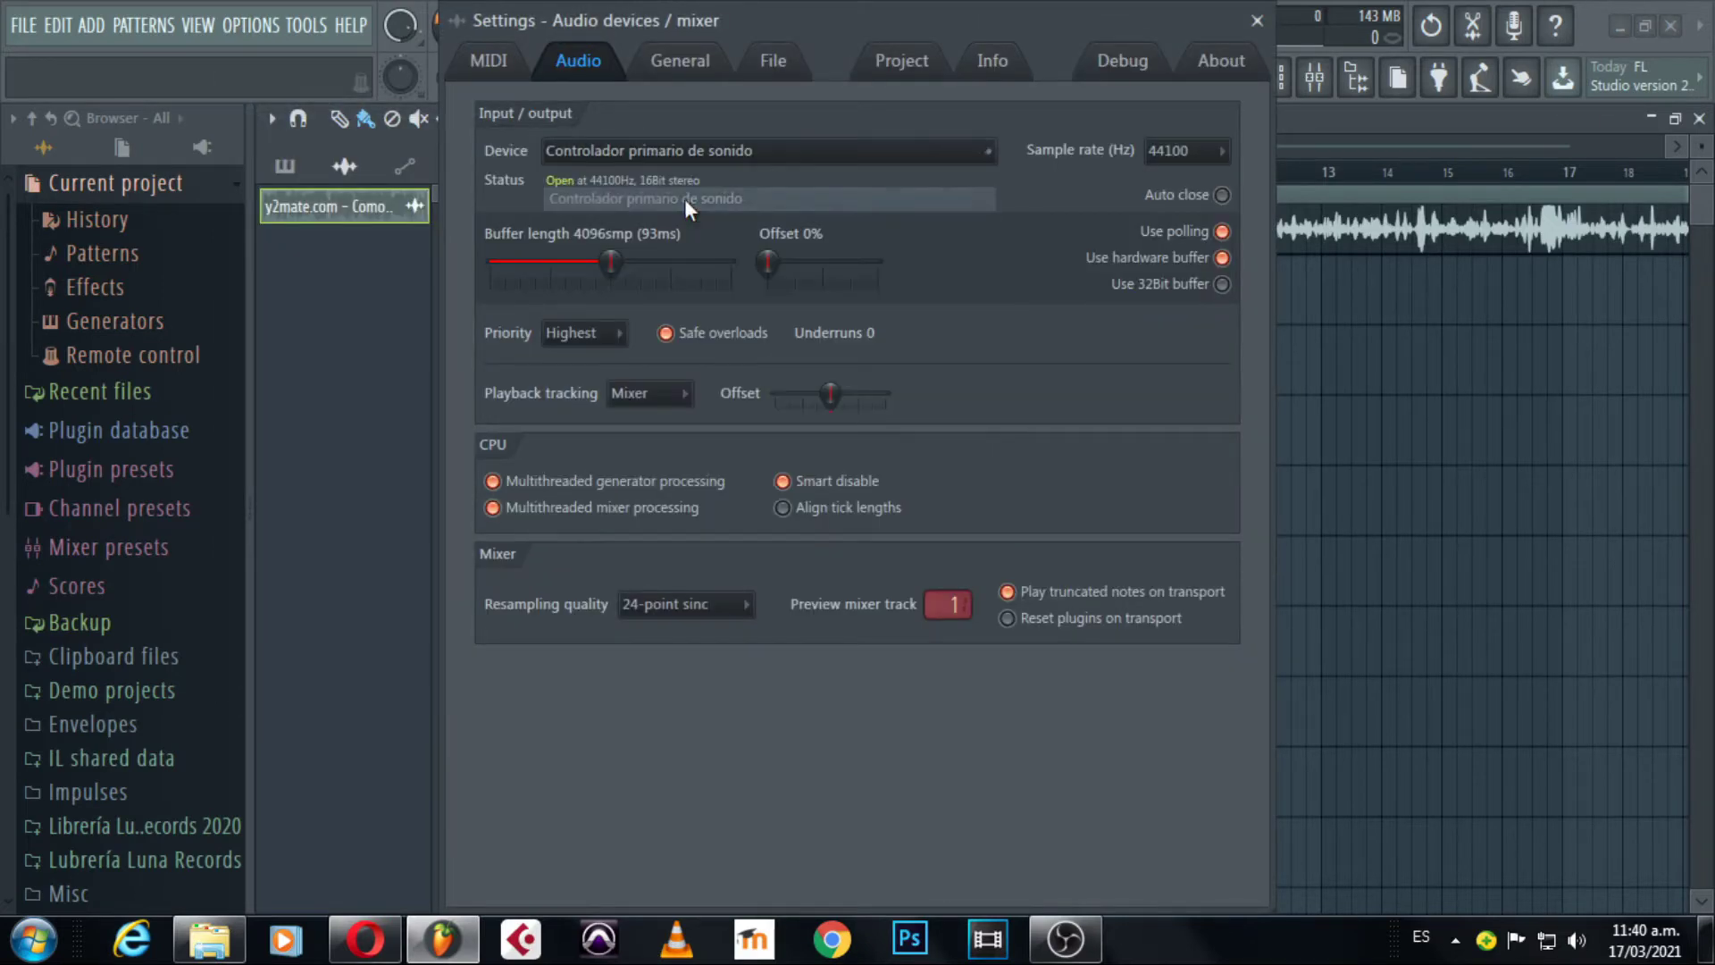
left_click(1258, 21)
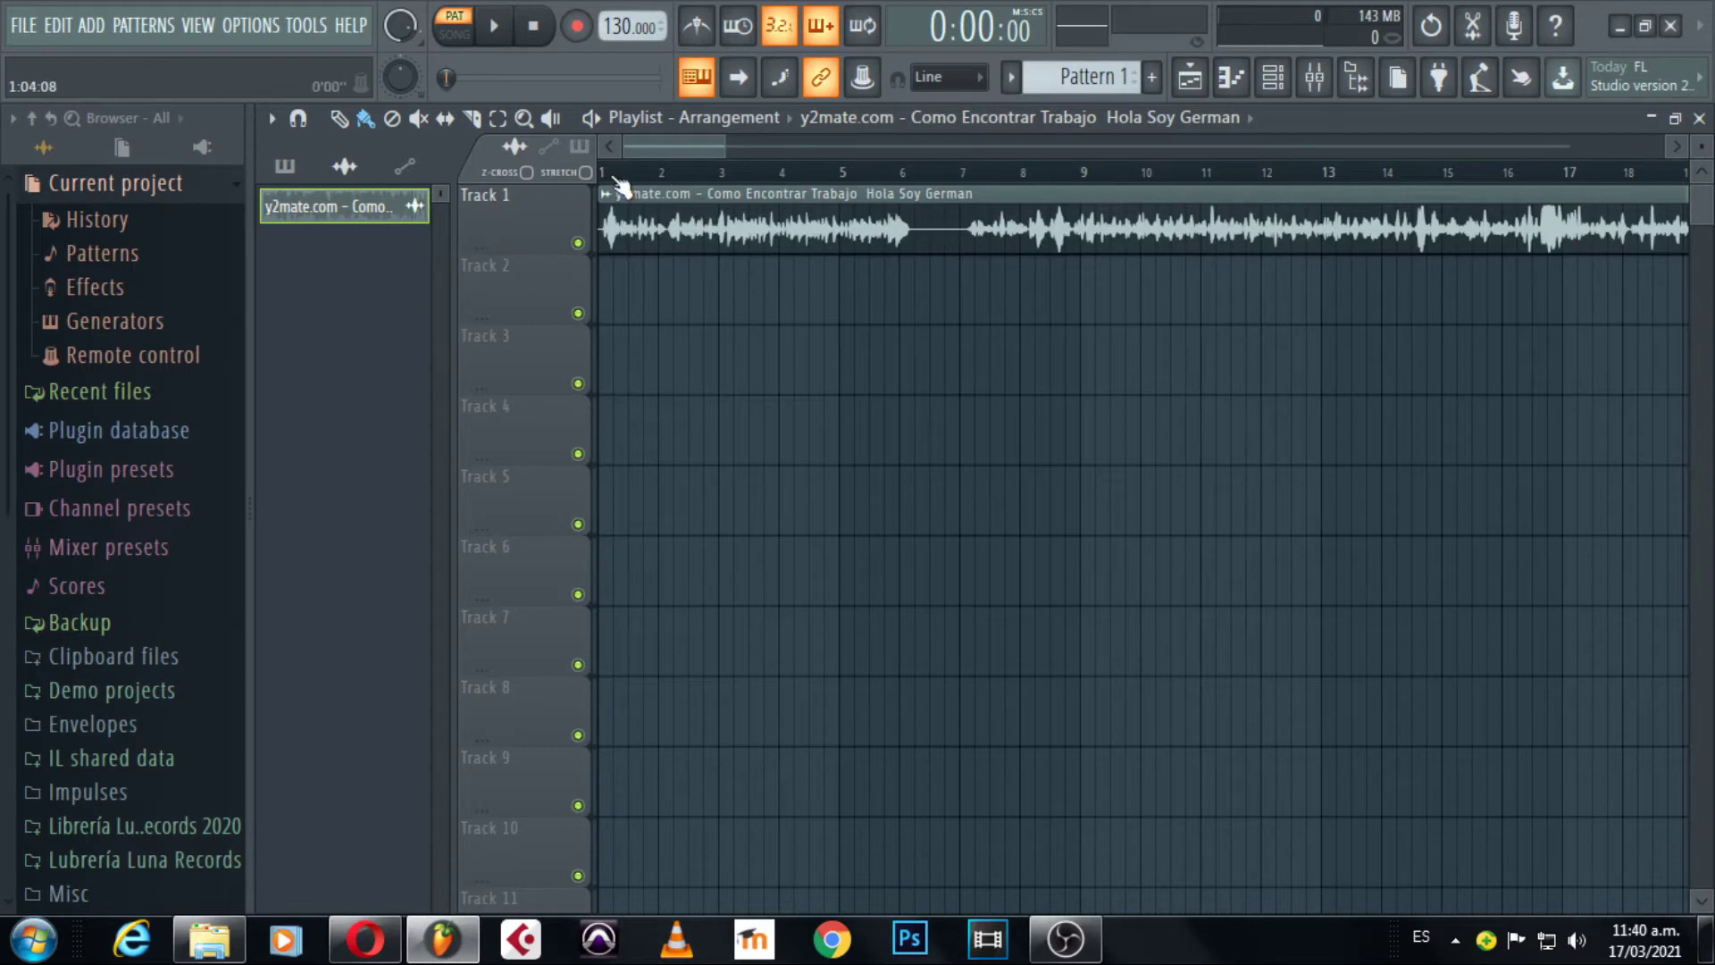
Play the Track 1 clip to locate the wanted sound, and place the playhead at bar 3.
key("space")
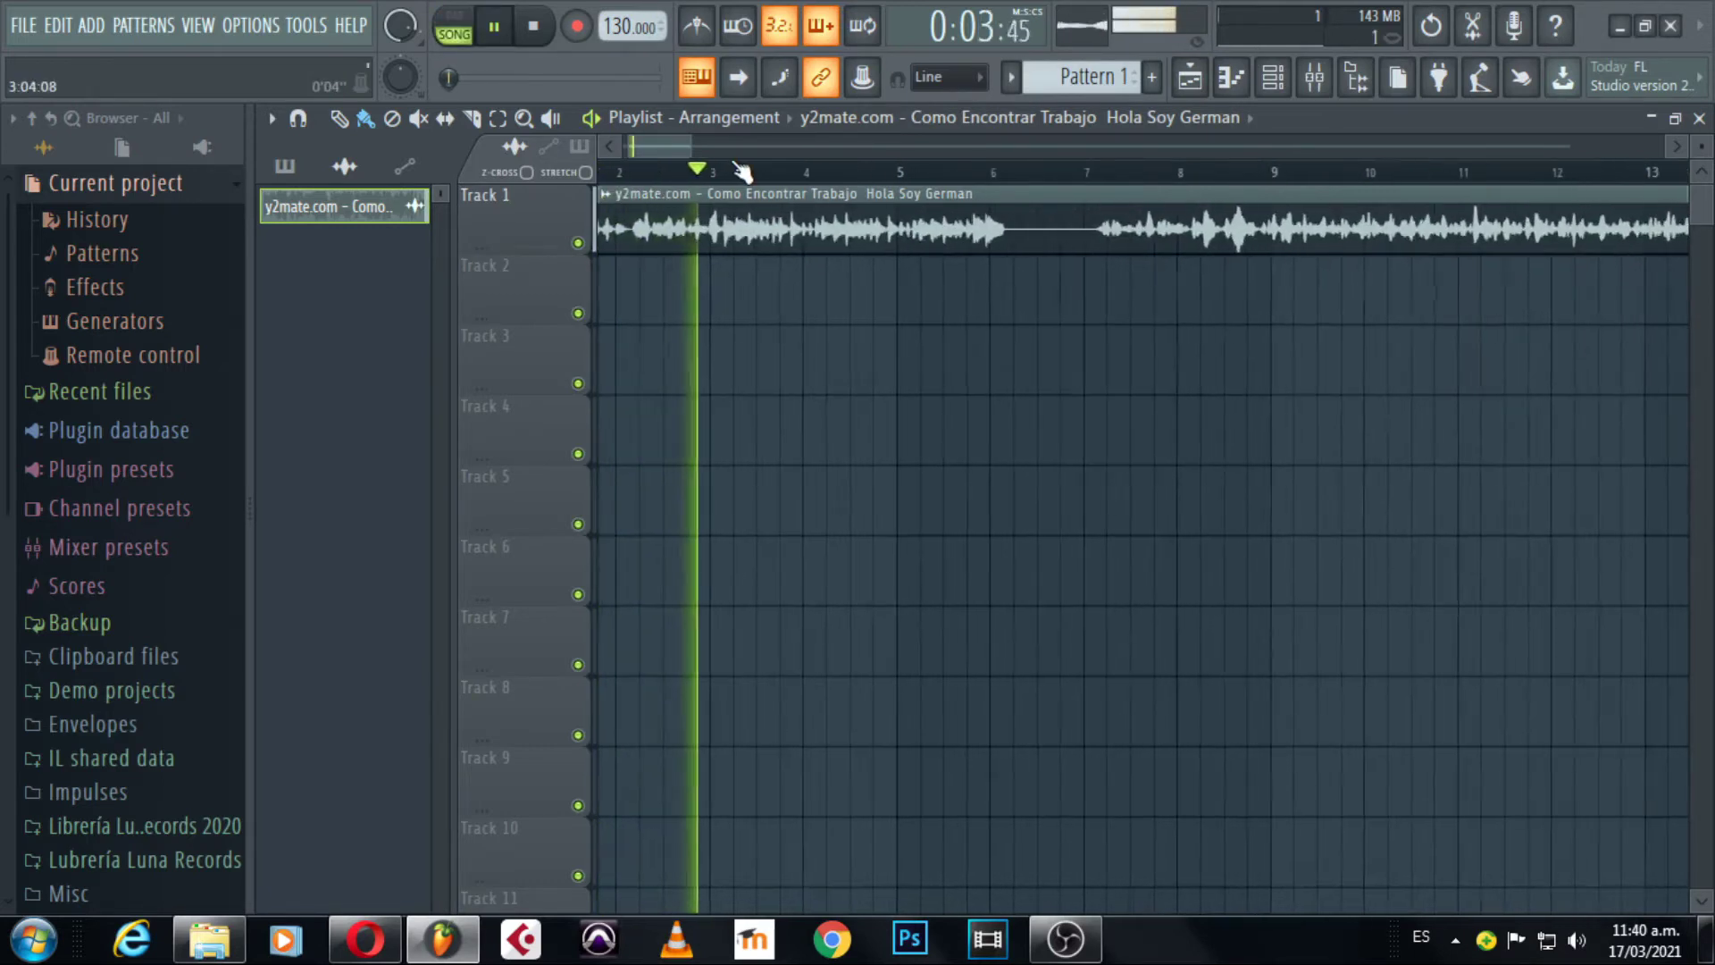
key("space")
scroll(693, 174, "up", 5)
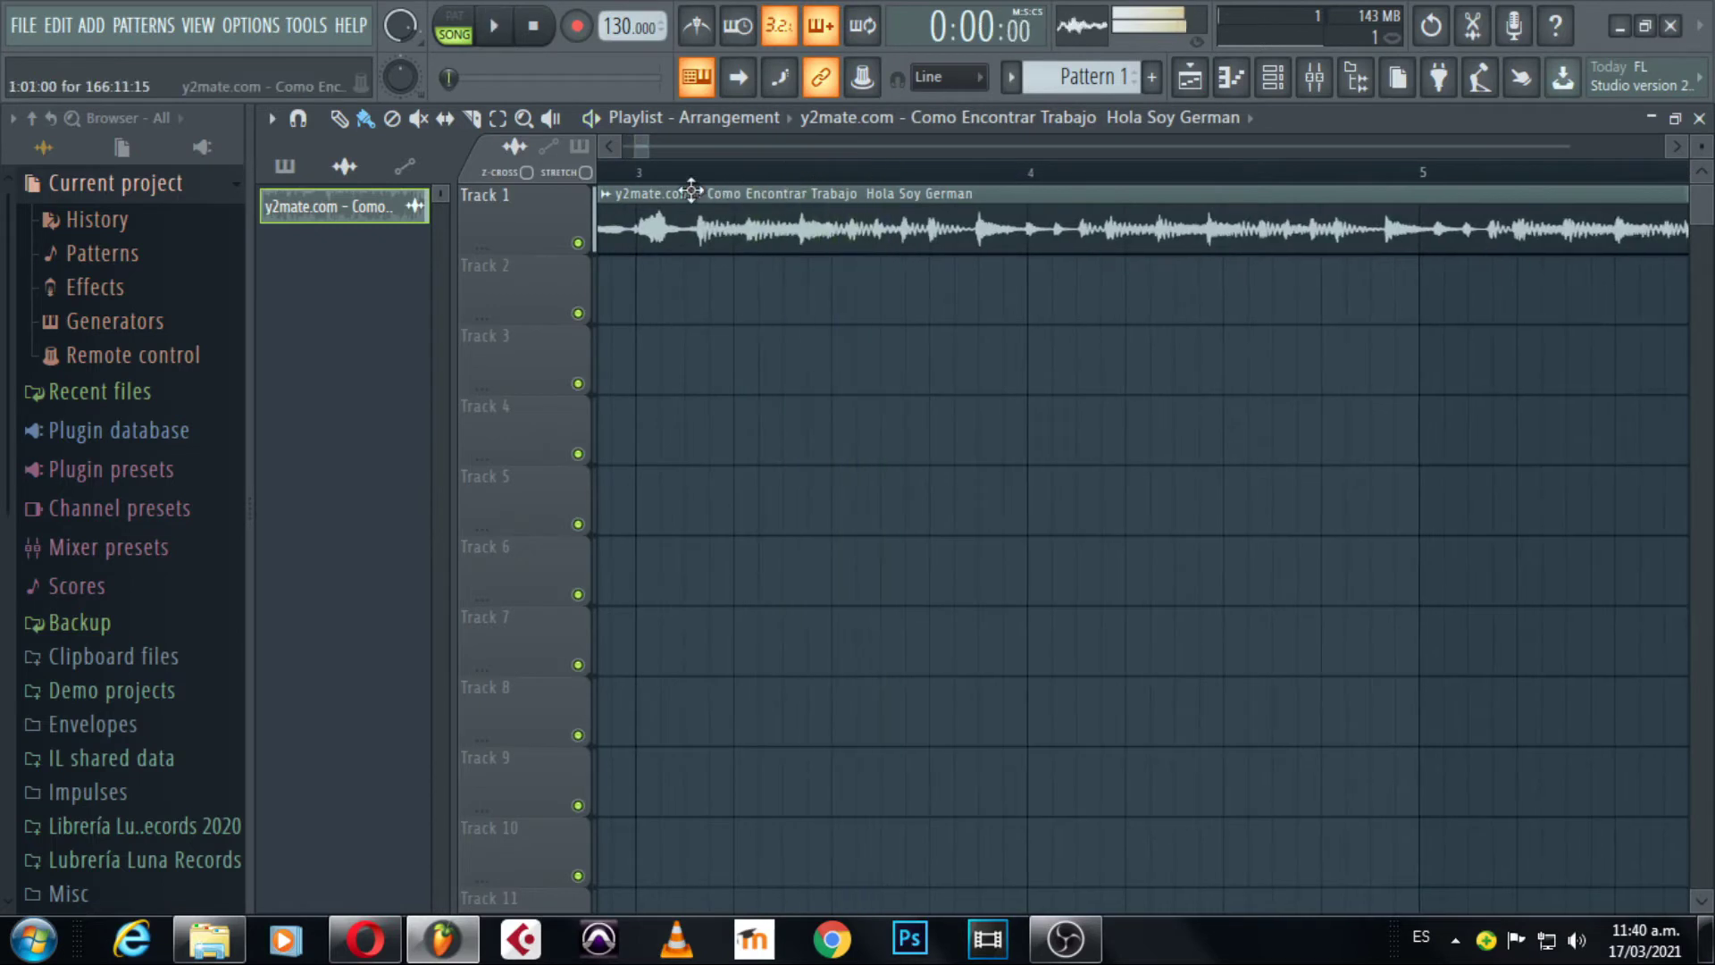
left_click(636, 175)
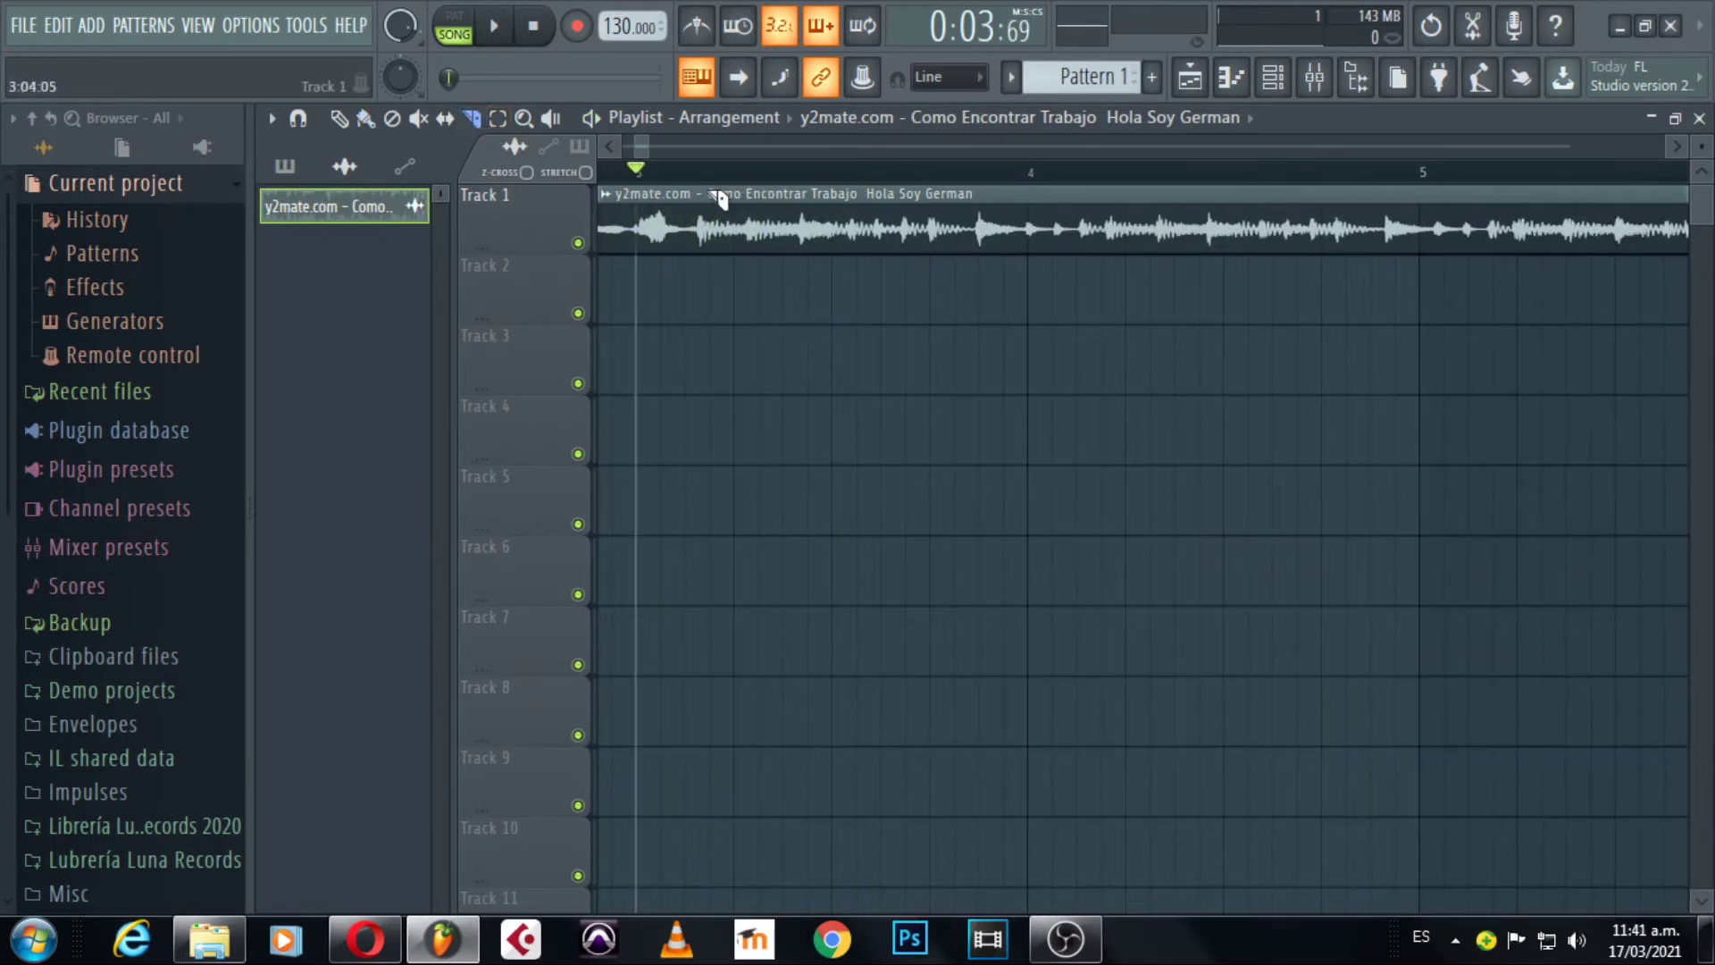
Slice the Track 1 clip shortly after bar 3 and delete the part following the cut.
left_click(736, 262)
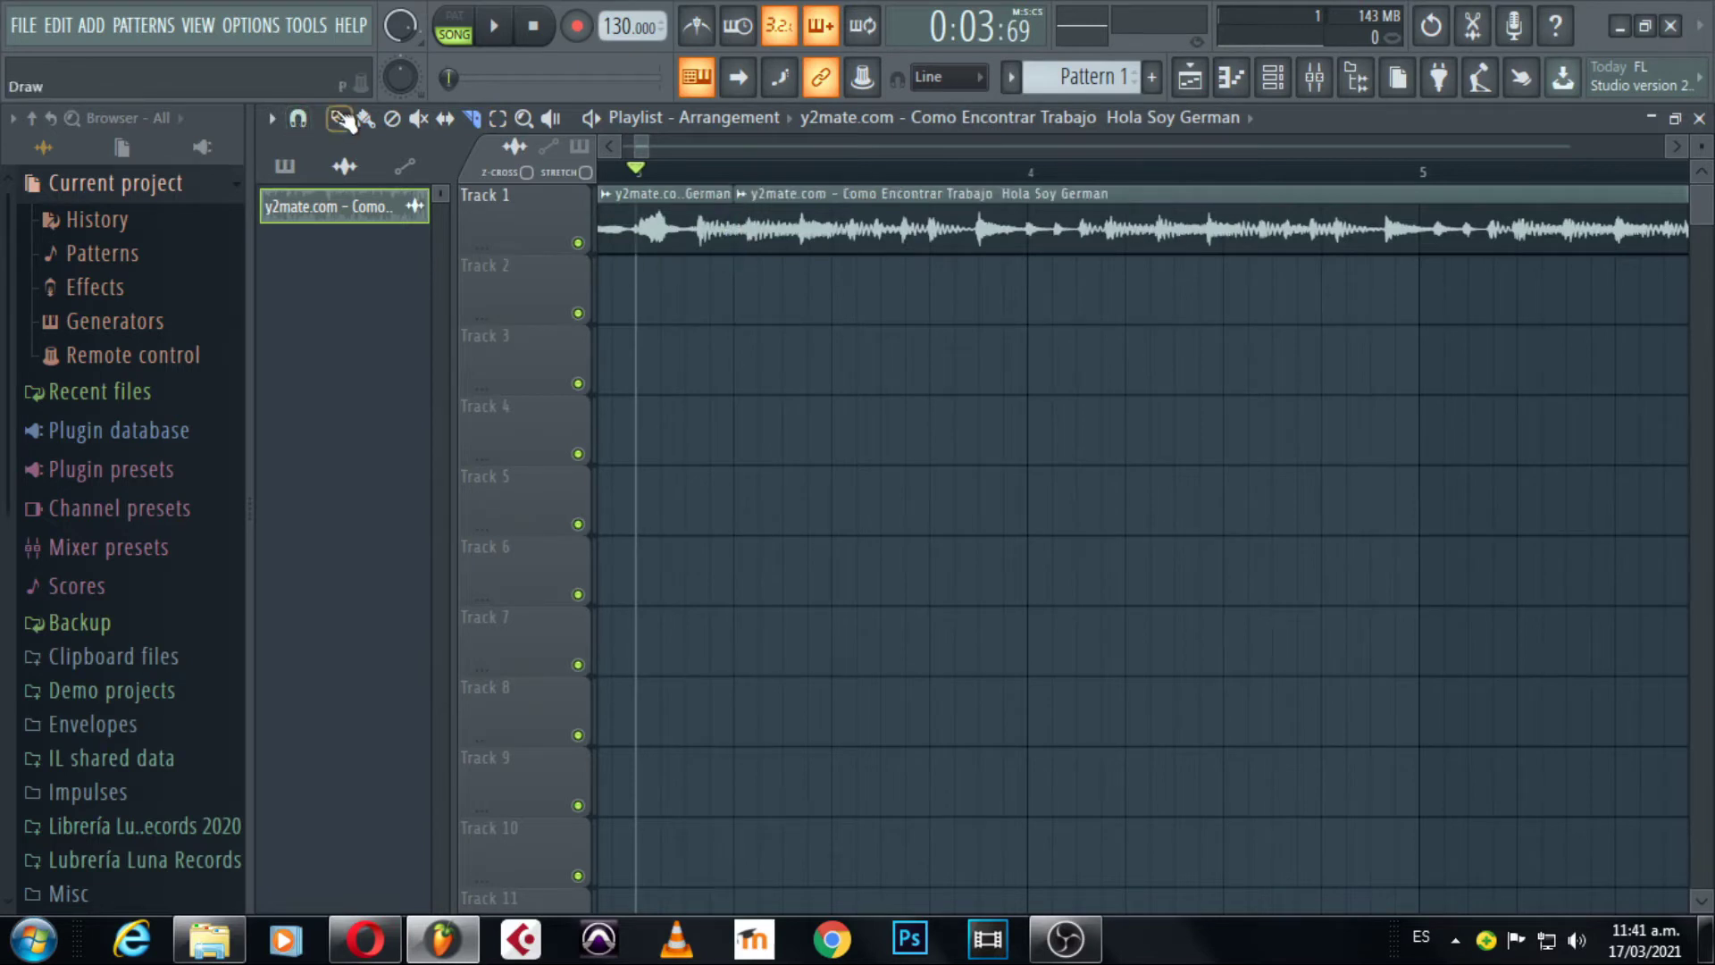
left_click(340, 119)
right_click(778, 203)
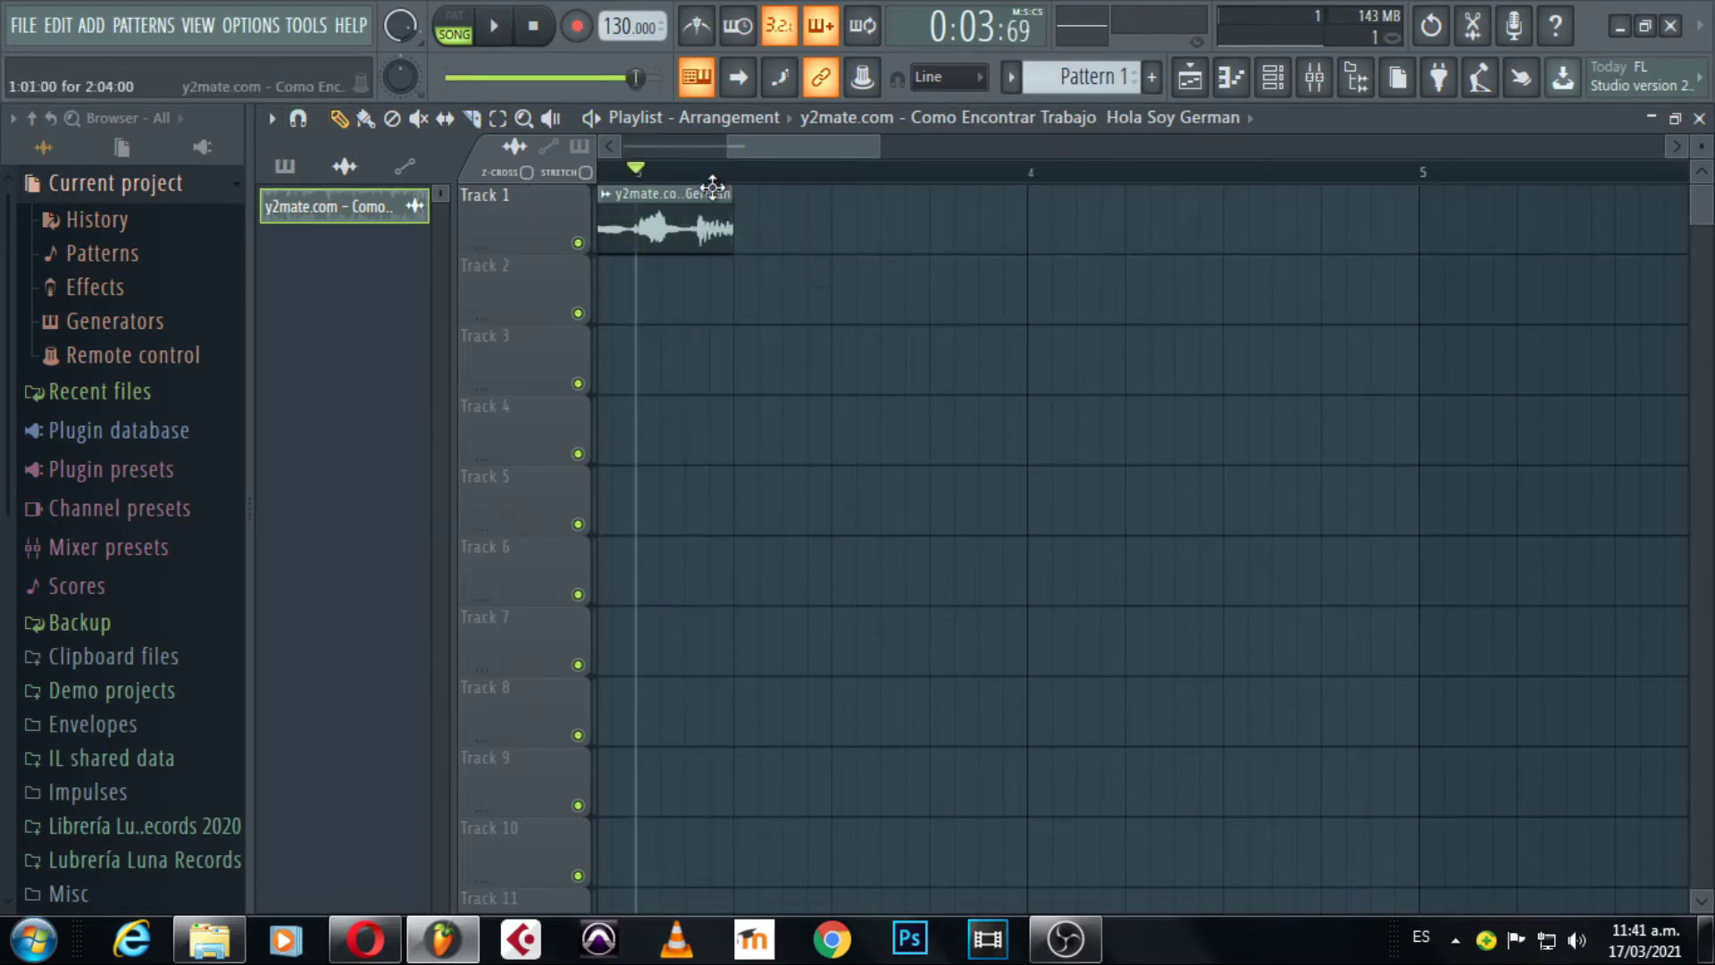
Turn off the main snap by setting it to (none), for fine trimming of the Track 1 clip.
scroll(713, 187, "up", 3)
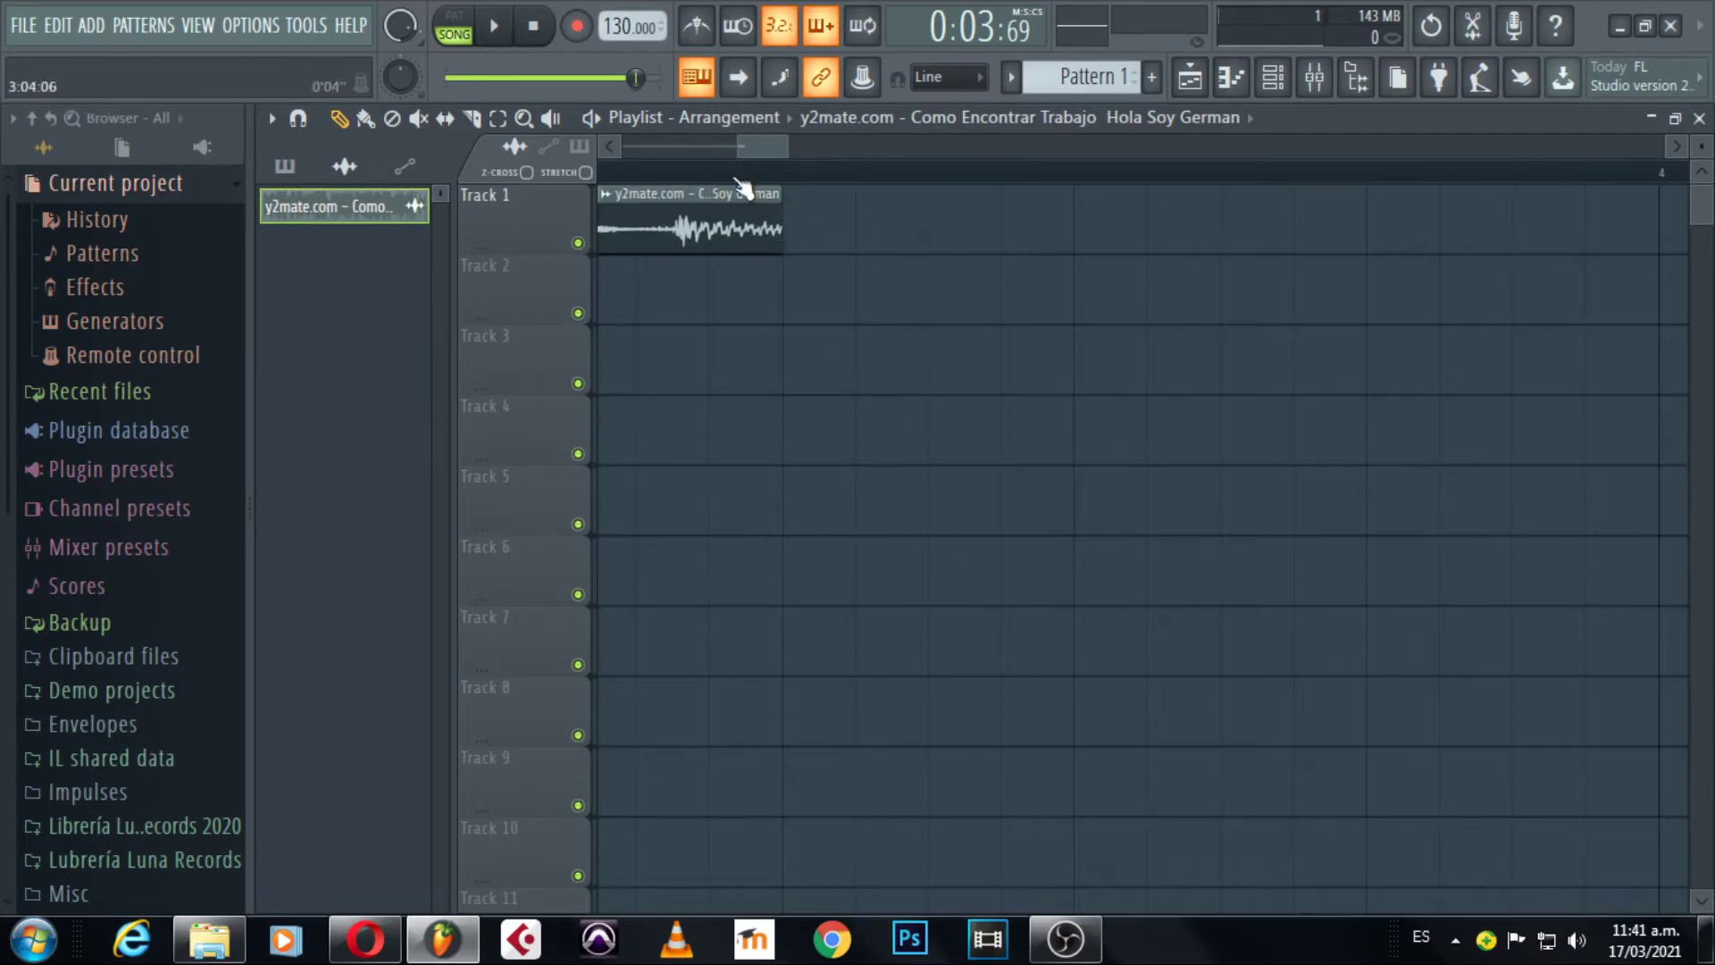
left_click(947, 89)
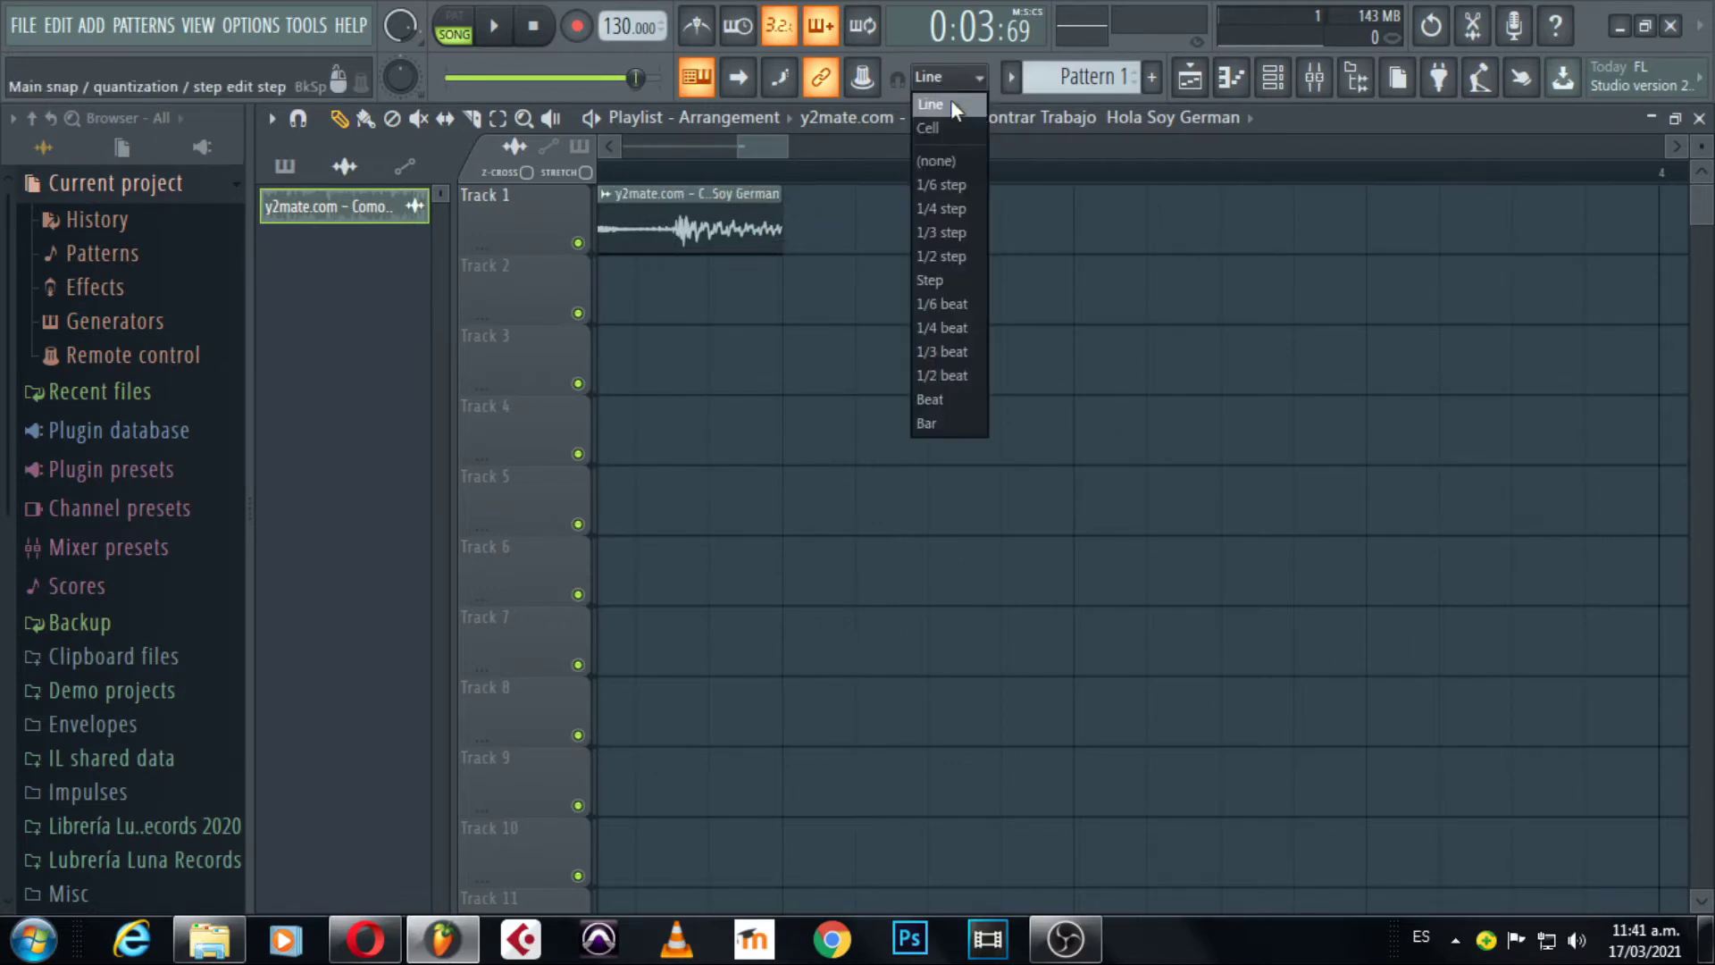
left_click(949, 161)
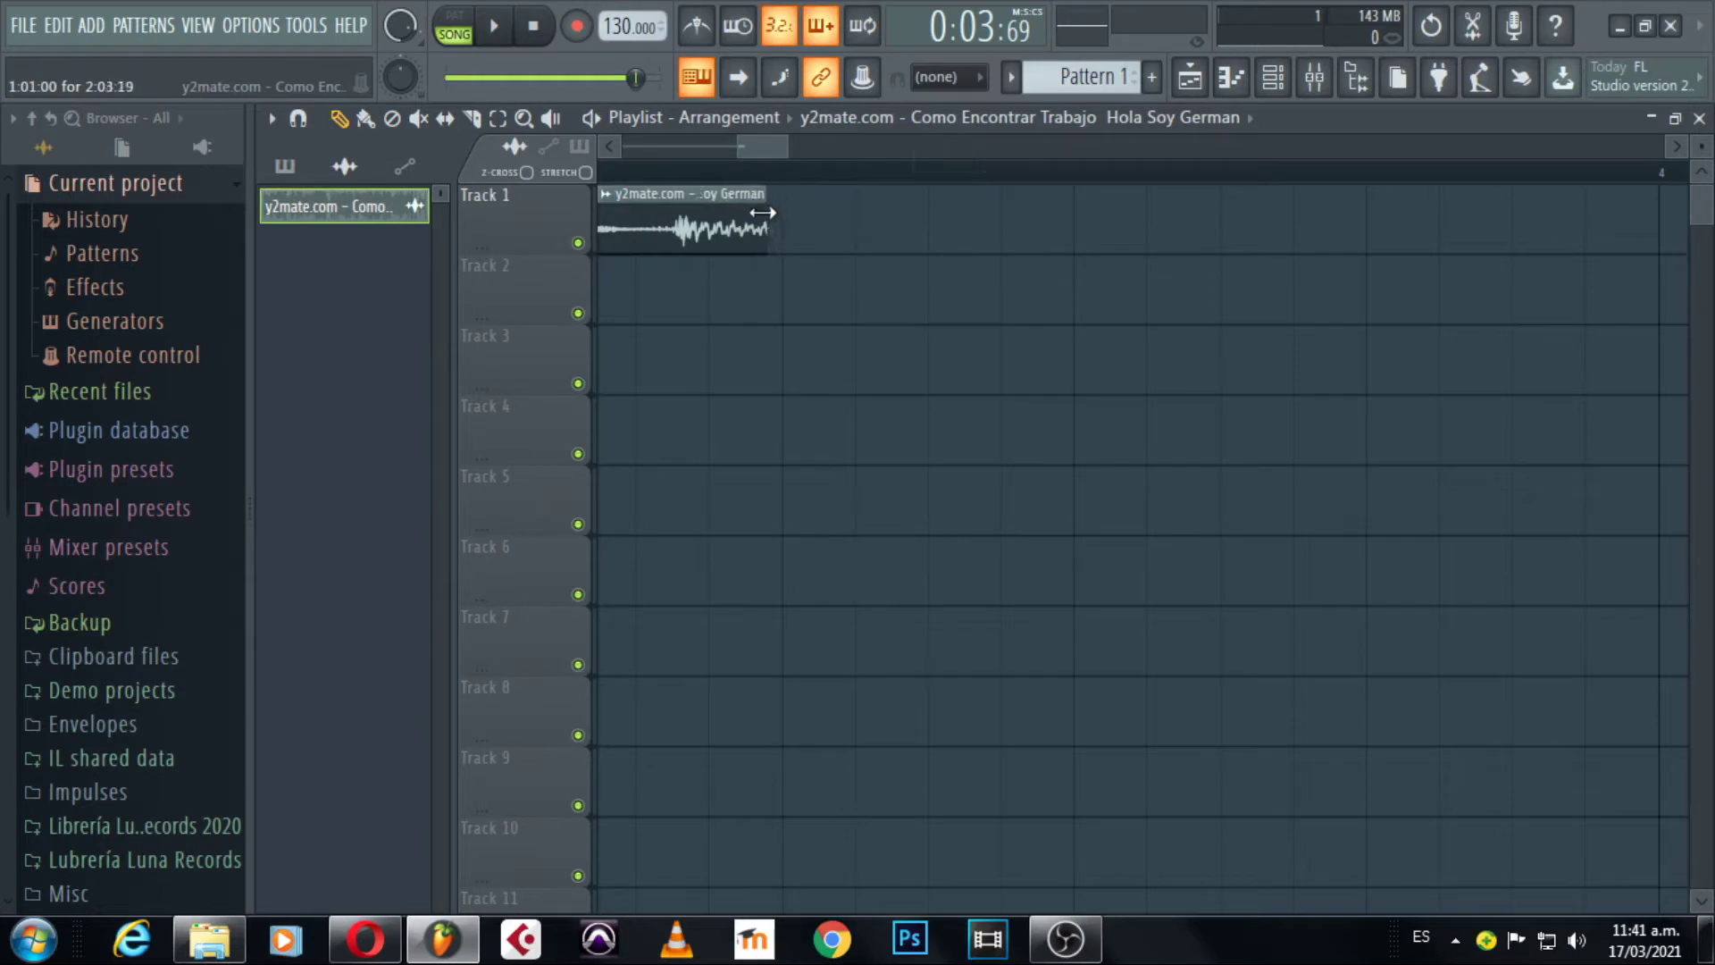
Trim the end of the Track 1 clip to a length of about 2:03:05, playing it between adjustments.
key("space")
key("space")
left_click_drag(755, 227, 725, 241)
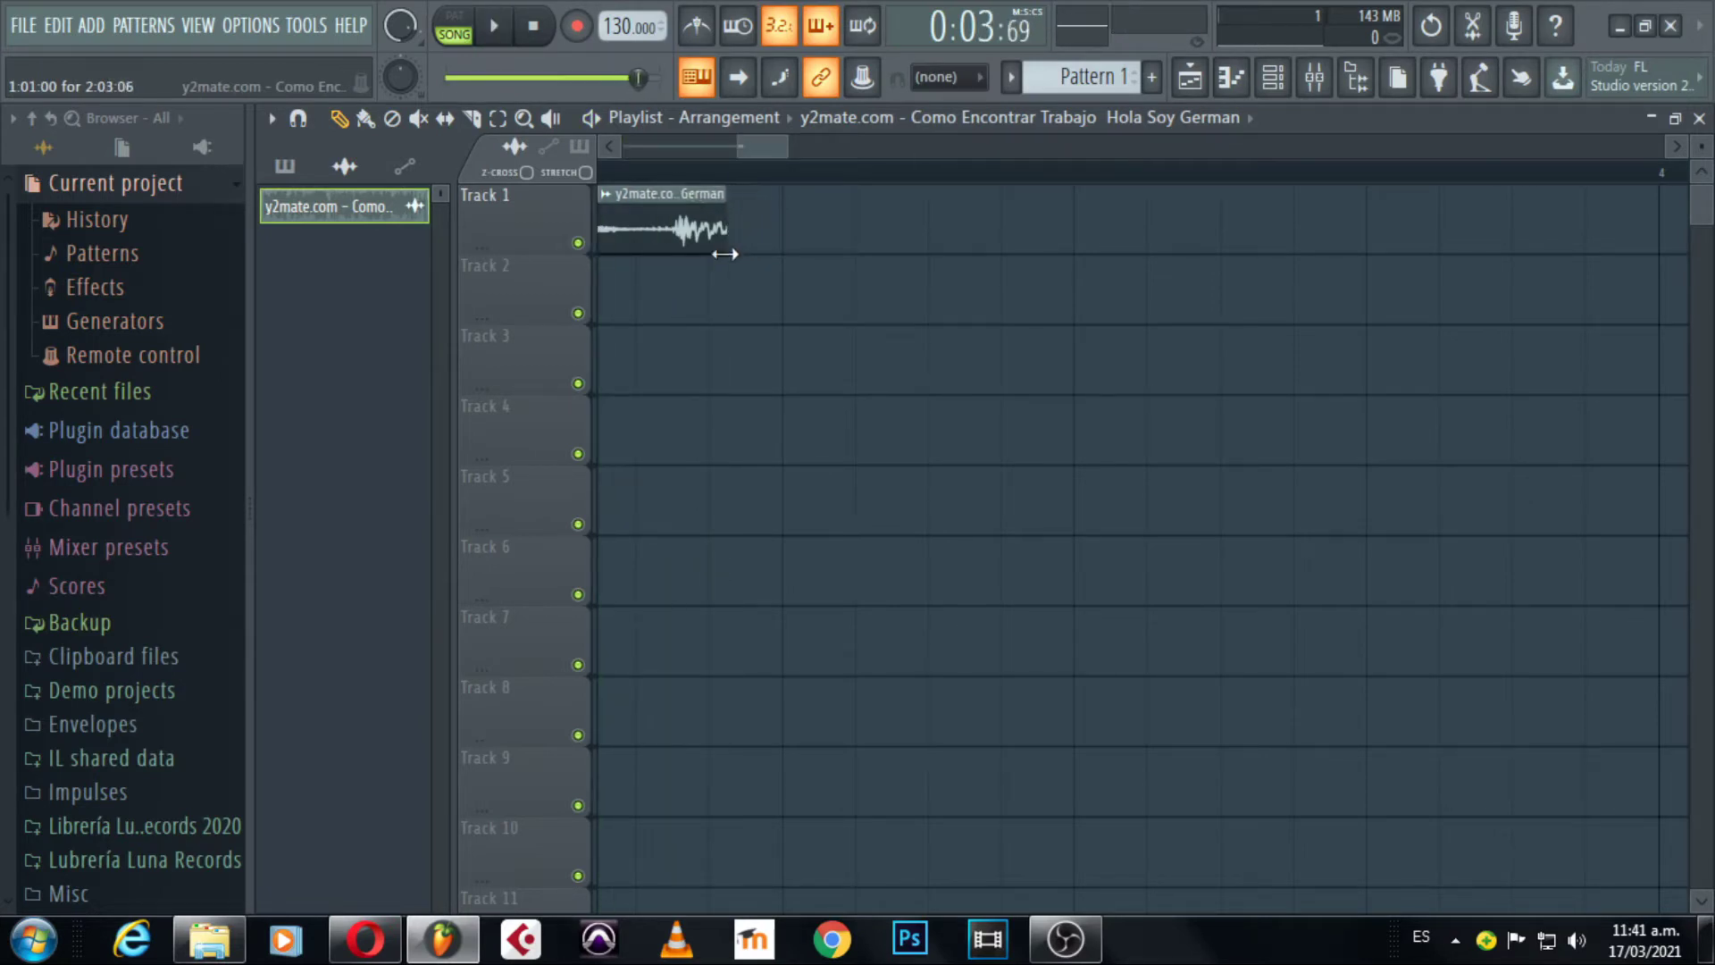
key("space")
key("space")
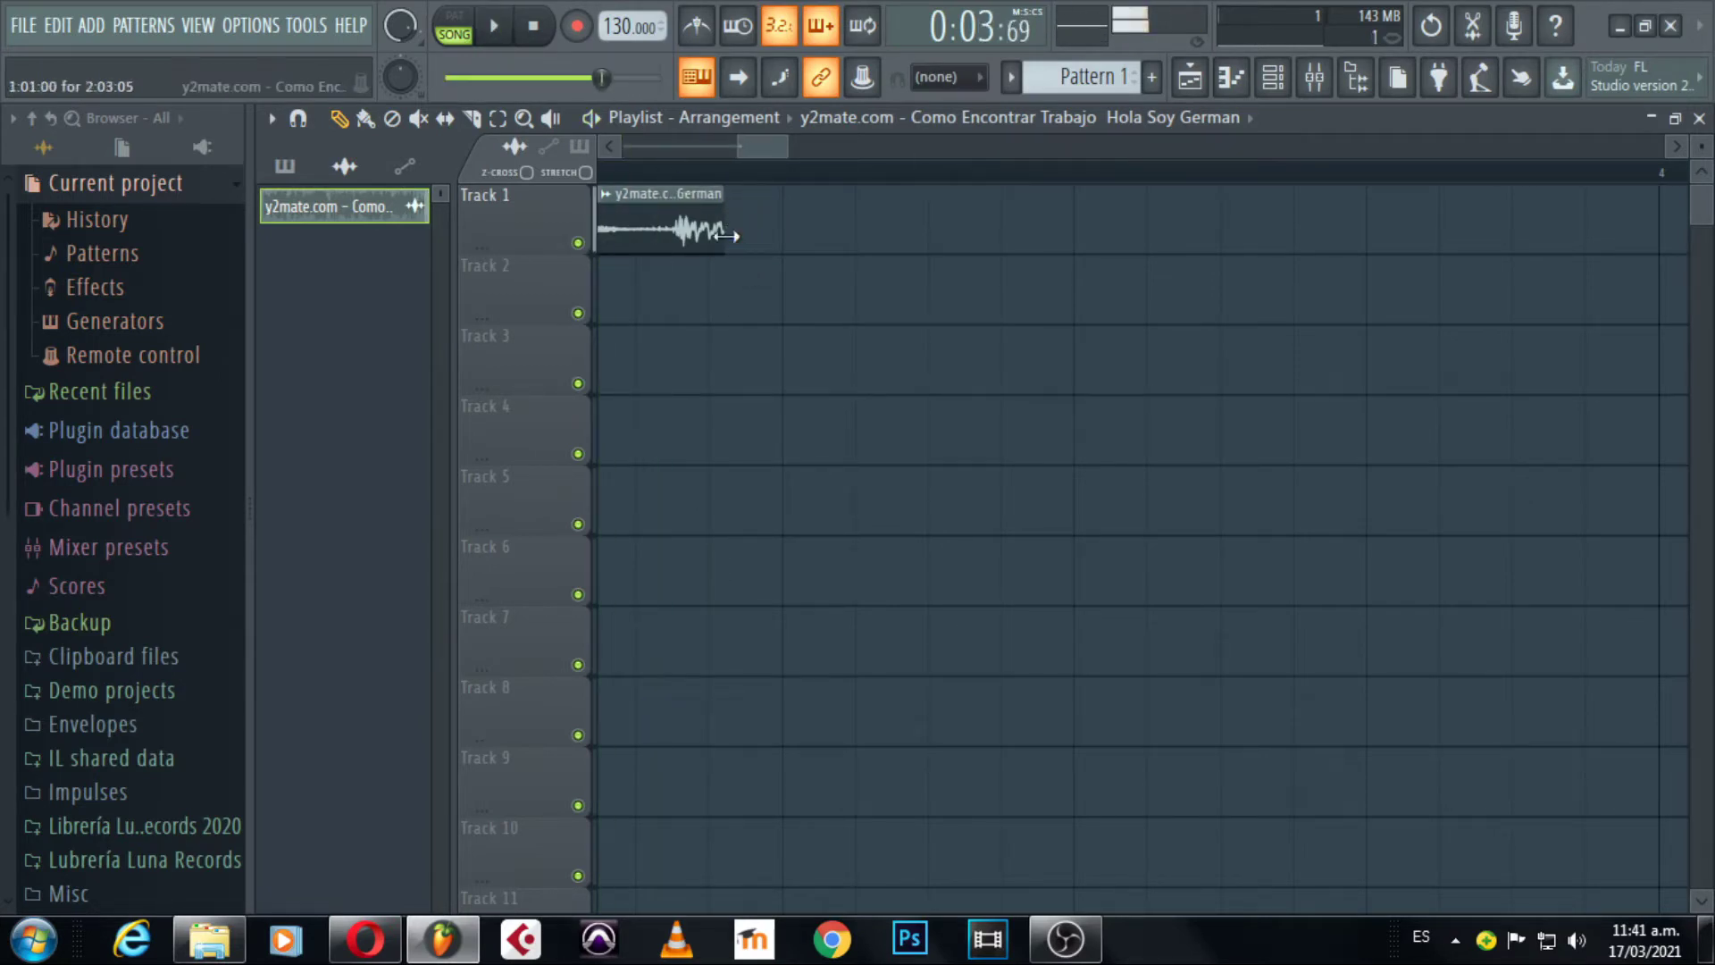
key("space")
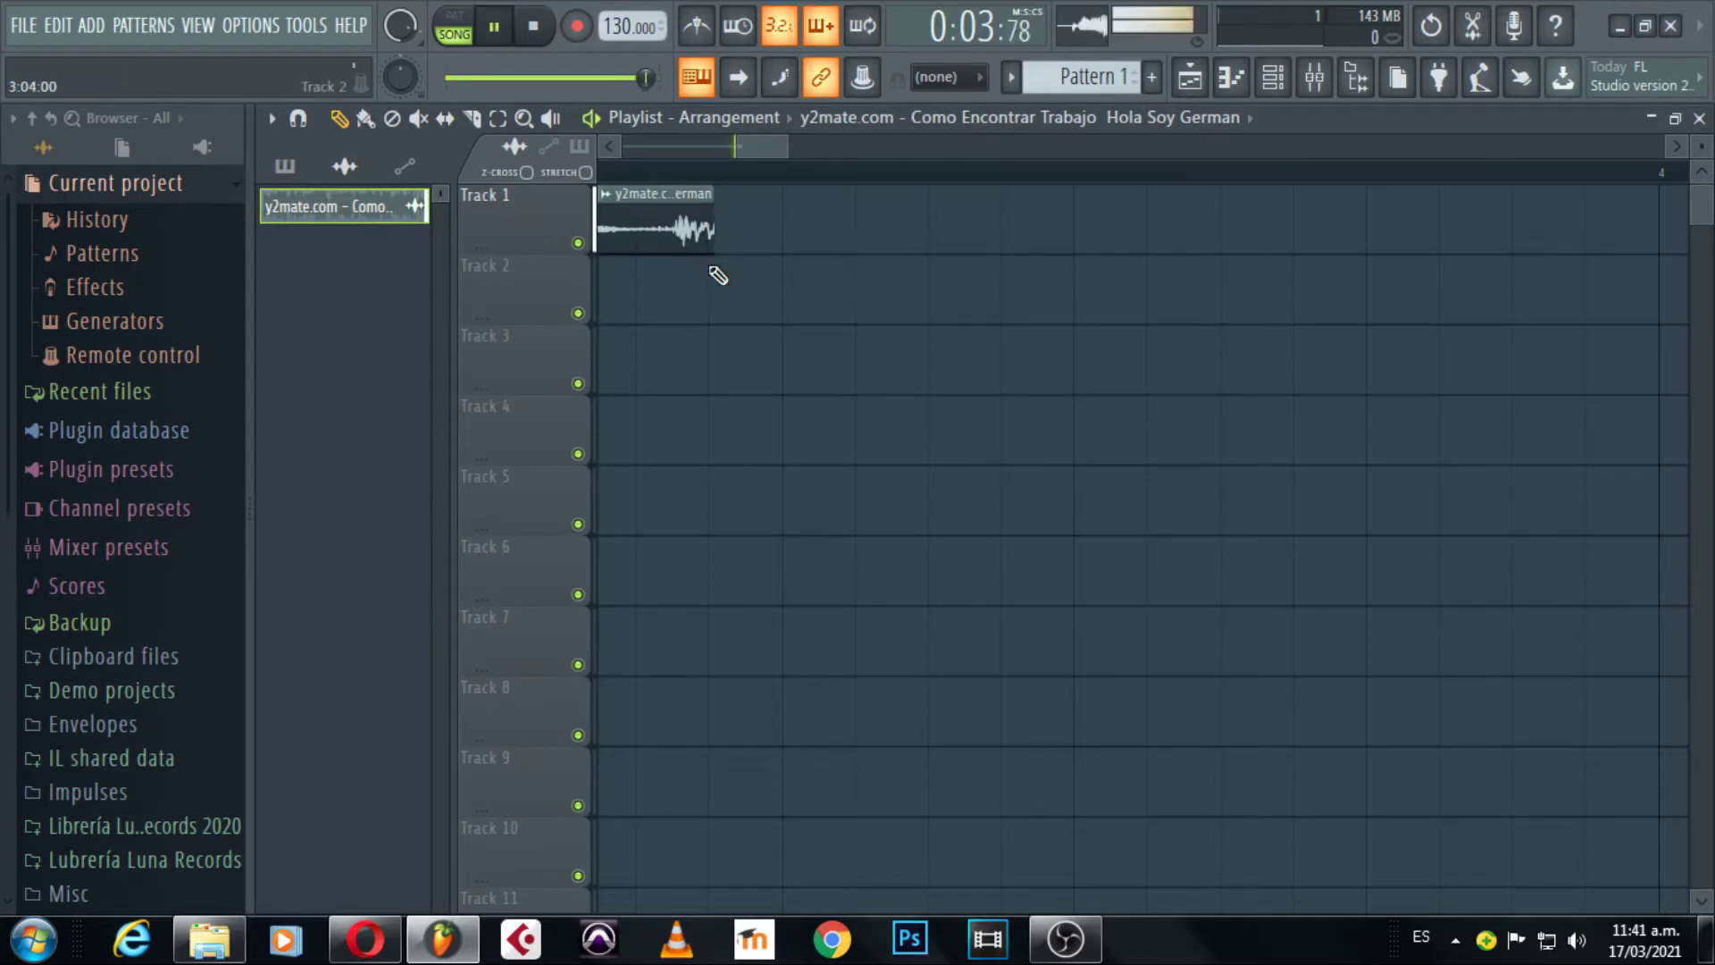
Shorten the end of the Track 1 clip slightly more and replay it to check where the voice cuts off.
mouse_move(710, 242)
left_mouse_down()
mouse_move(698, 259)
mouse_move(702, 236)
left_mouse_up()
key("space")
key("space")
key("space")
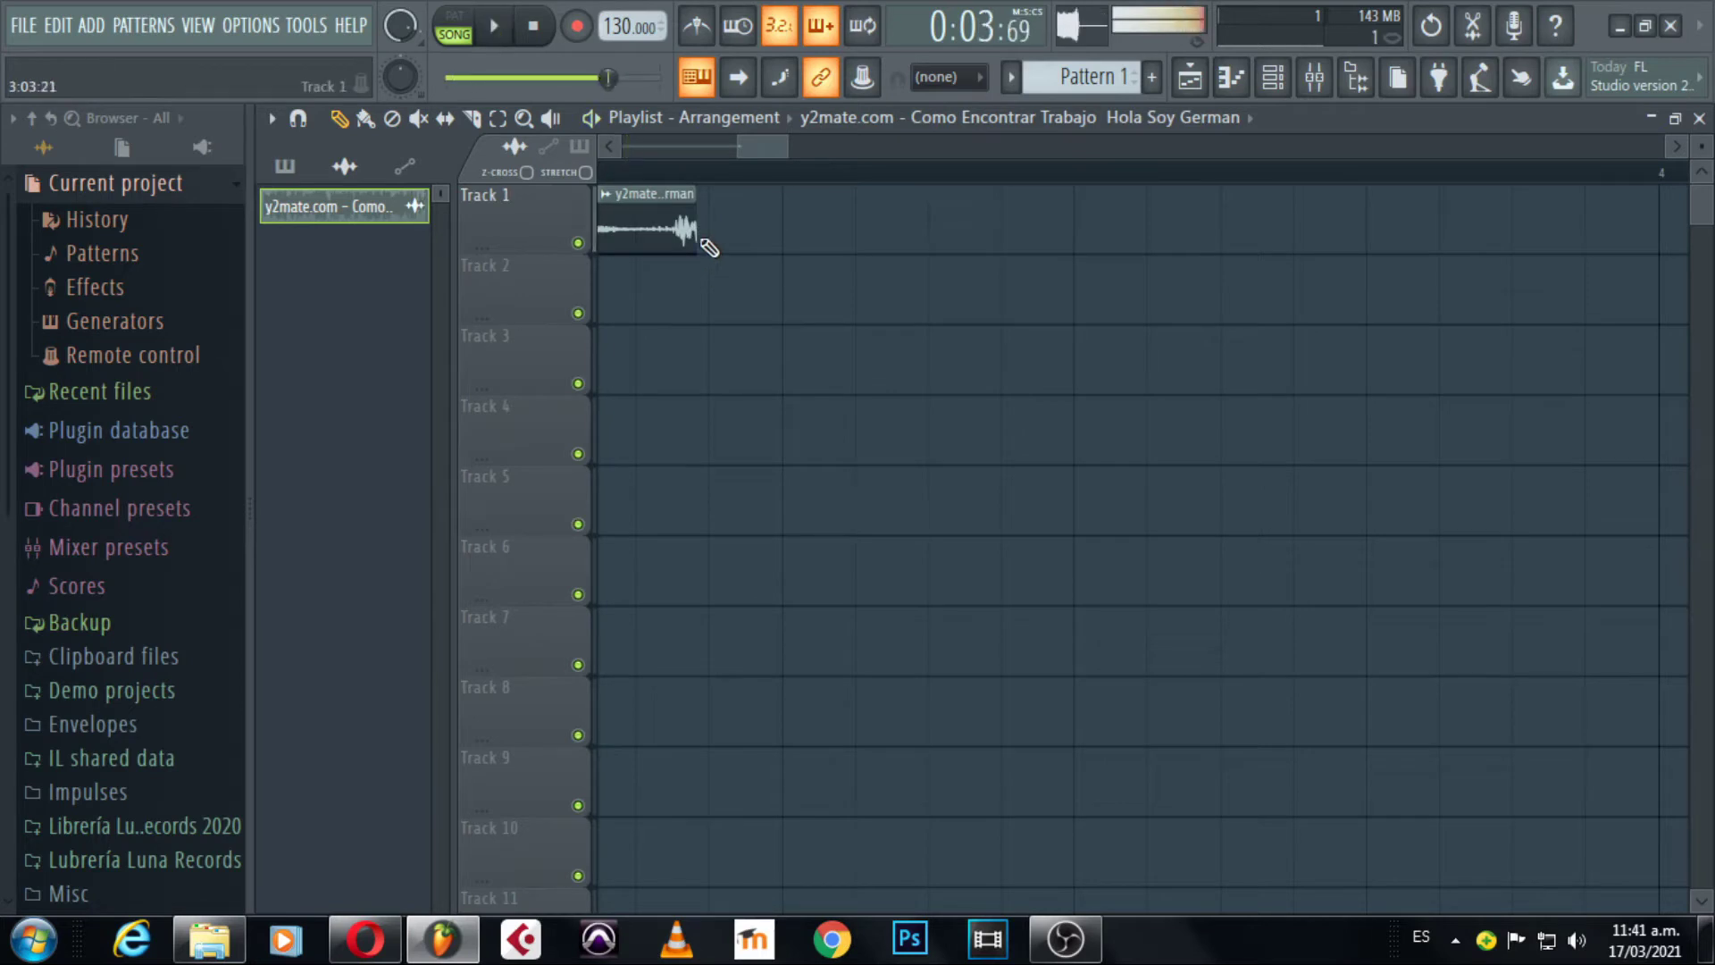
key("space")
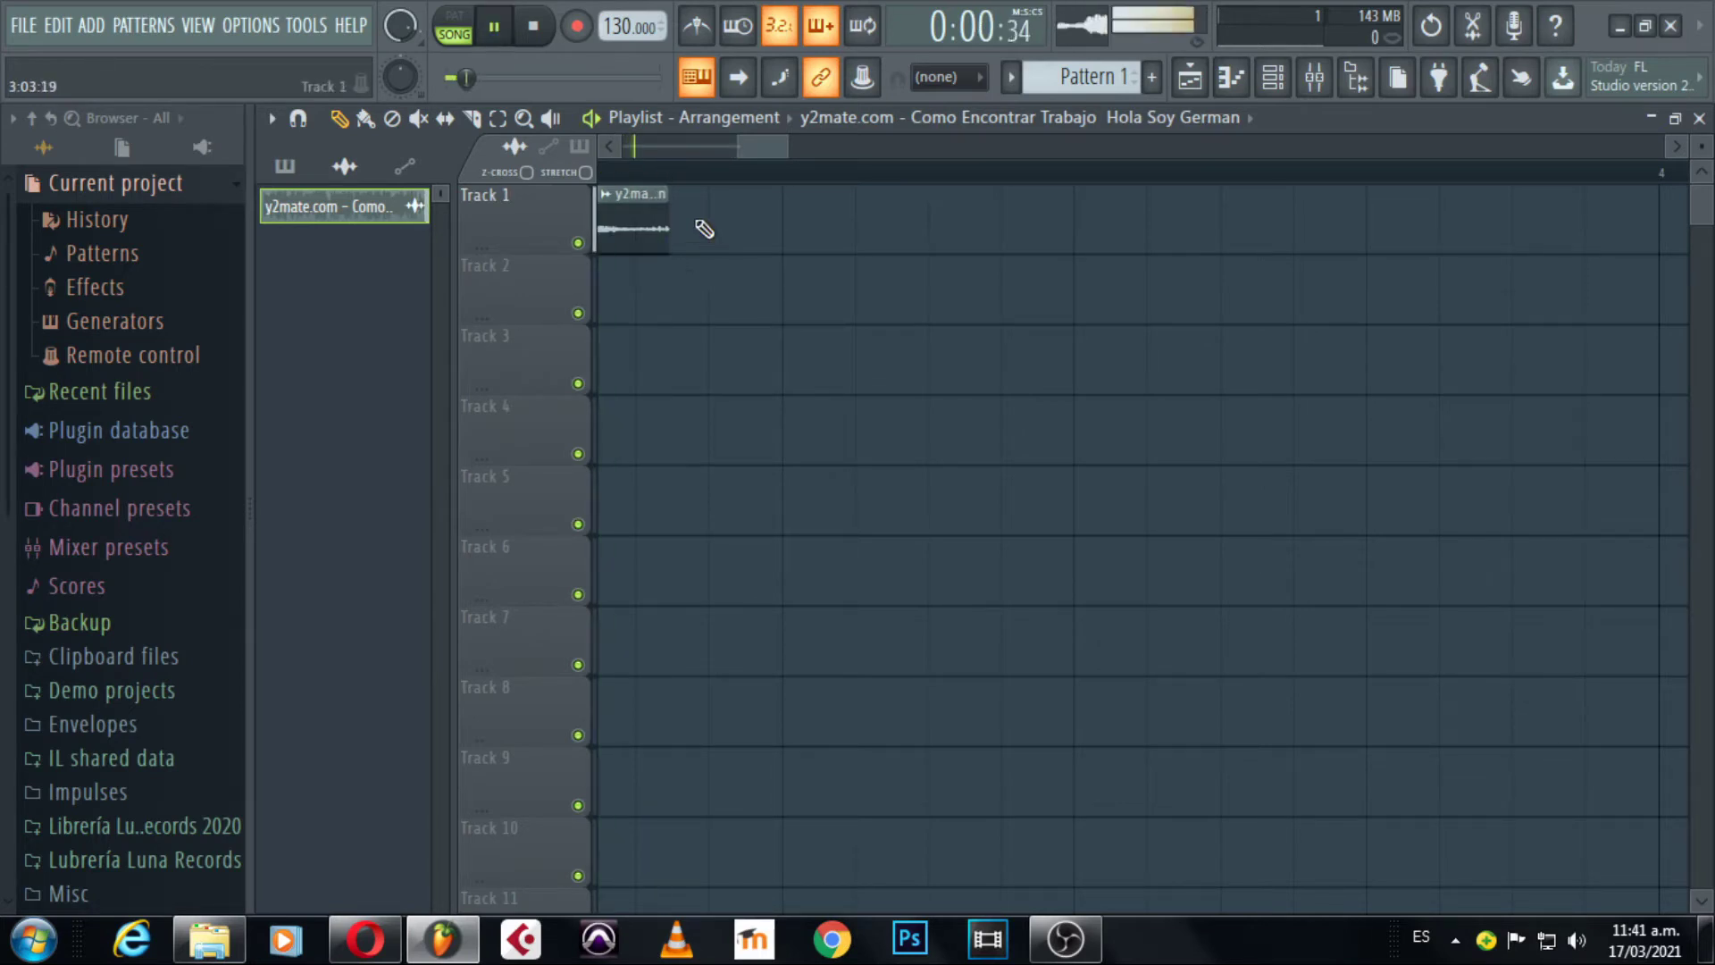
Play the trimmed Track 1 clip from bar 1 to check the whole voice sample.
scroll(710, 187, "up", 2, "ctrl")
key("space")
scroll(625, 185, "down", 3, "ctrl")
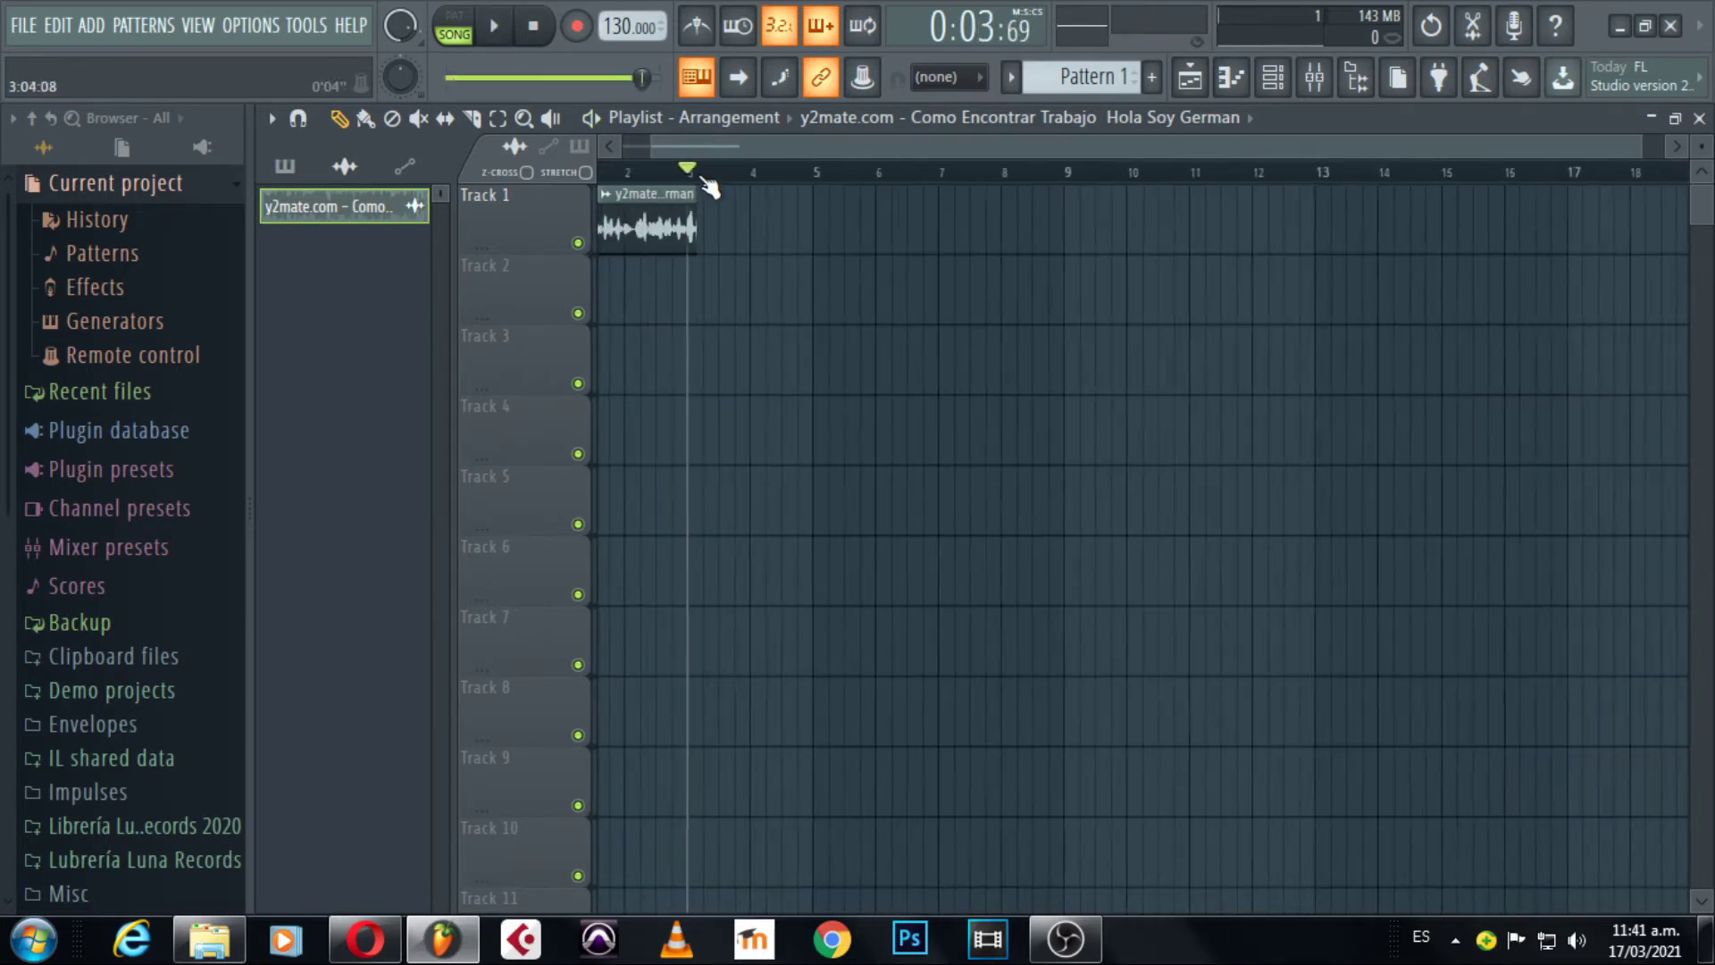
key("space")
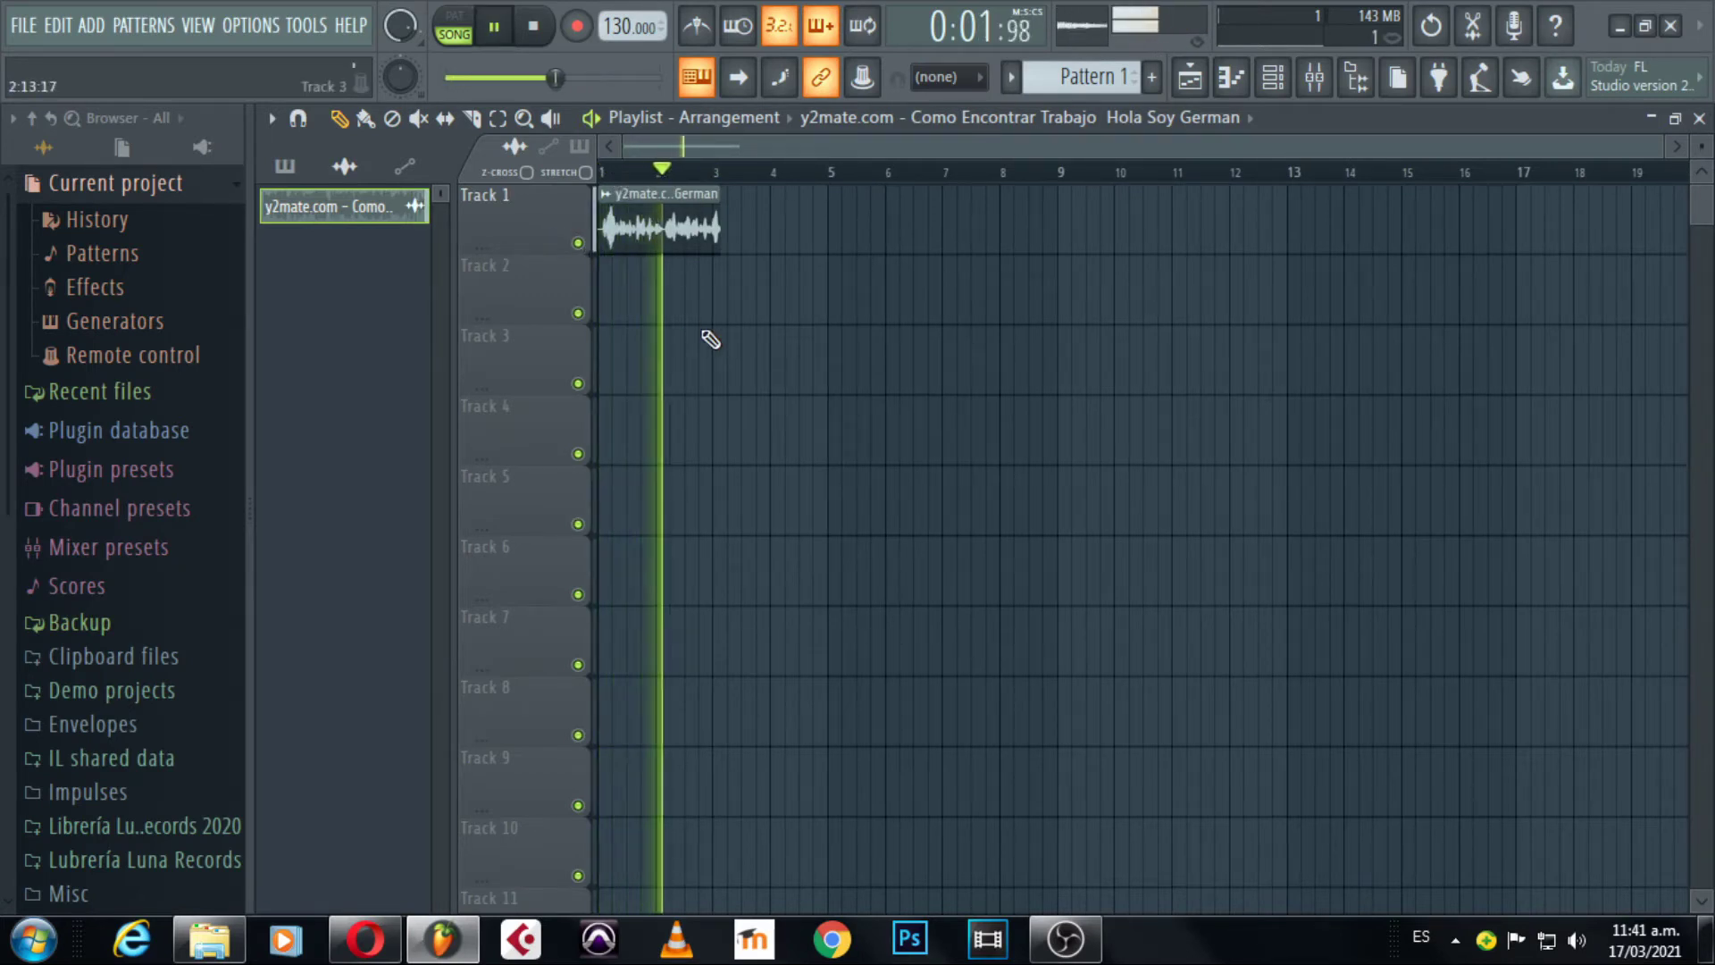
key("space")
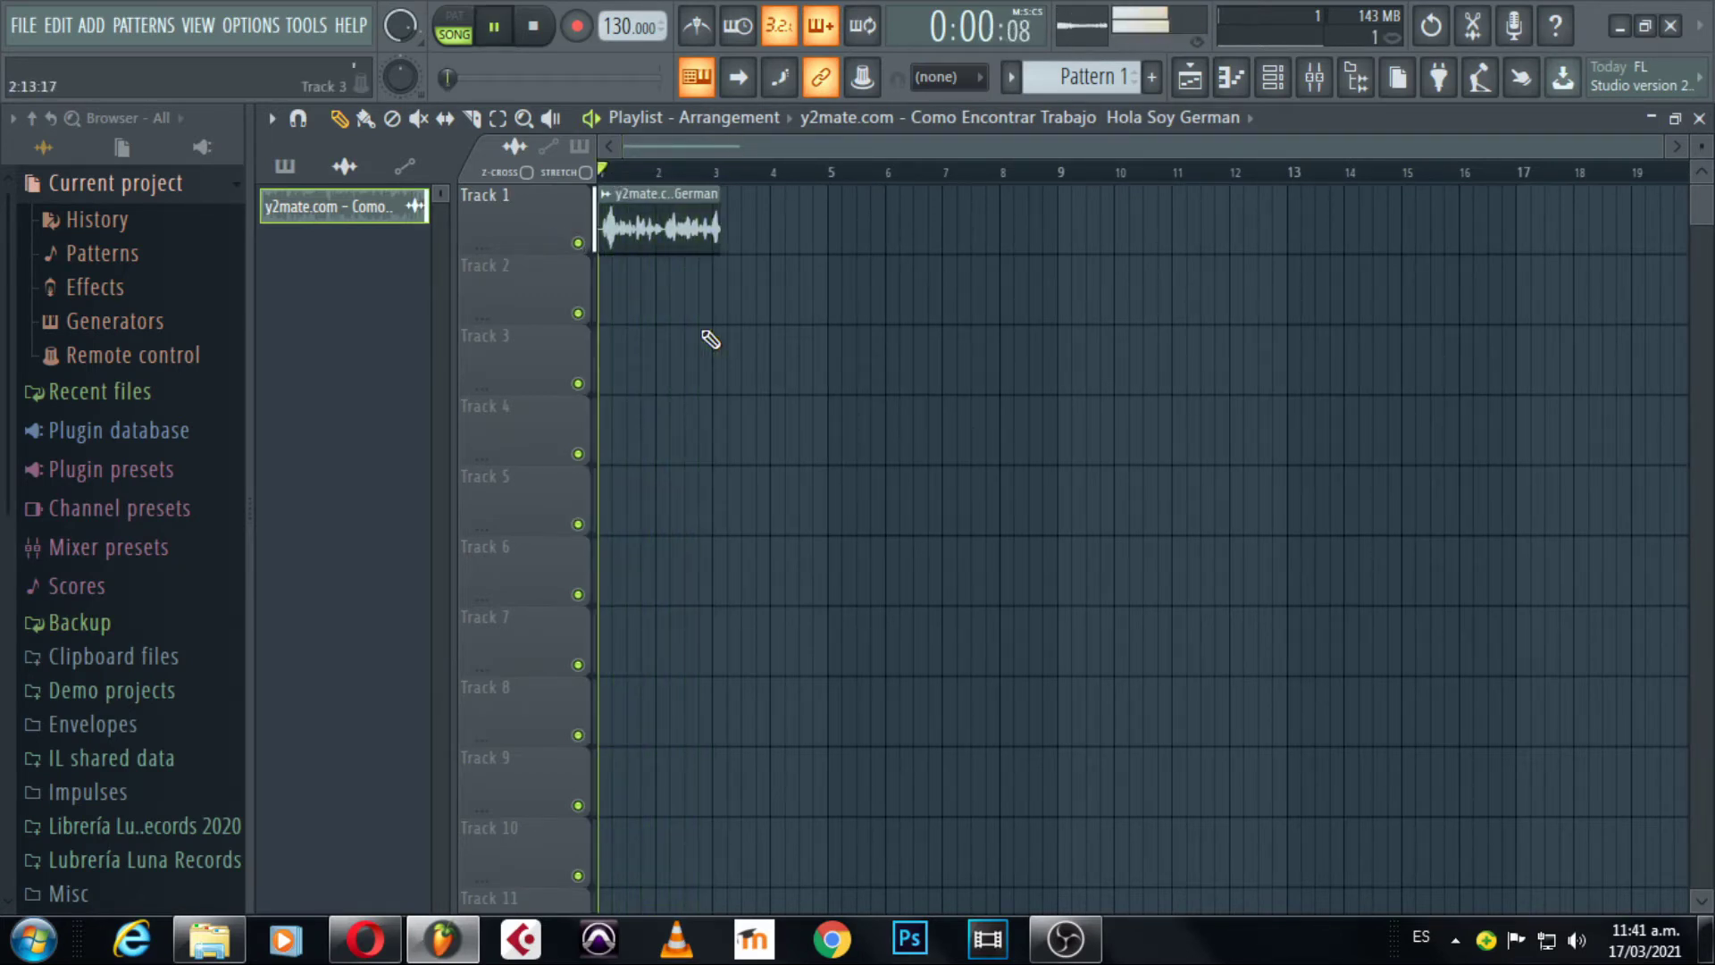
key("space")
key("space")
Select the timeline range over the Track 1 clip from bar 1 to about 3:04:02, just past the clip's end.
left_click_drag(613, 173, 731, 174)
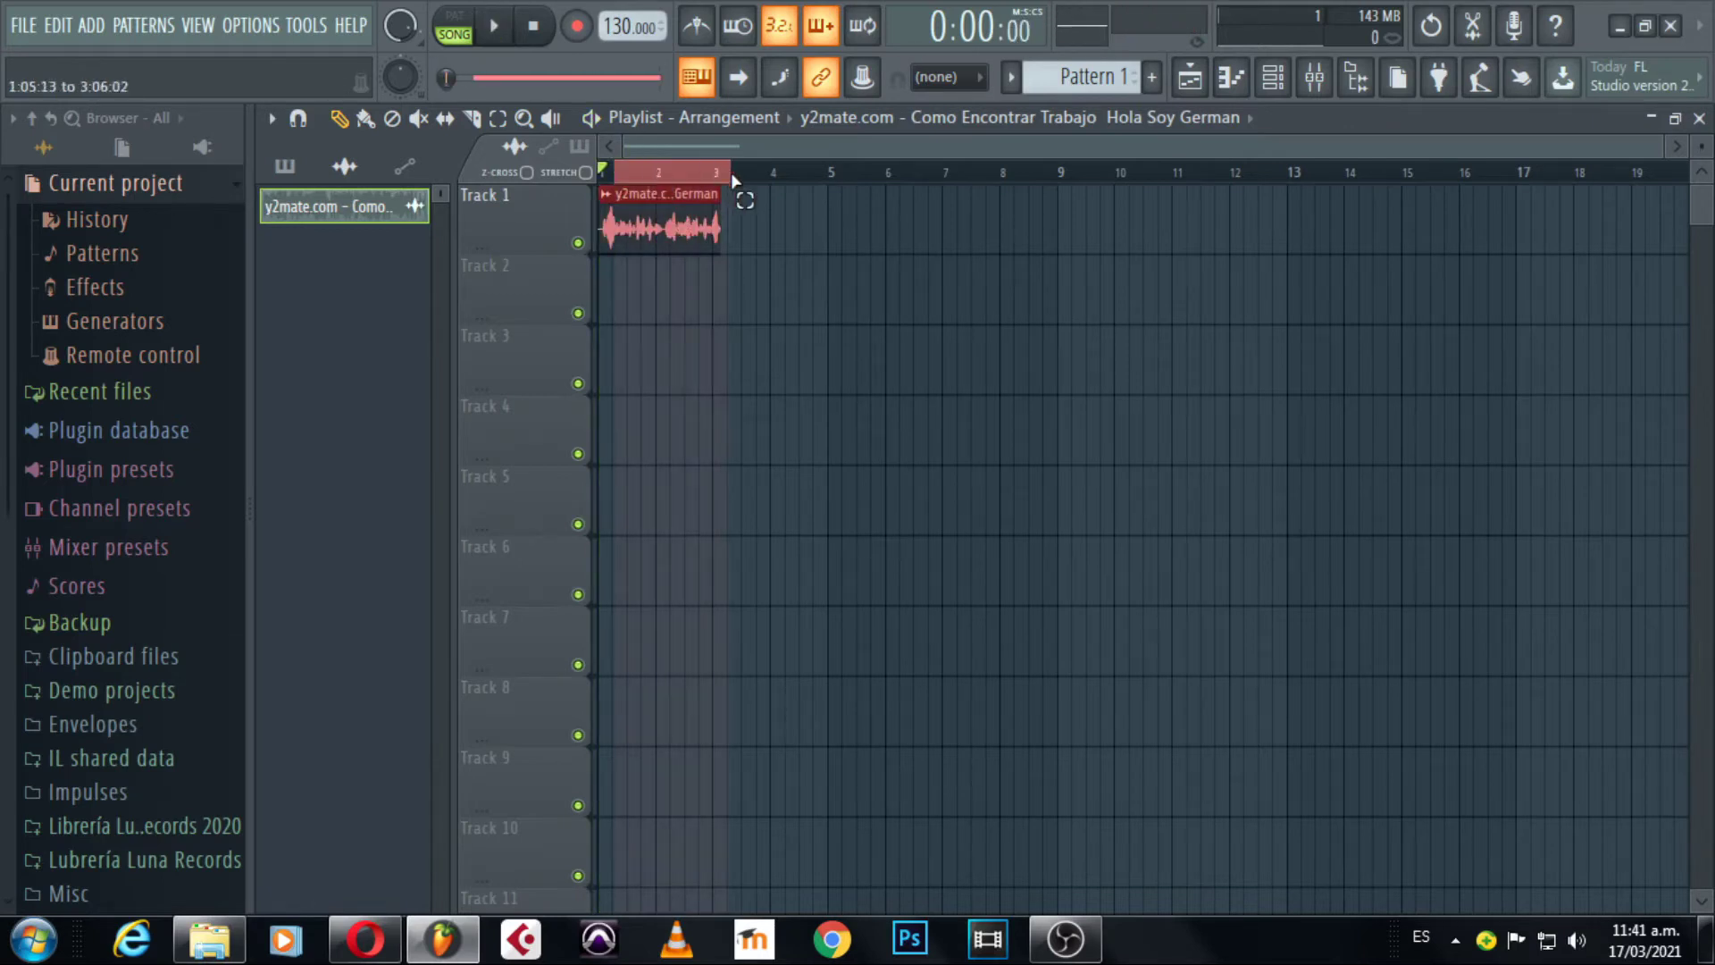
scroll(697, 192, "up", 5)
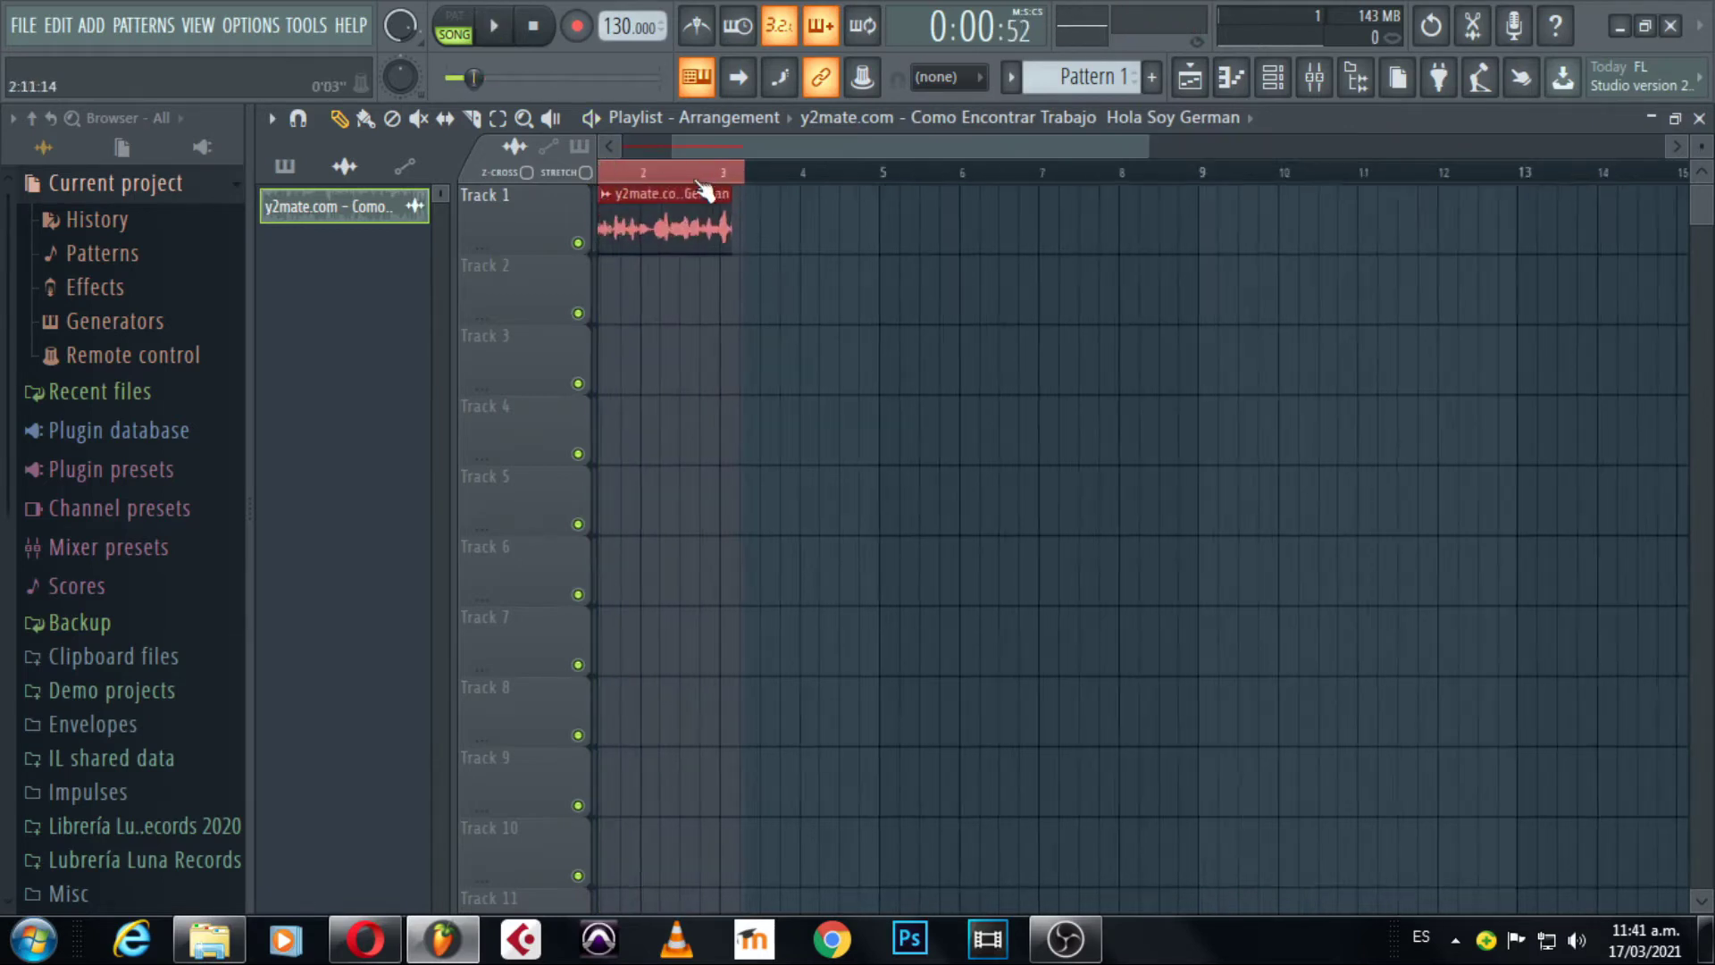
left_click_drag(944, 186, 925, 221)
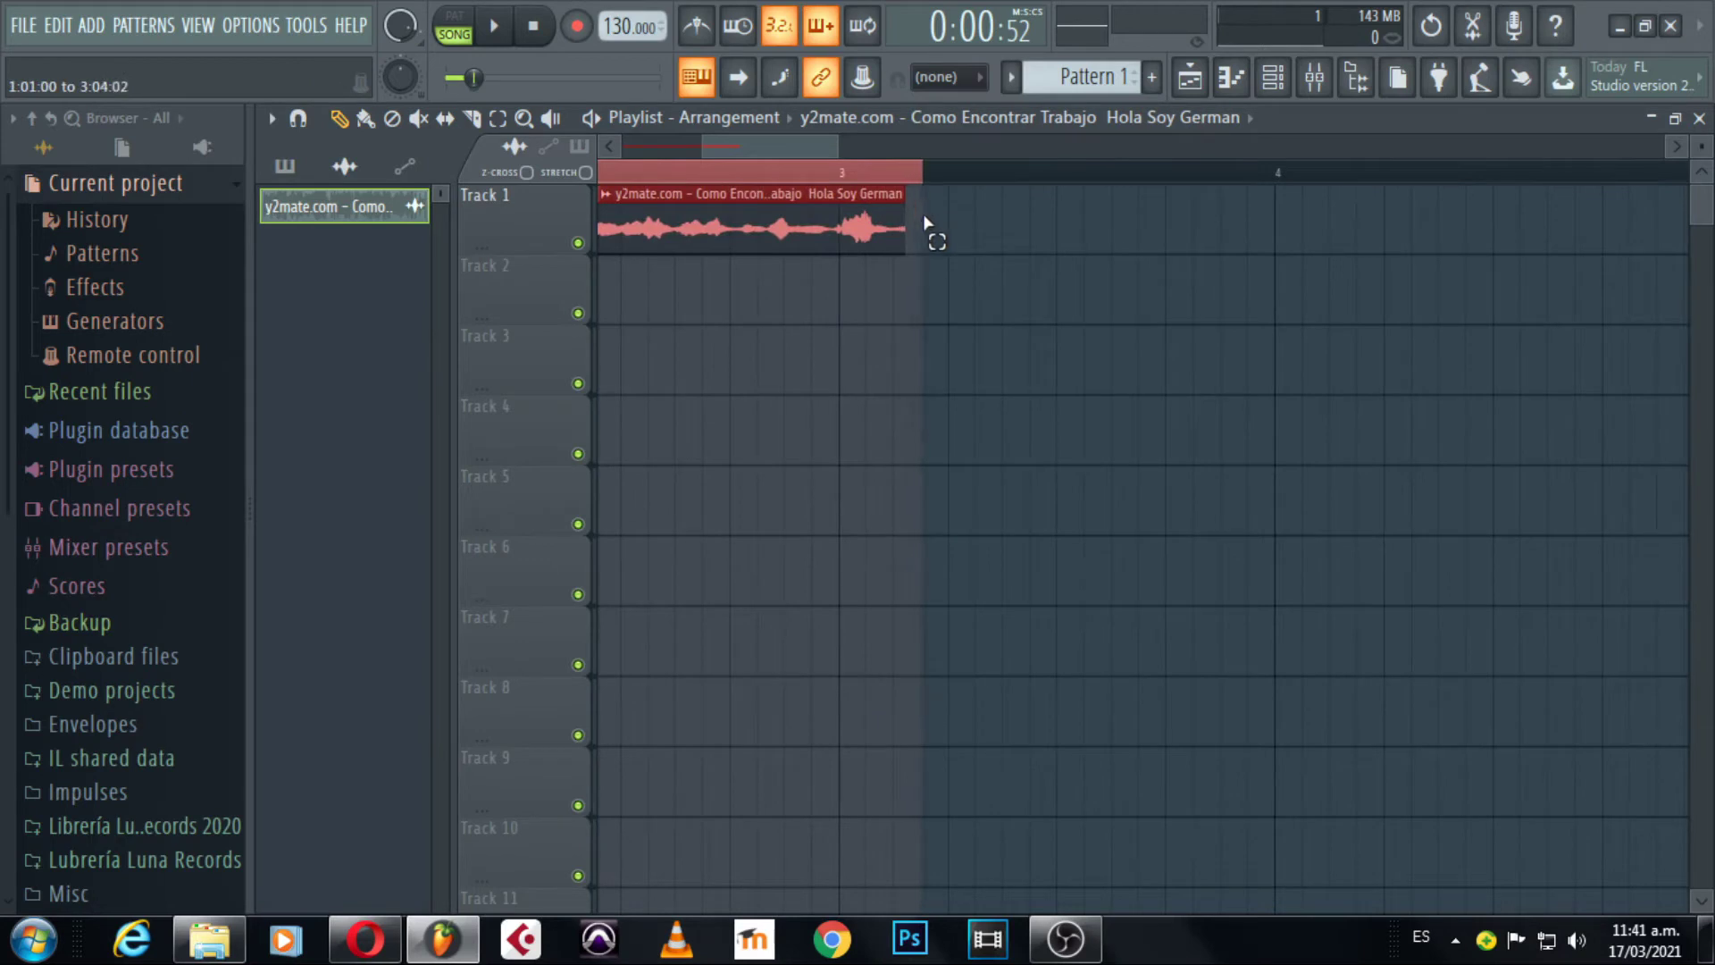
Set the main snap back to Line and readjust the end of the timeline selection to just past the Track 1 clip.
left_click(952, 80)
left_click(960, 114)
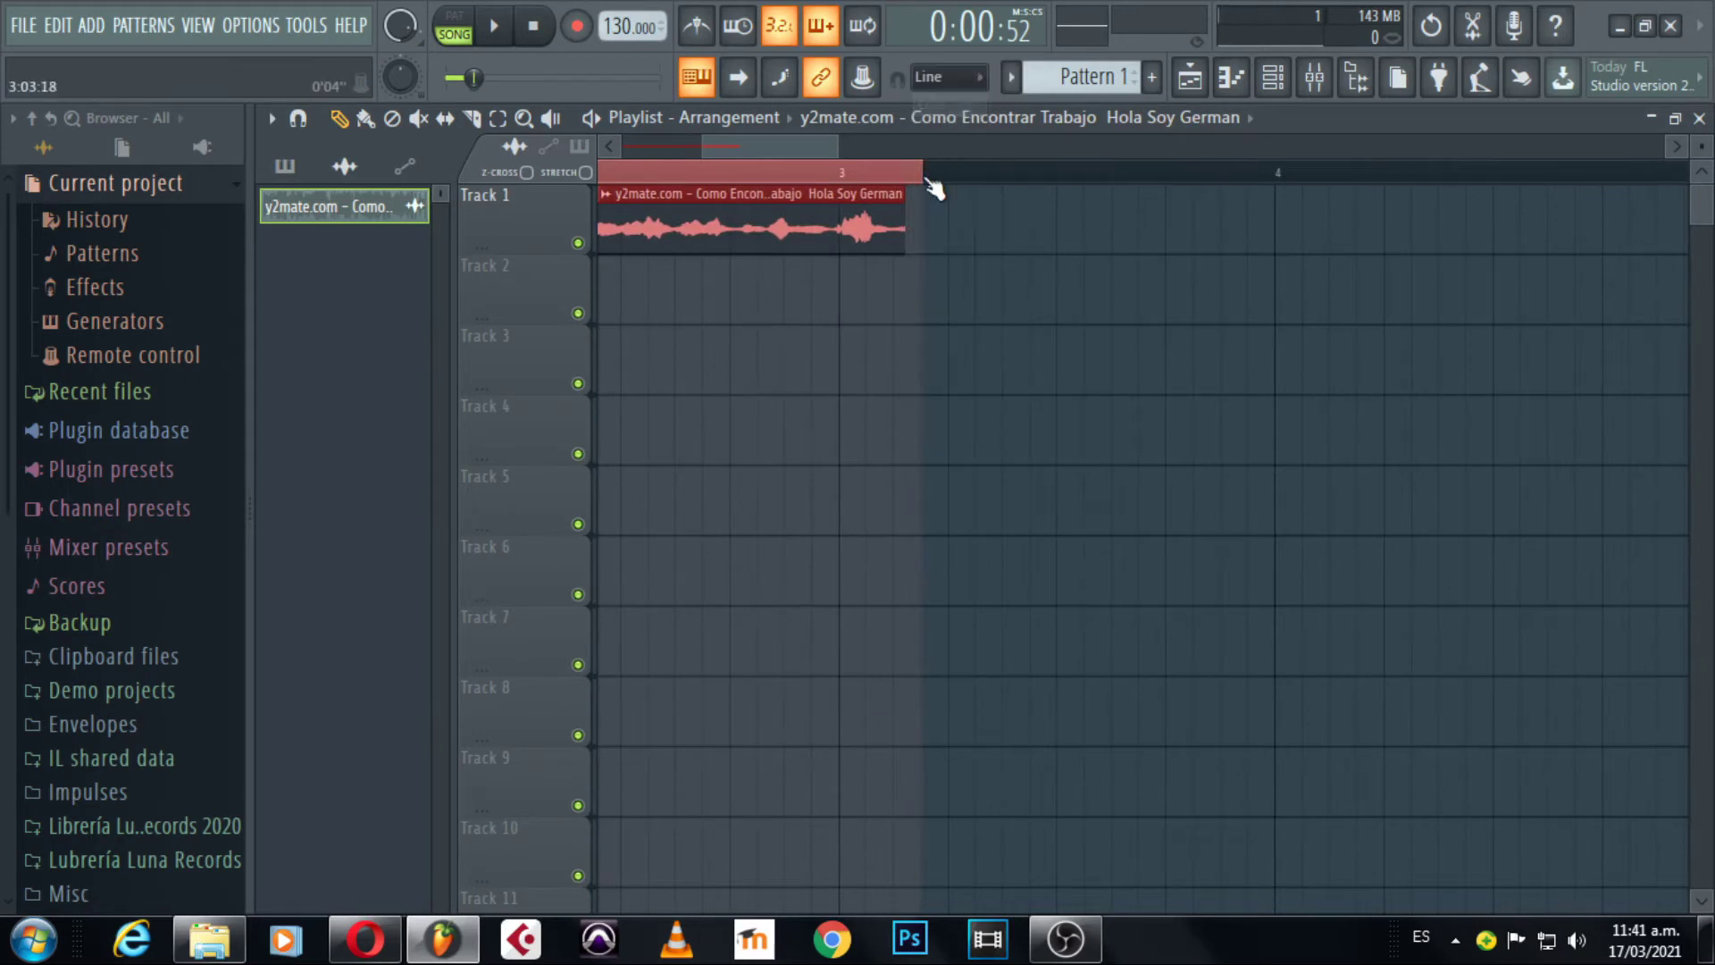
left_click_drag(923, 179, 930, 218)
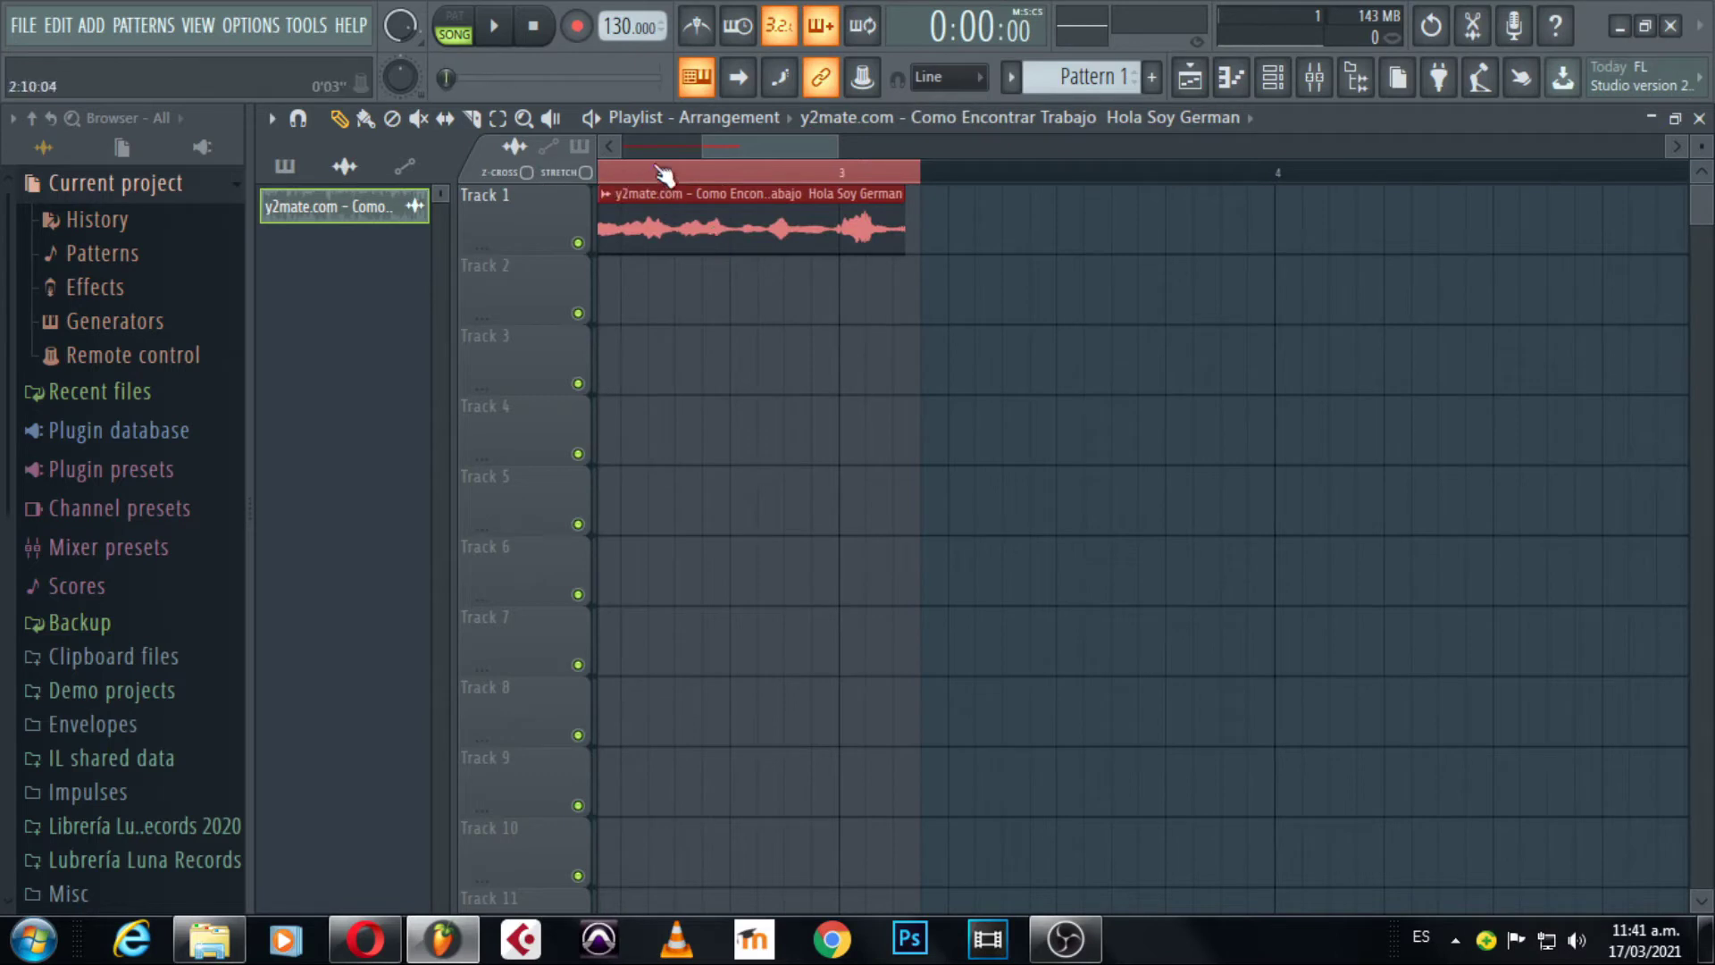
scroll(663, 174, "down", 8)
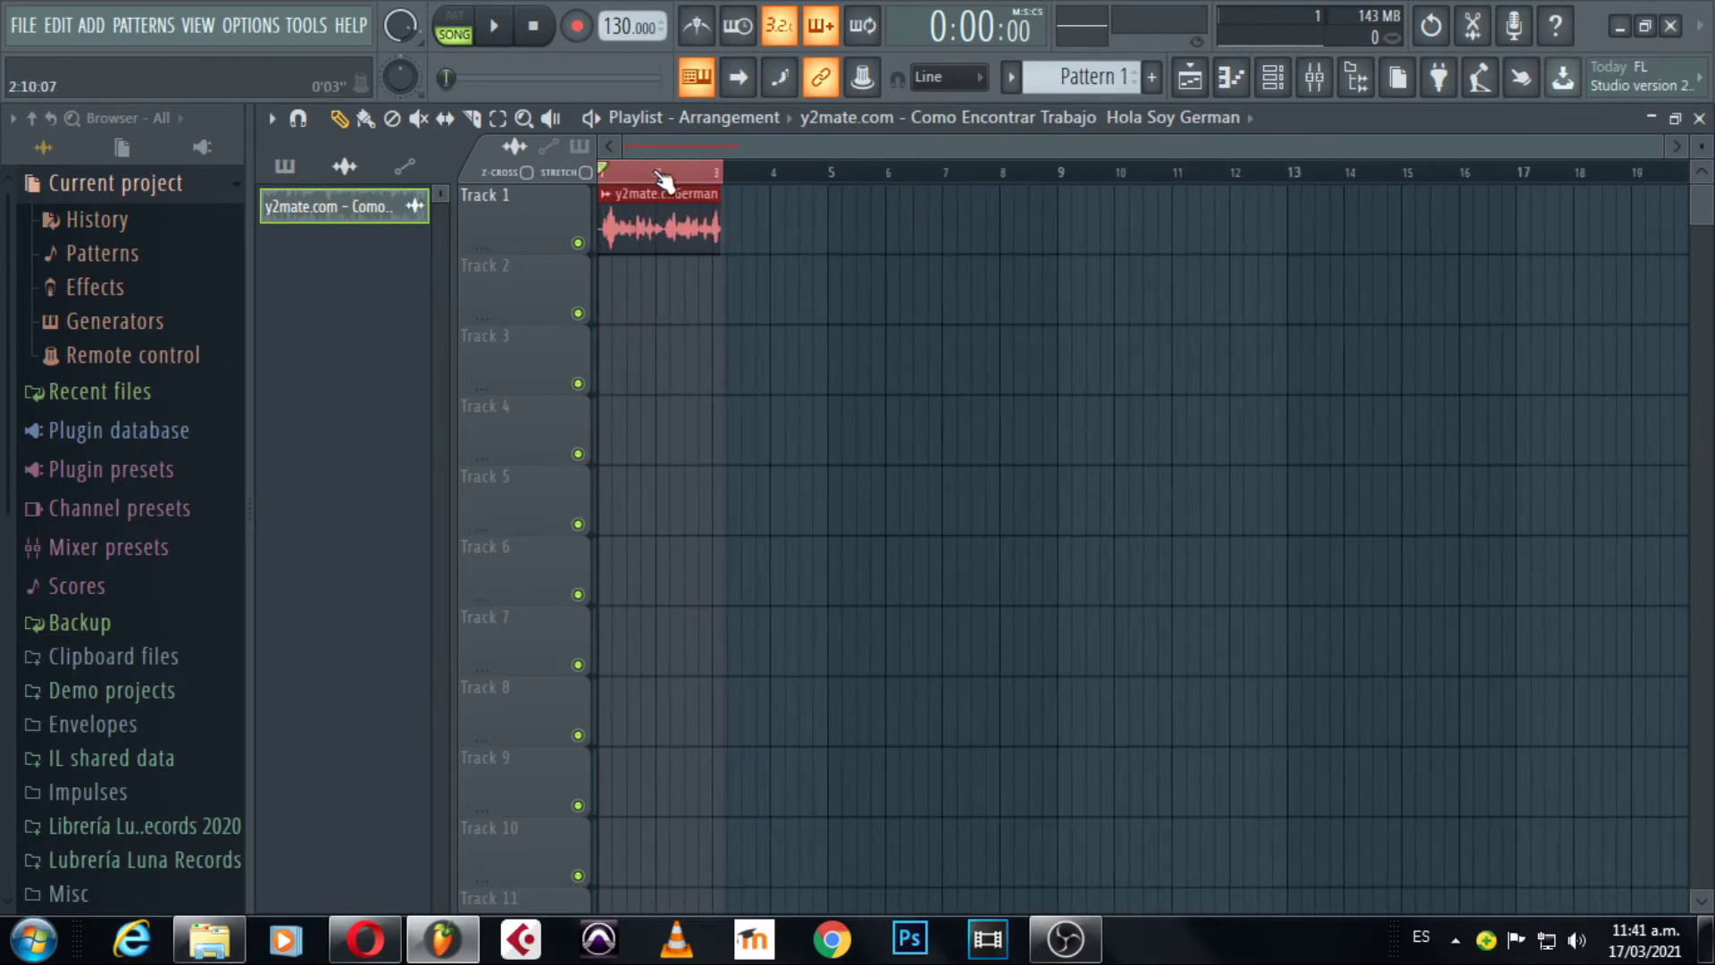
Export the selected range as an MP3 file named HSG in the Música library and start the rendering.
left_click(19, 27)
mouse_move(250, 244)
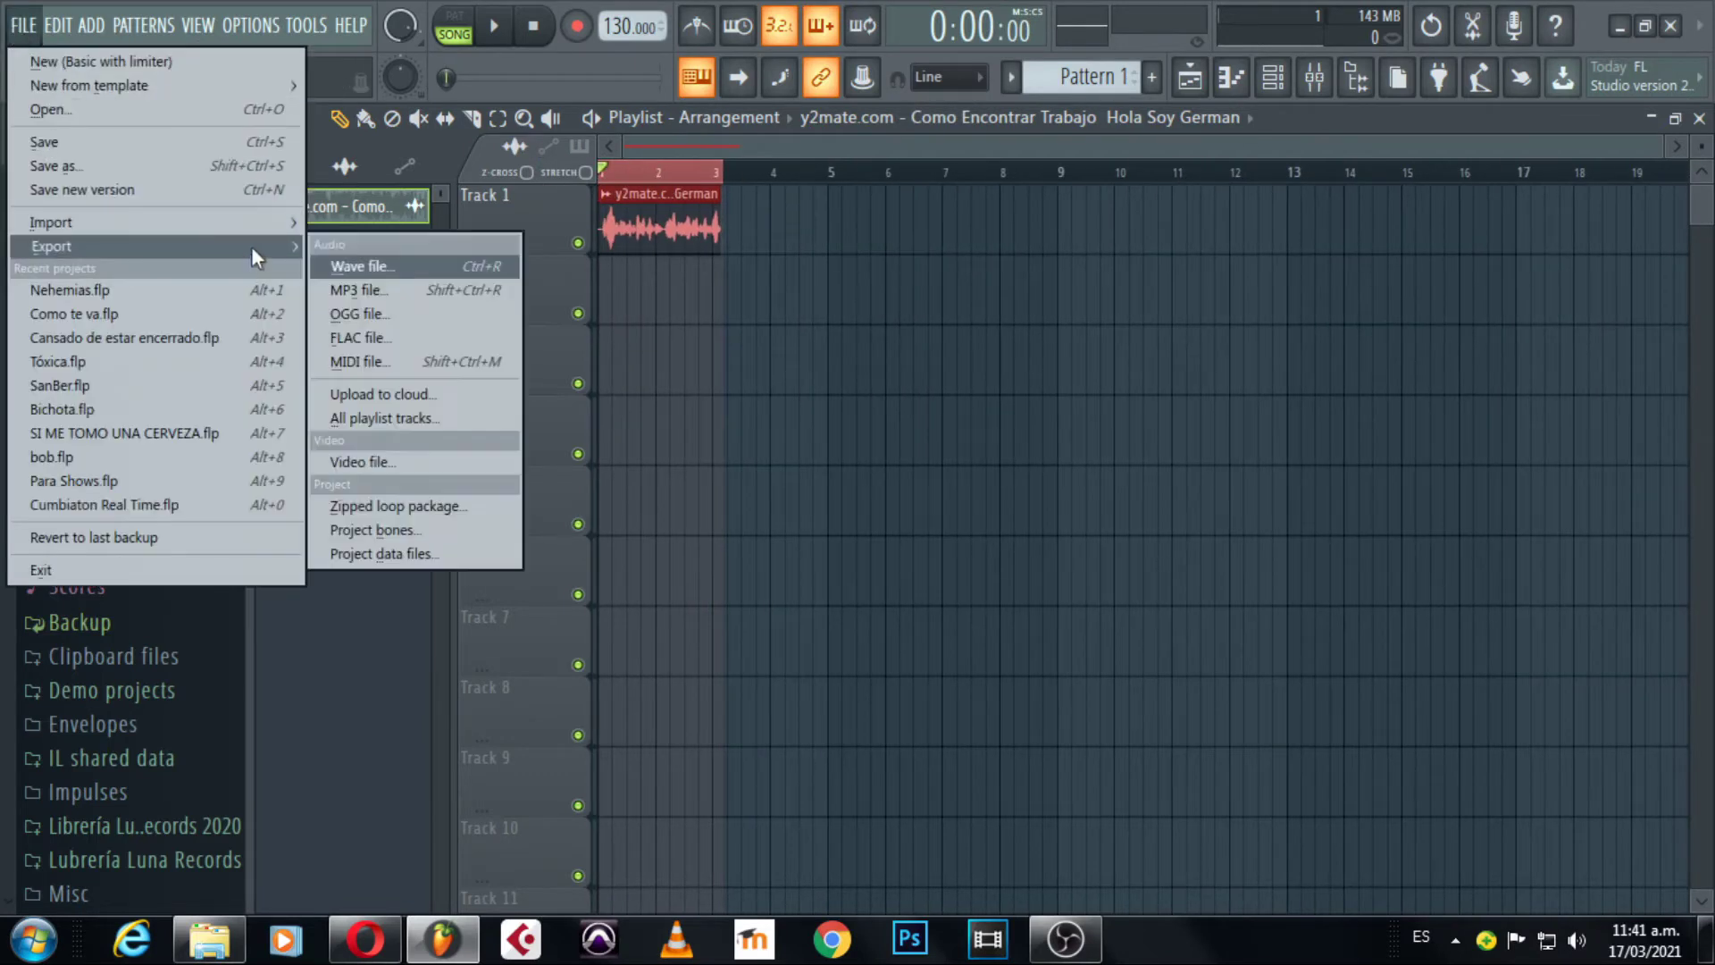
left_click(360, 288)
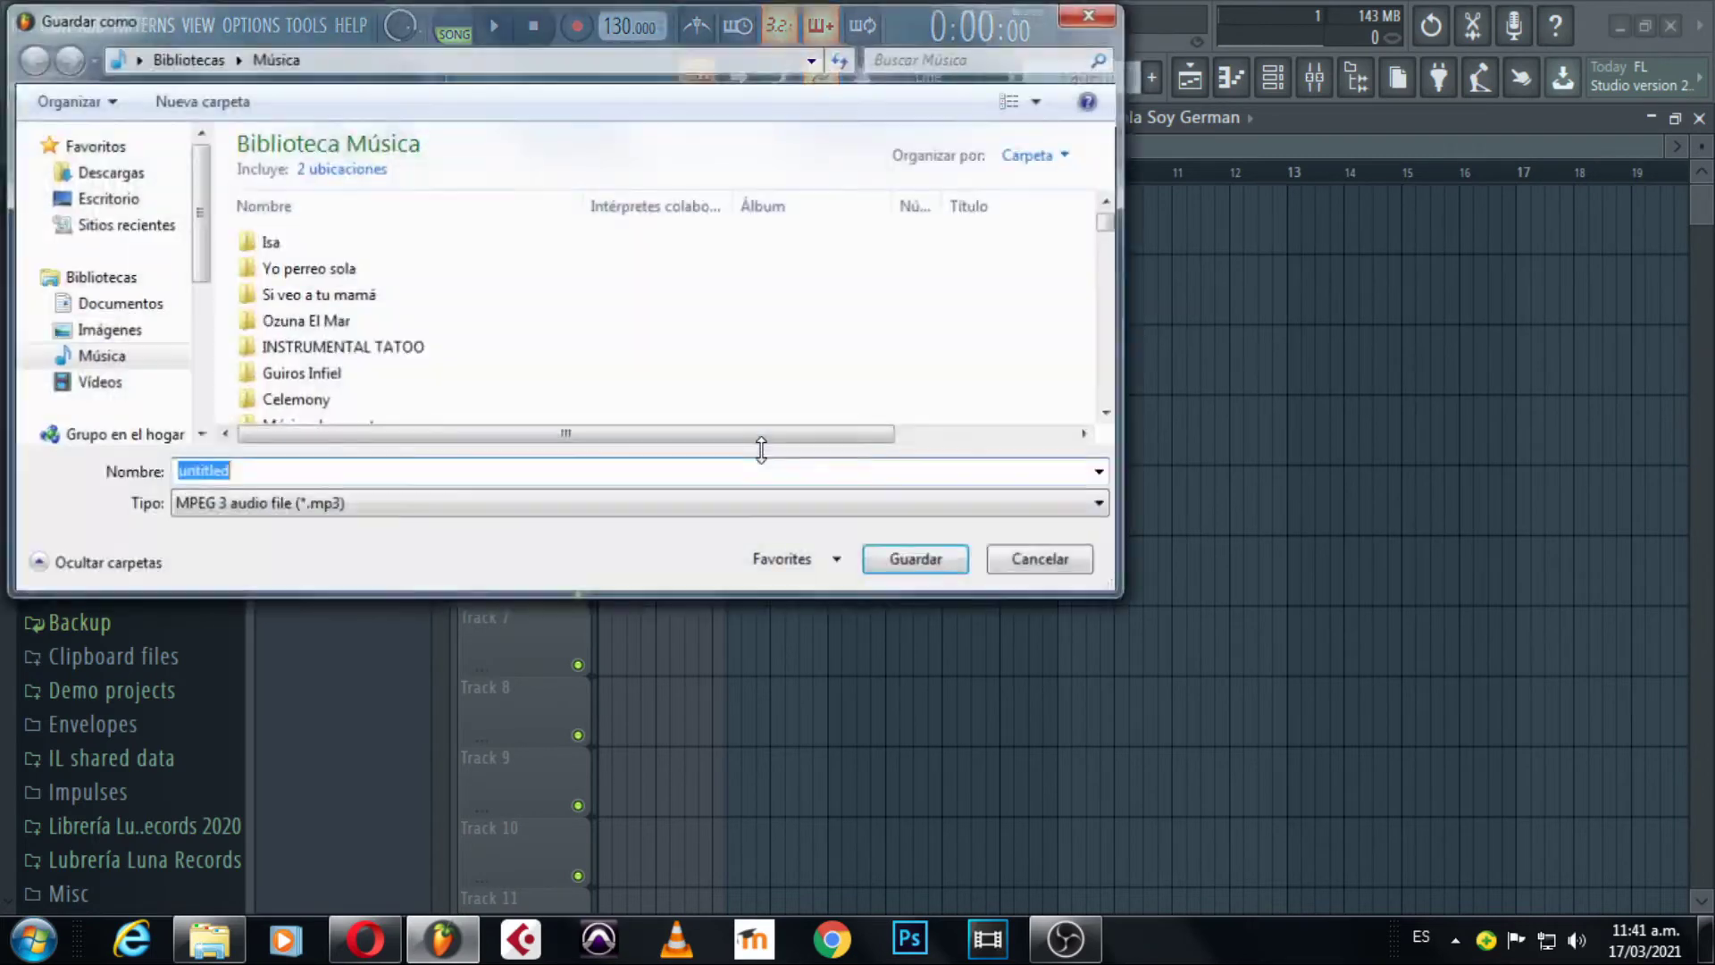
left_click(119, 358)
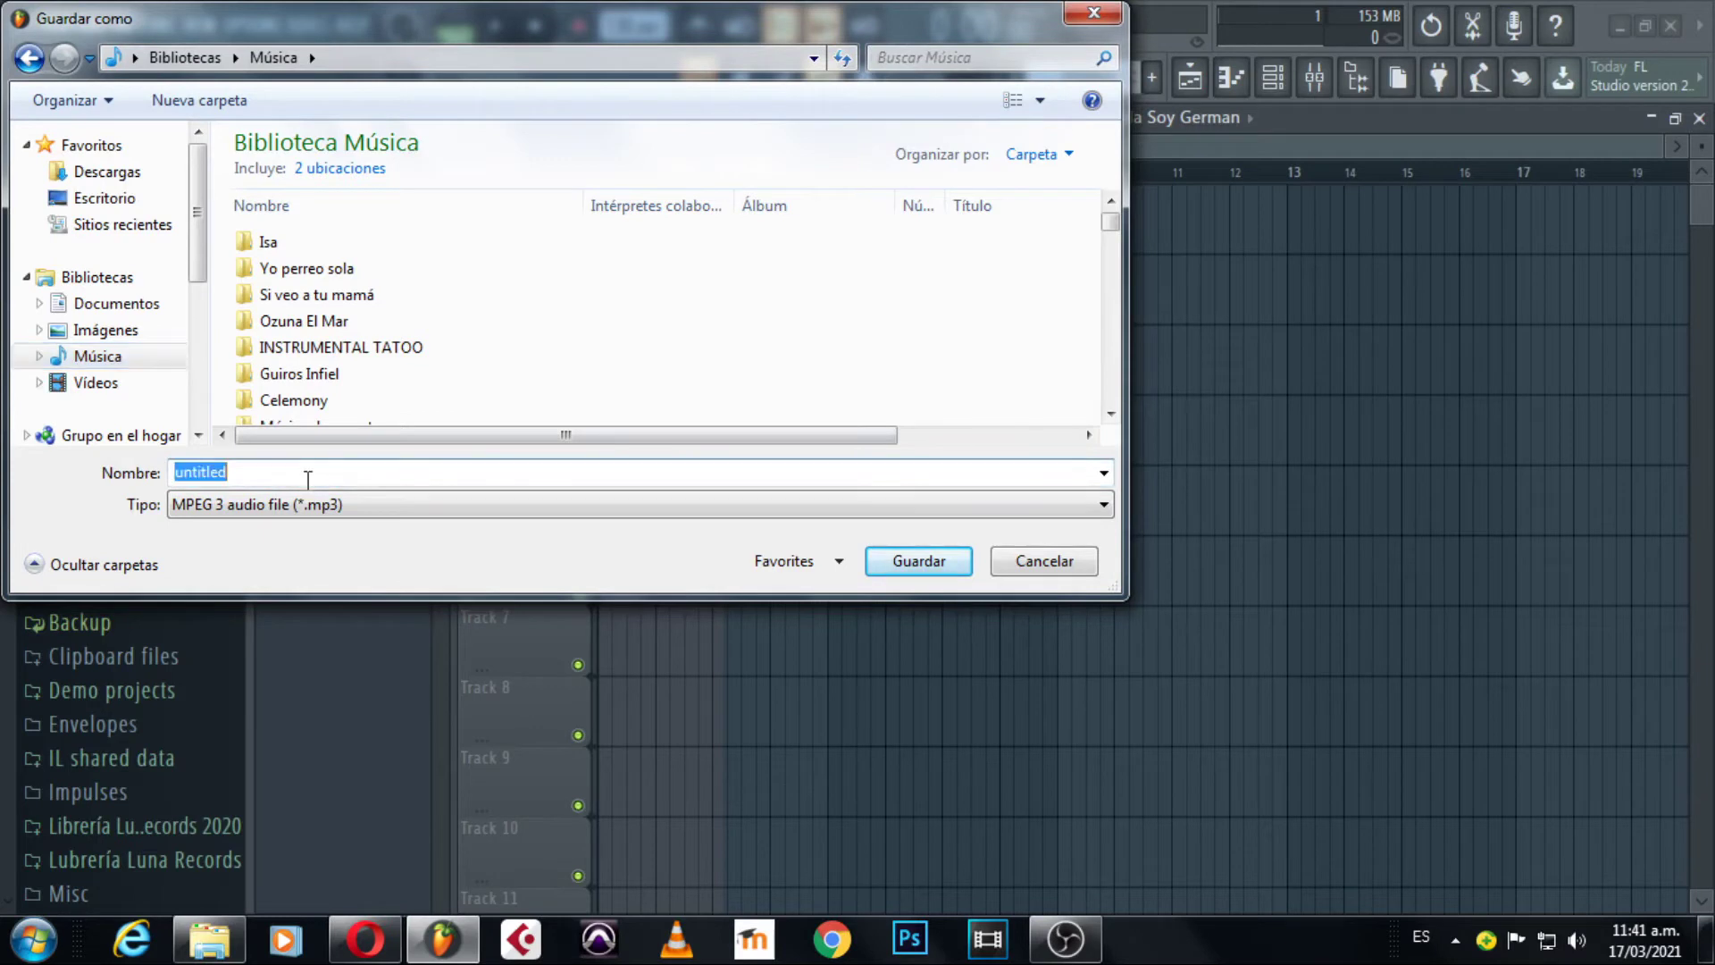
type("H")
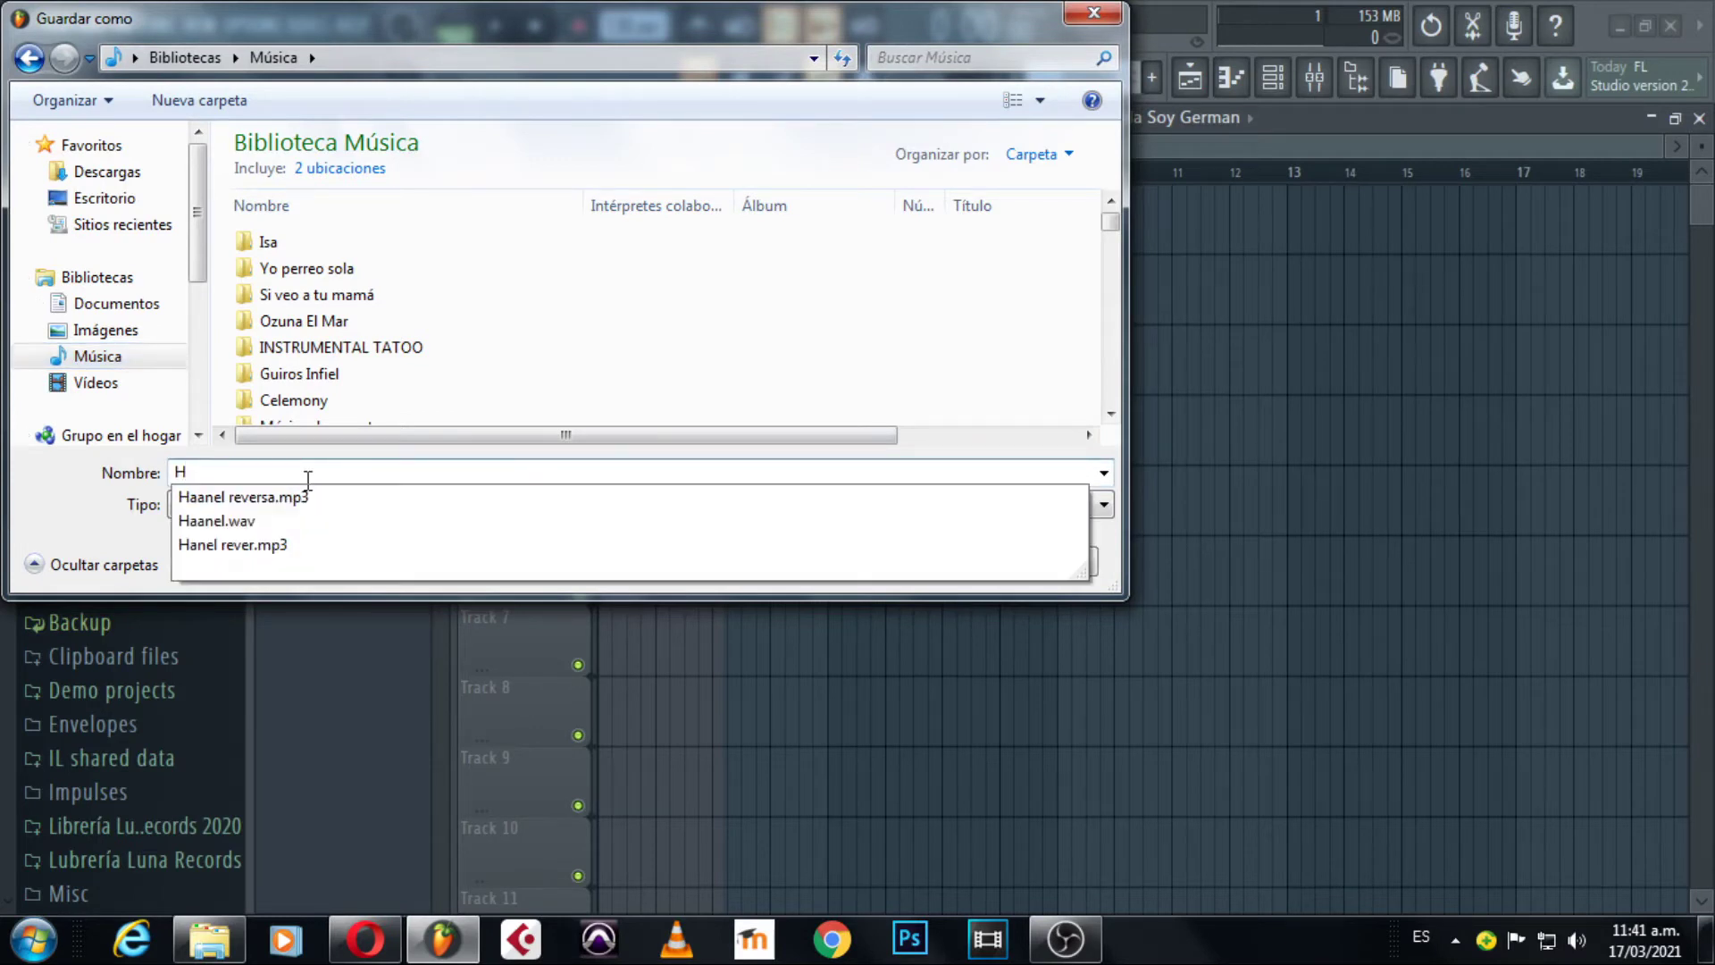
type("SG")
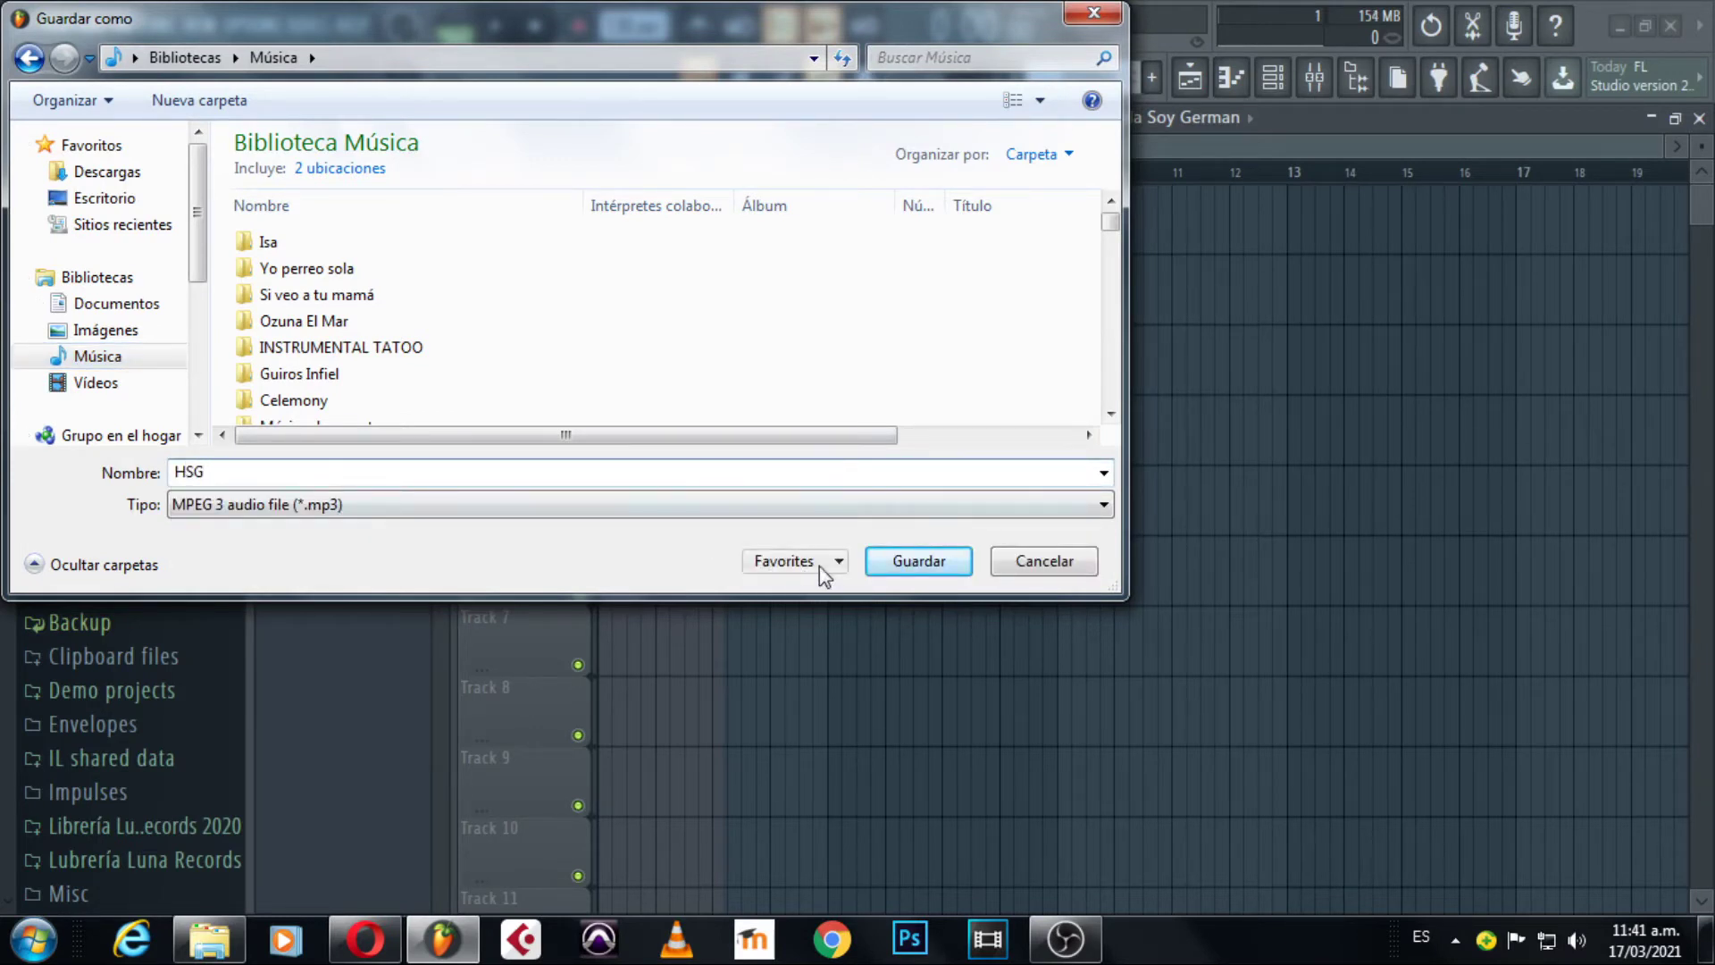
left_click(918, 561)
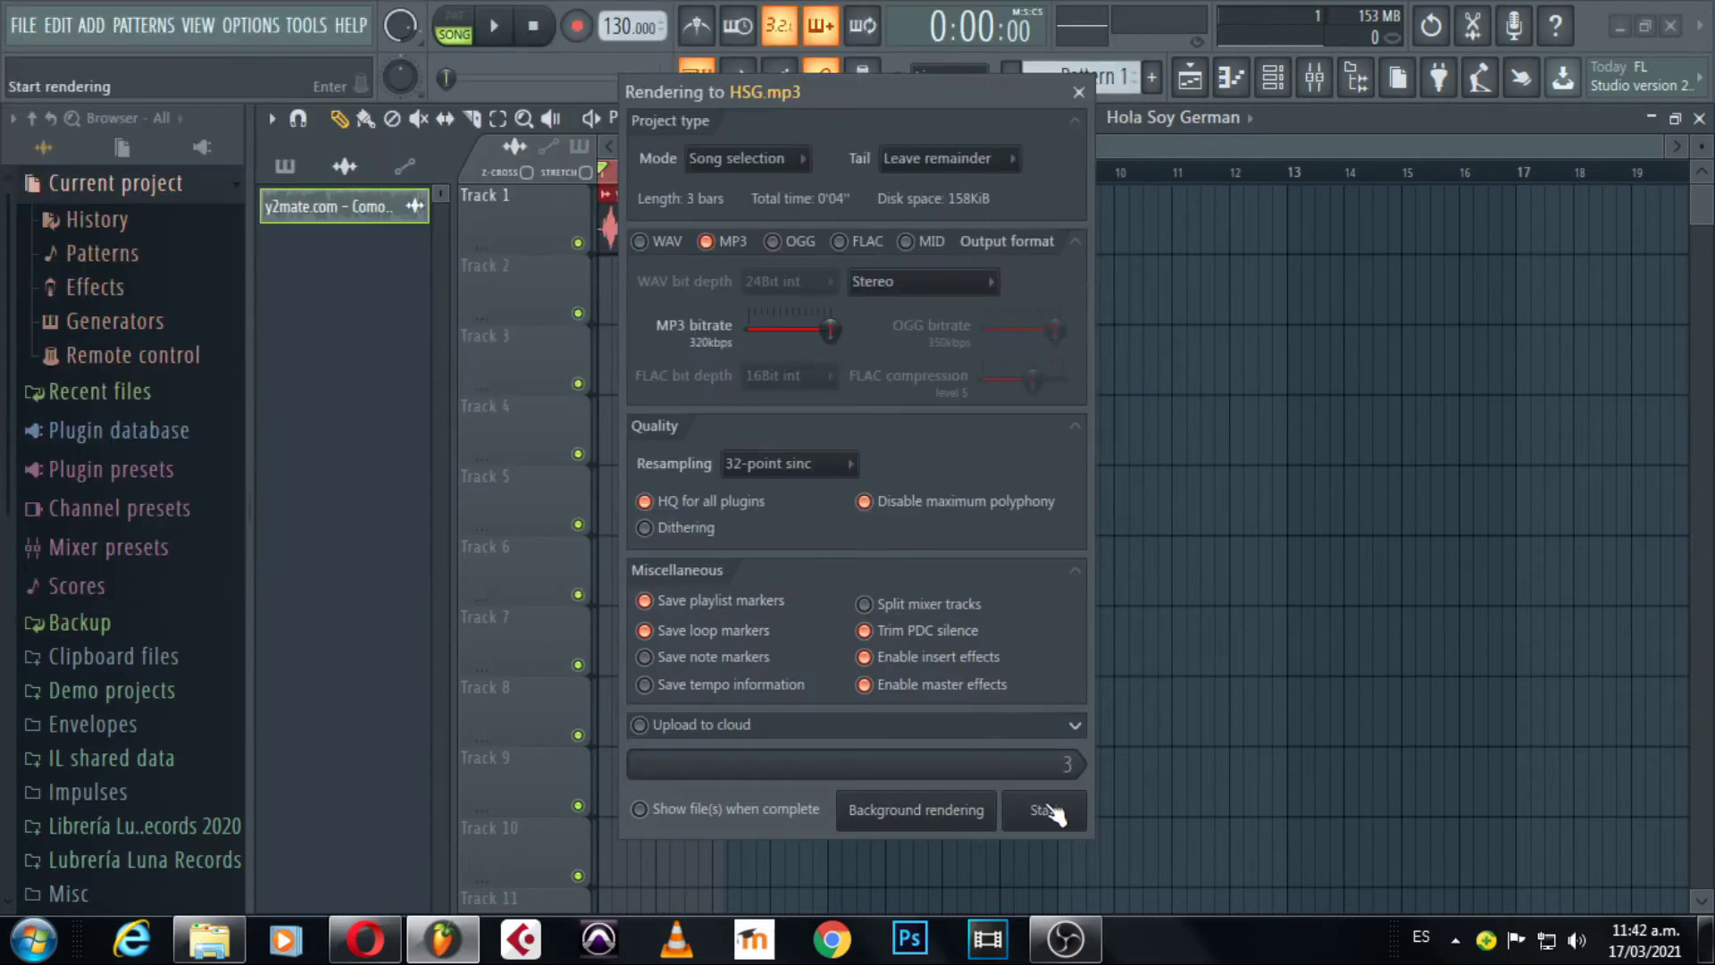
Switch to Windows Explorer, look through the Vídeos library and open the Música library to locate the exported HSG file.
left_click(187, 957)
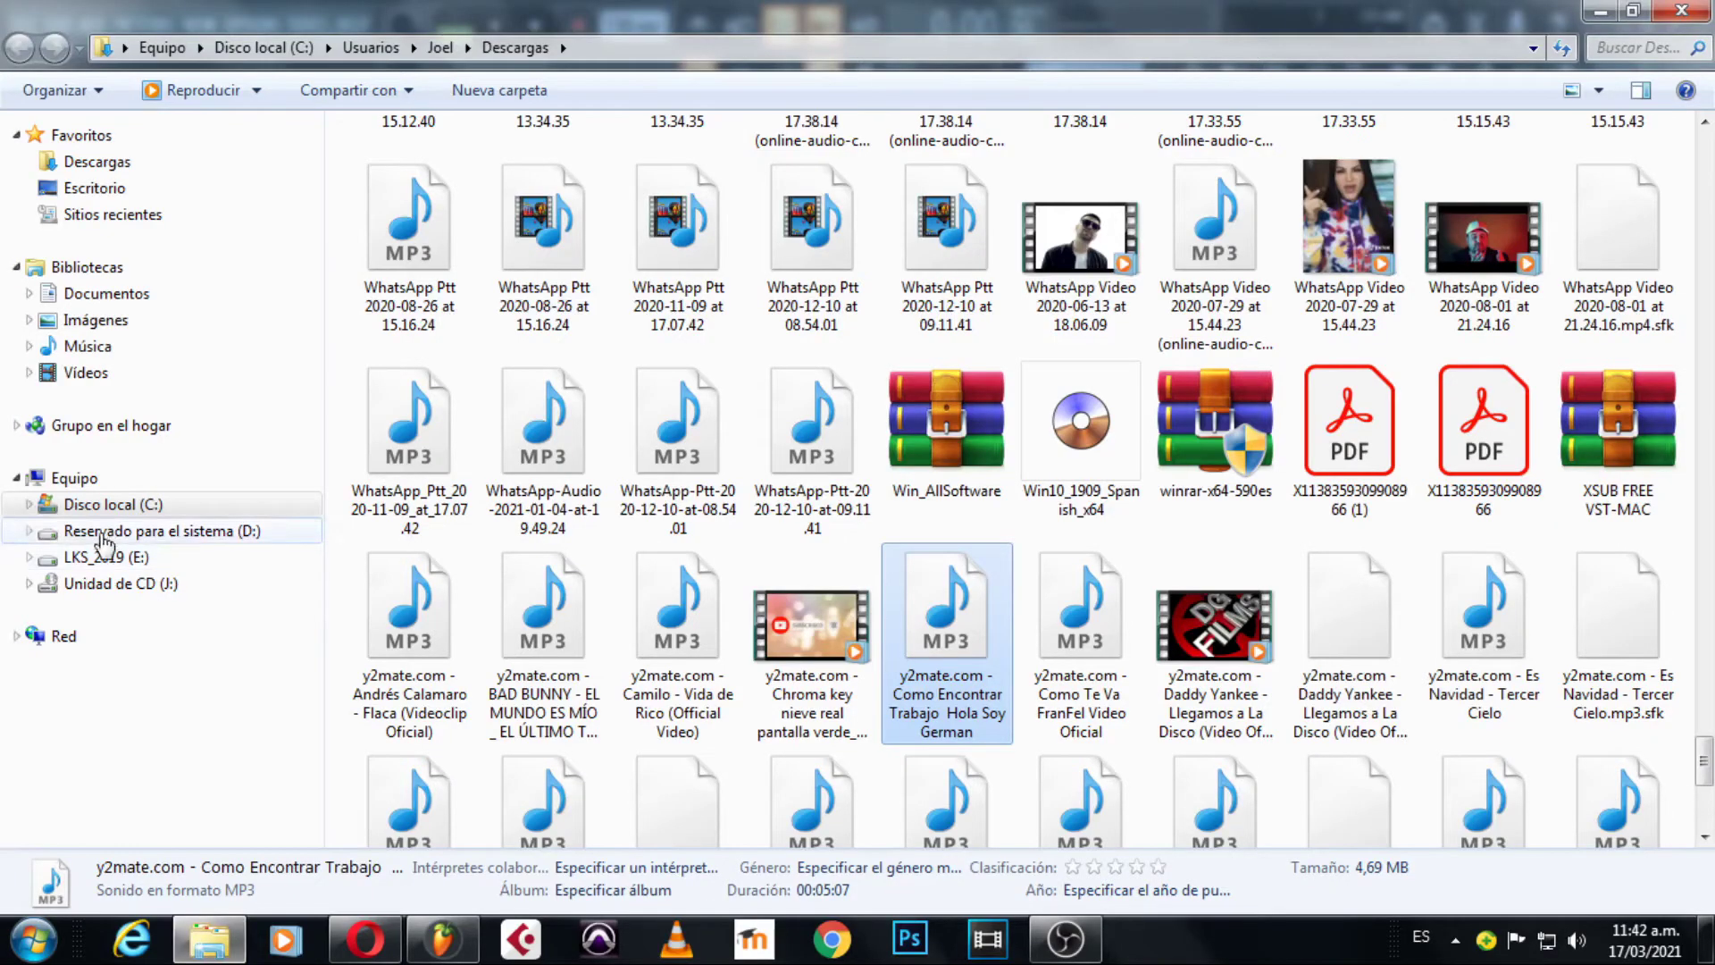
left_click(102, 375)
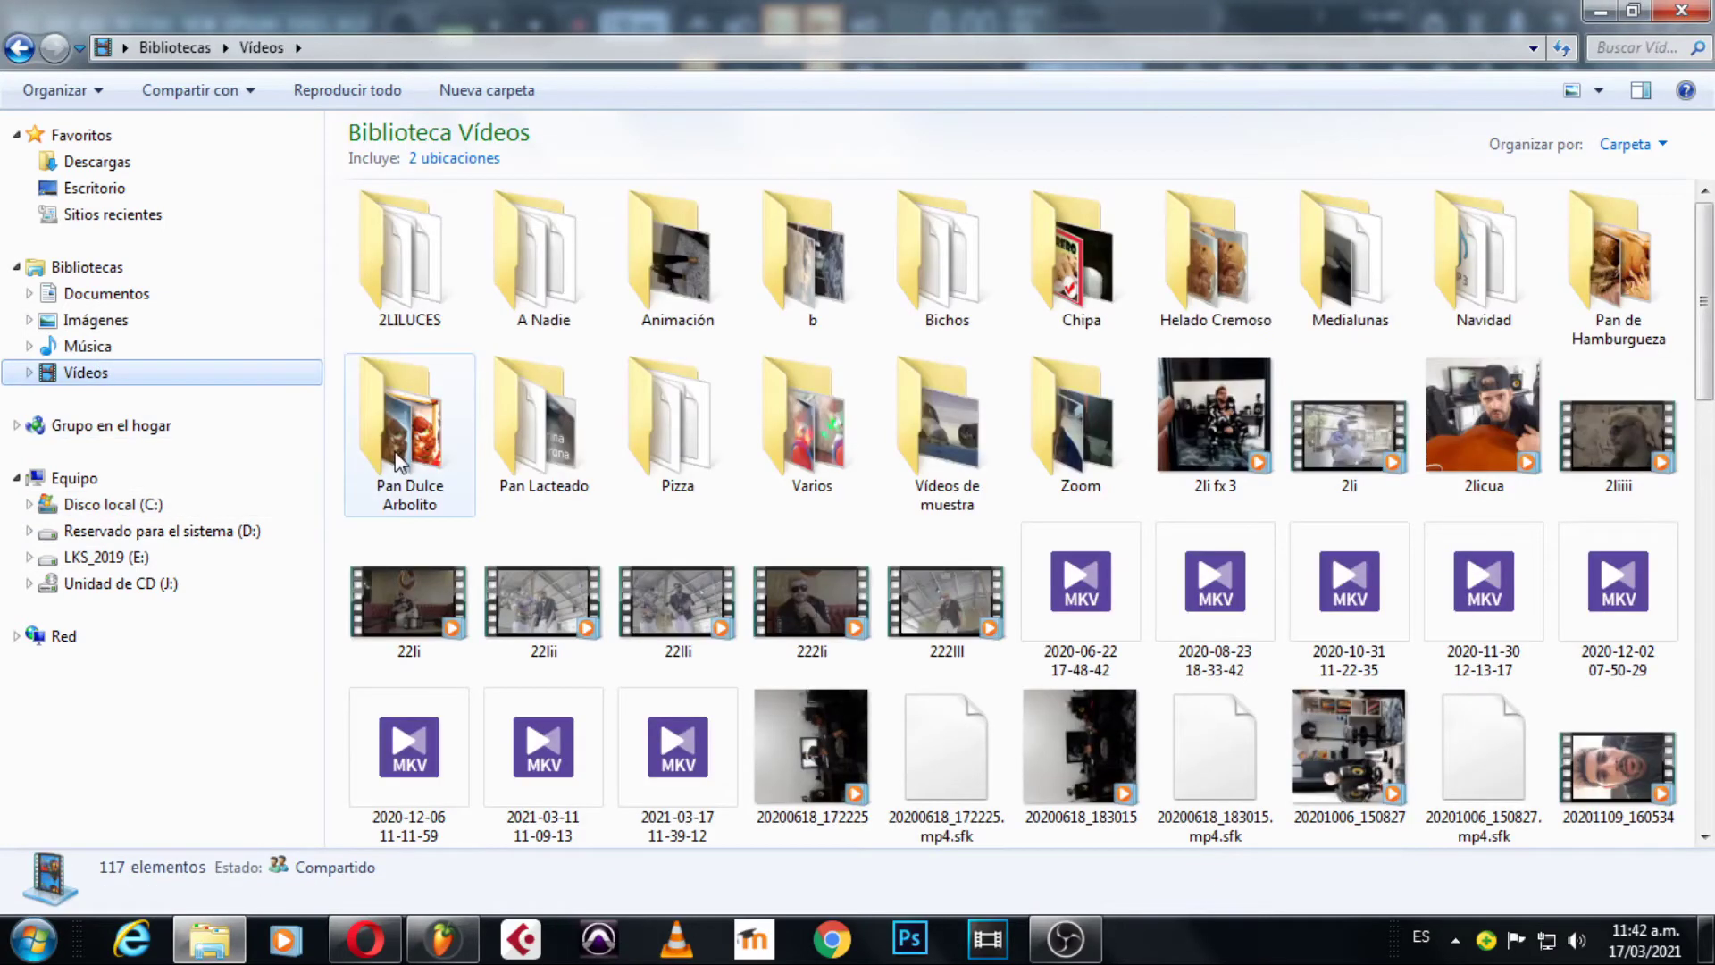
left_click(395, 457)
scroll(395, 452, "down", 10)
left_click(395, 452)
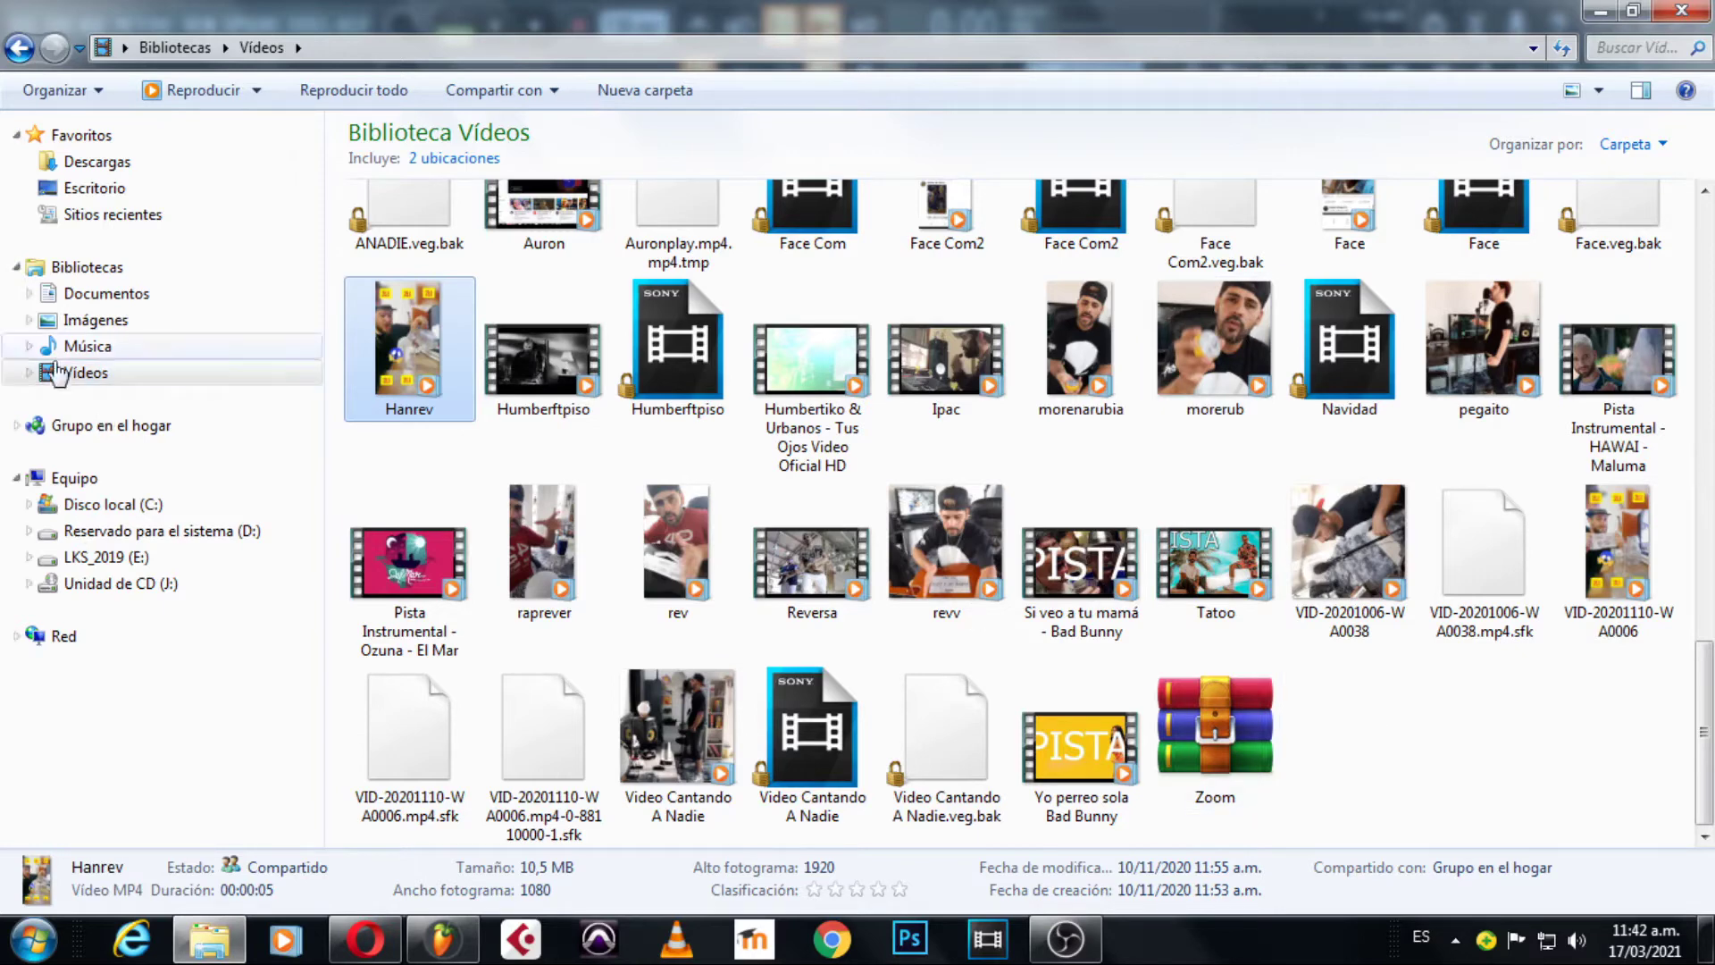
left_click(86, 346)
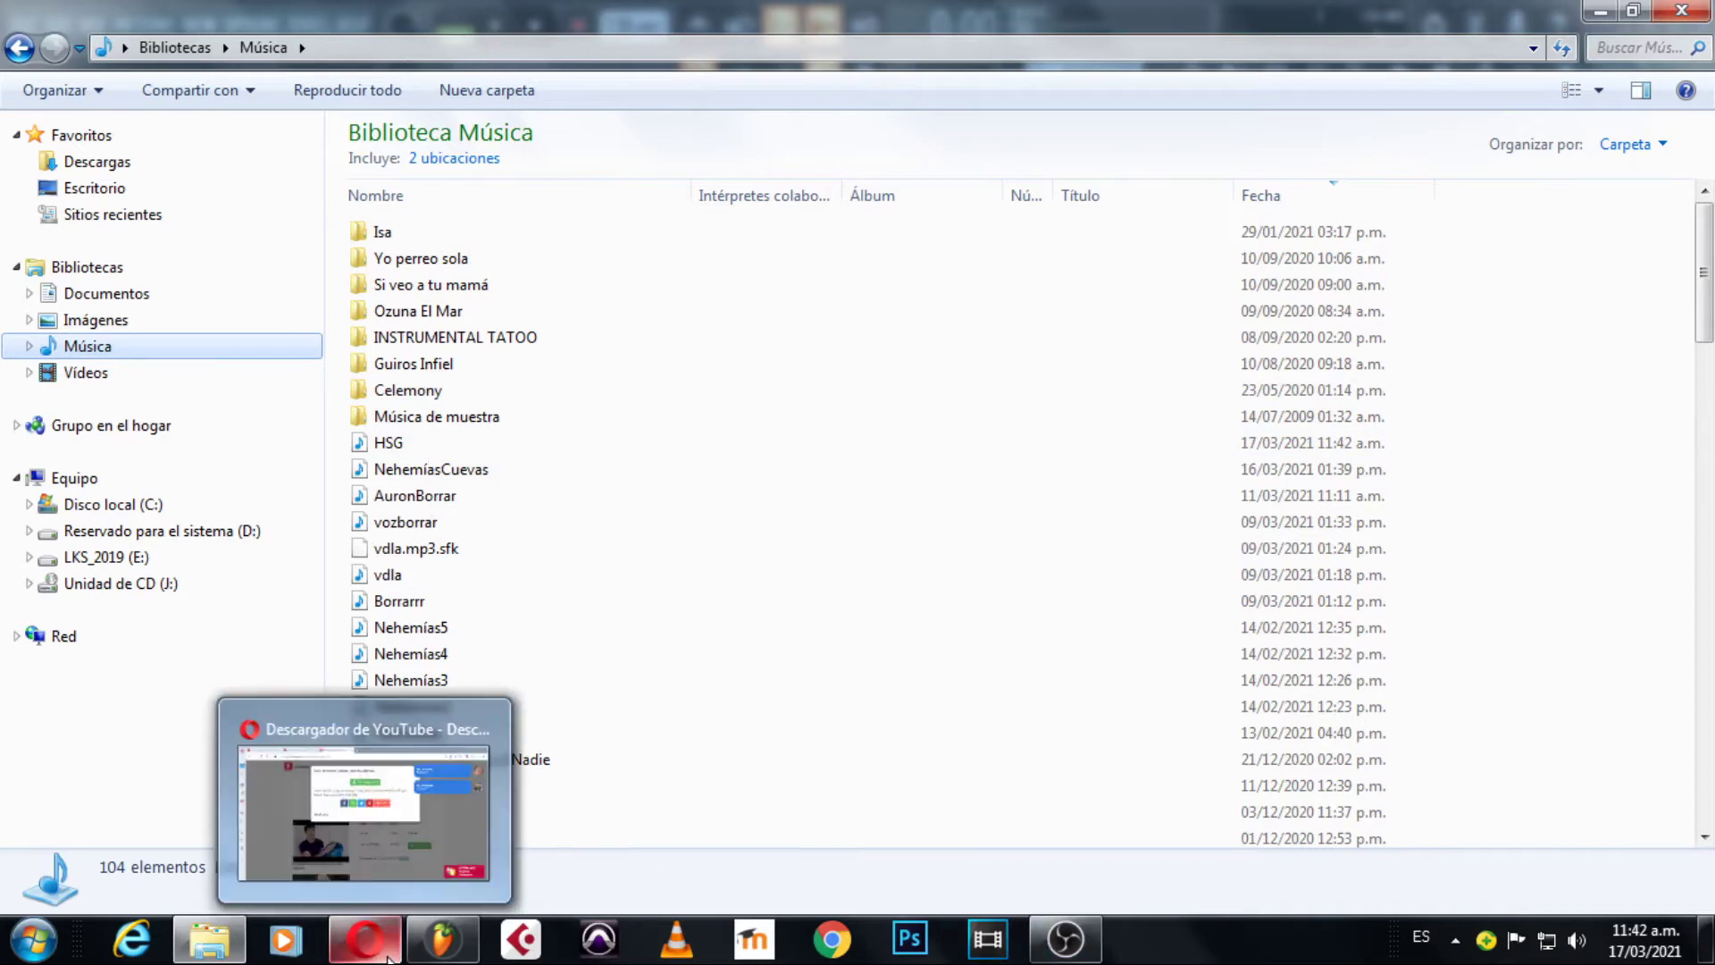
Switch to the Opera browser and search Google in a new tab for "convertir mp3 a midi online".
left_click(455, 840)
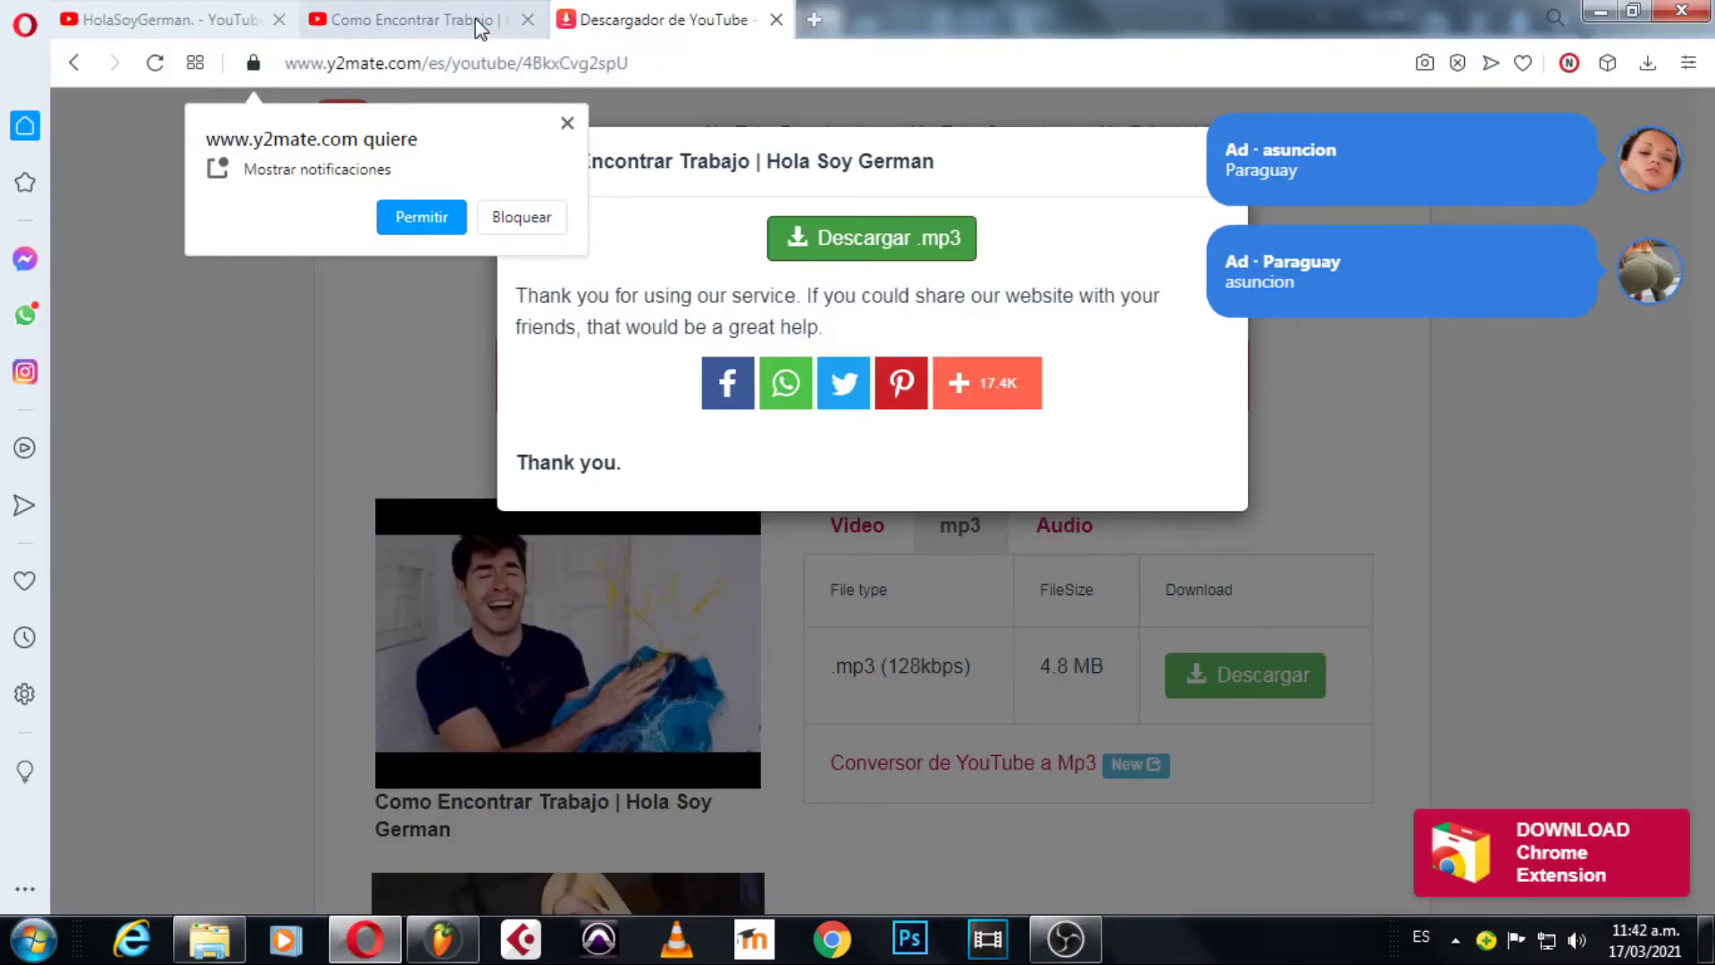
left_click(812, 20)
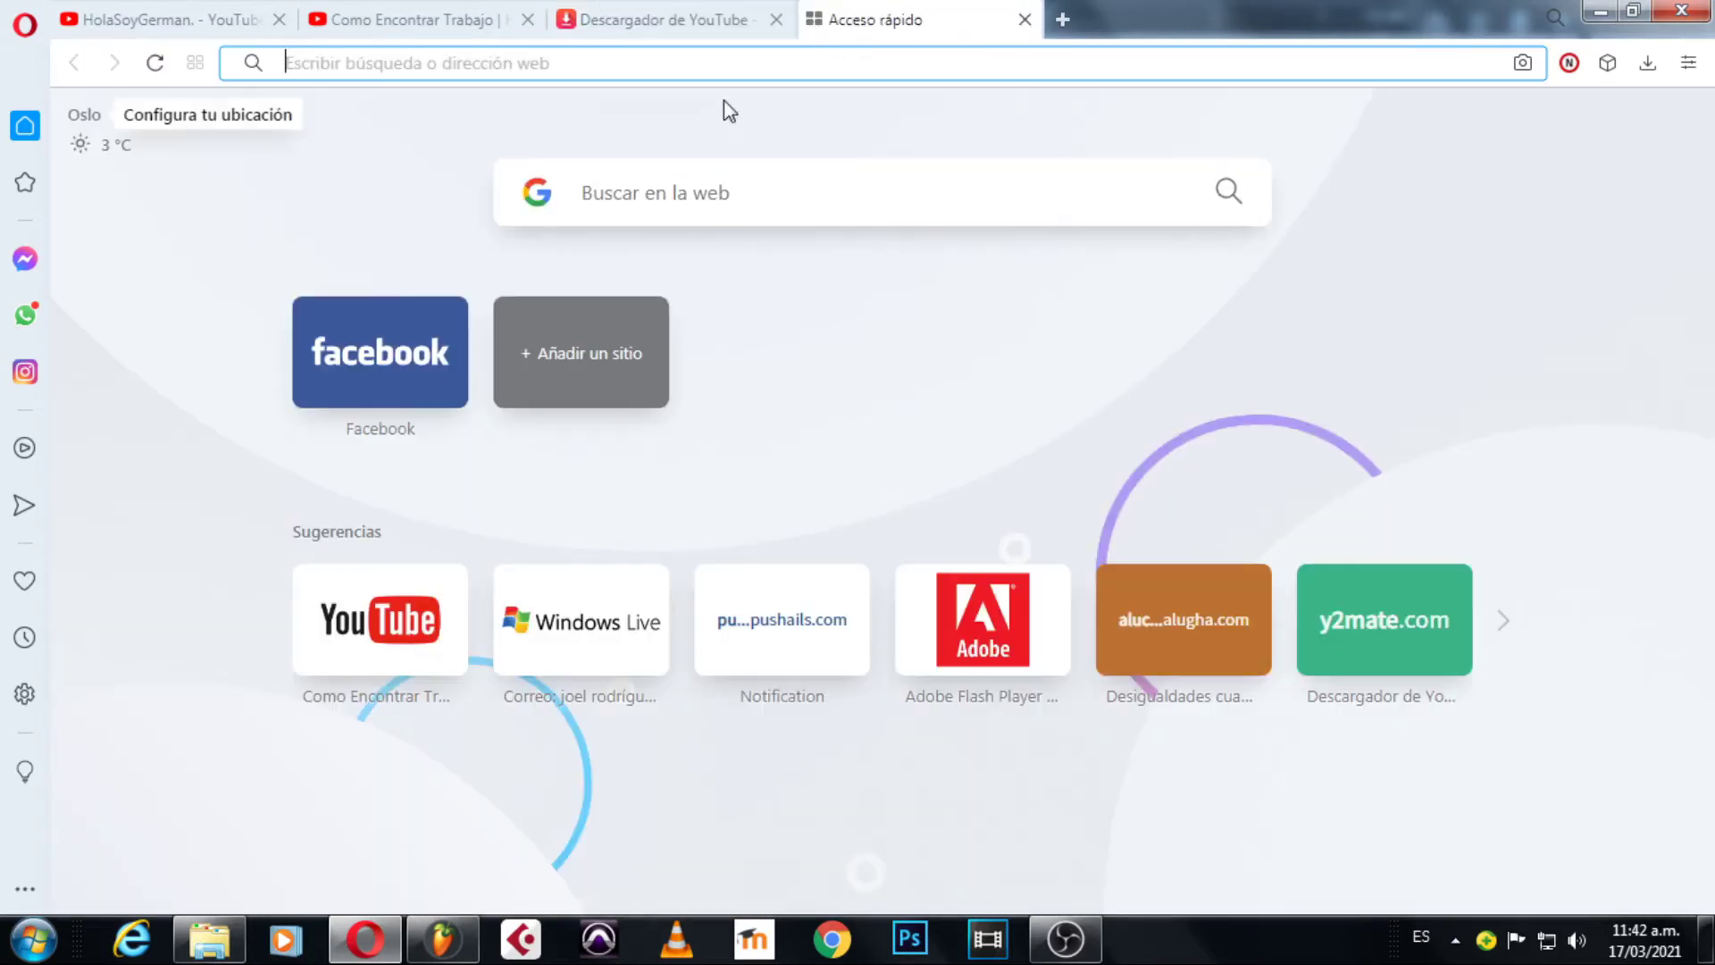
left_click(657, 183)
type("co")
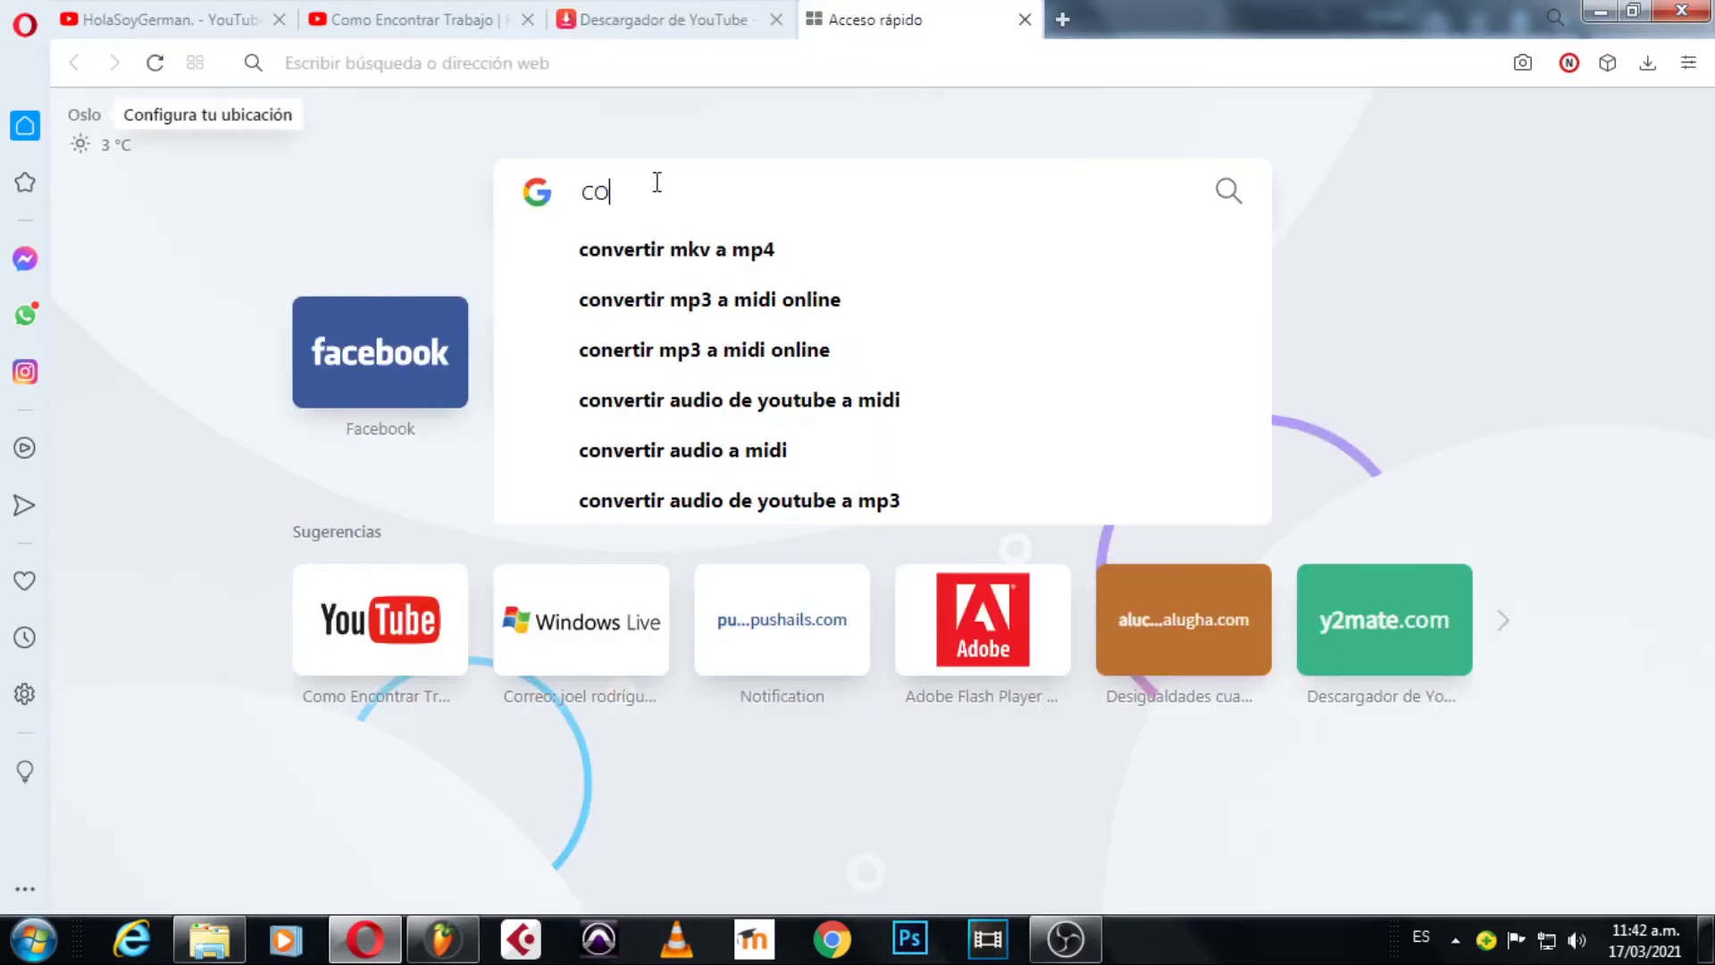
type("NVERTI")
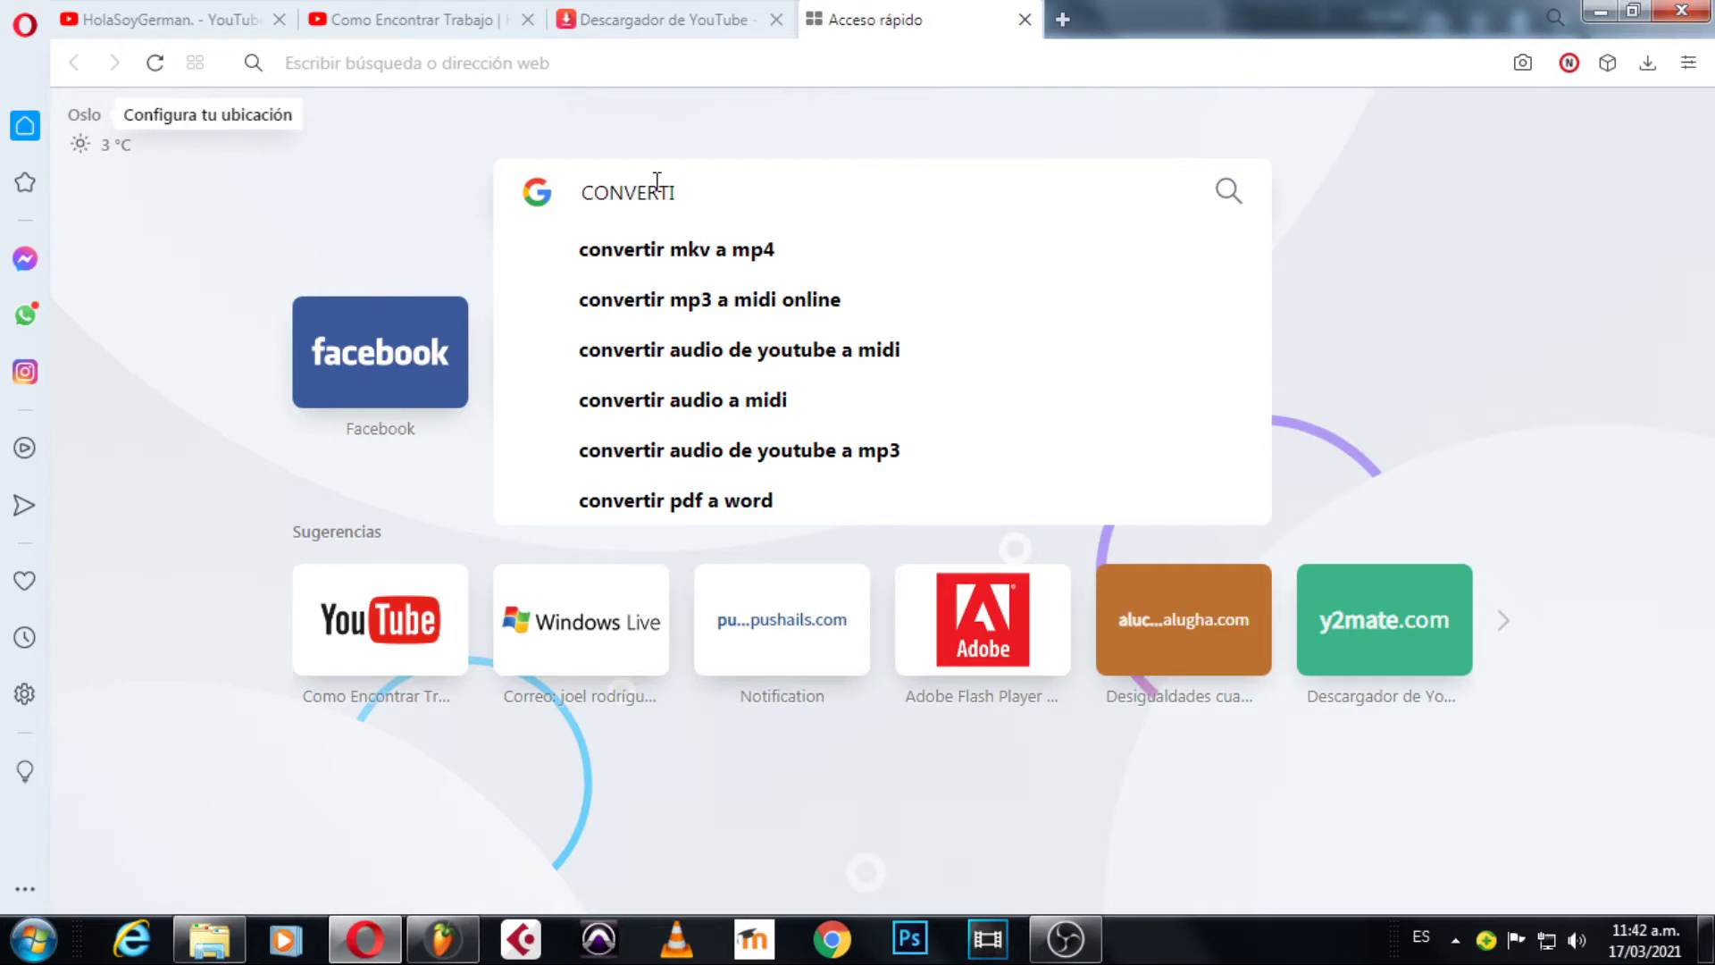
key("Down")
key("Down")
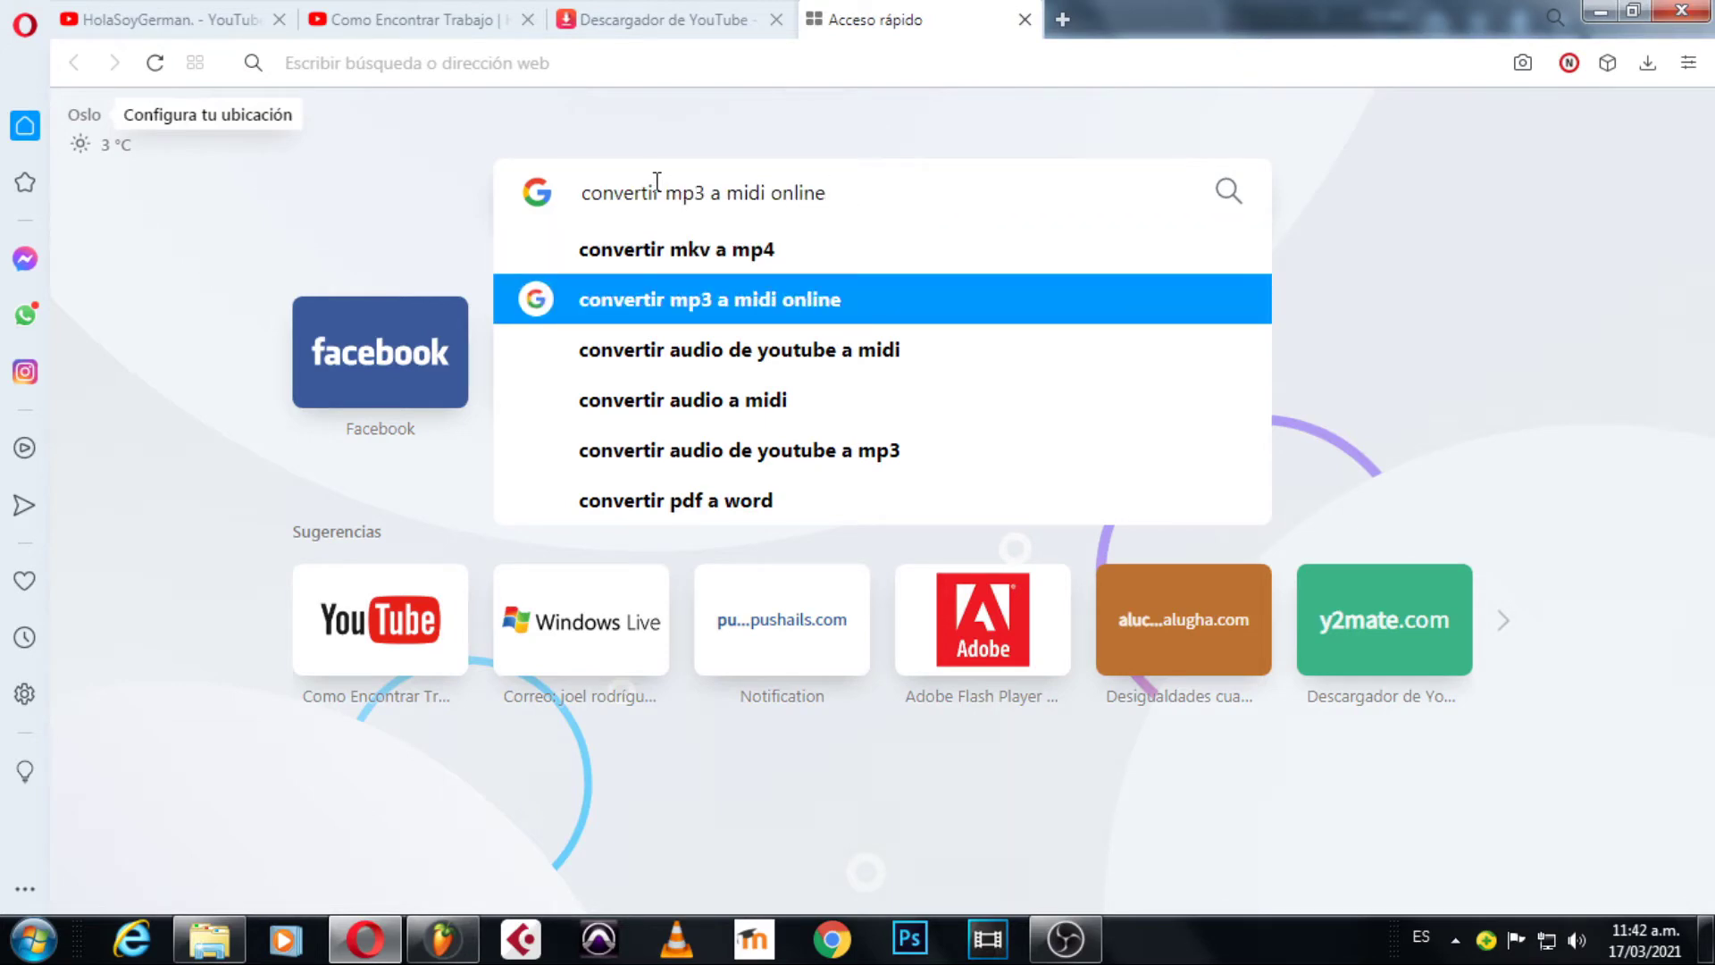
key("Return")
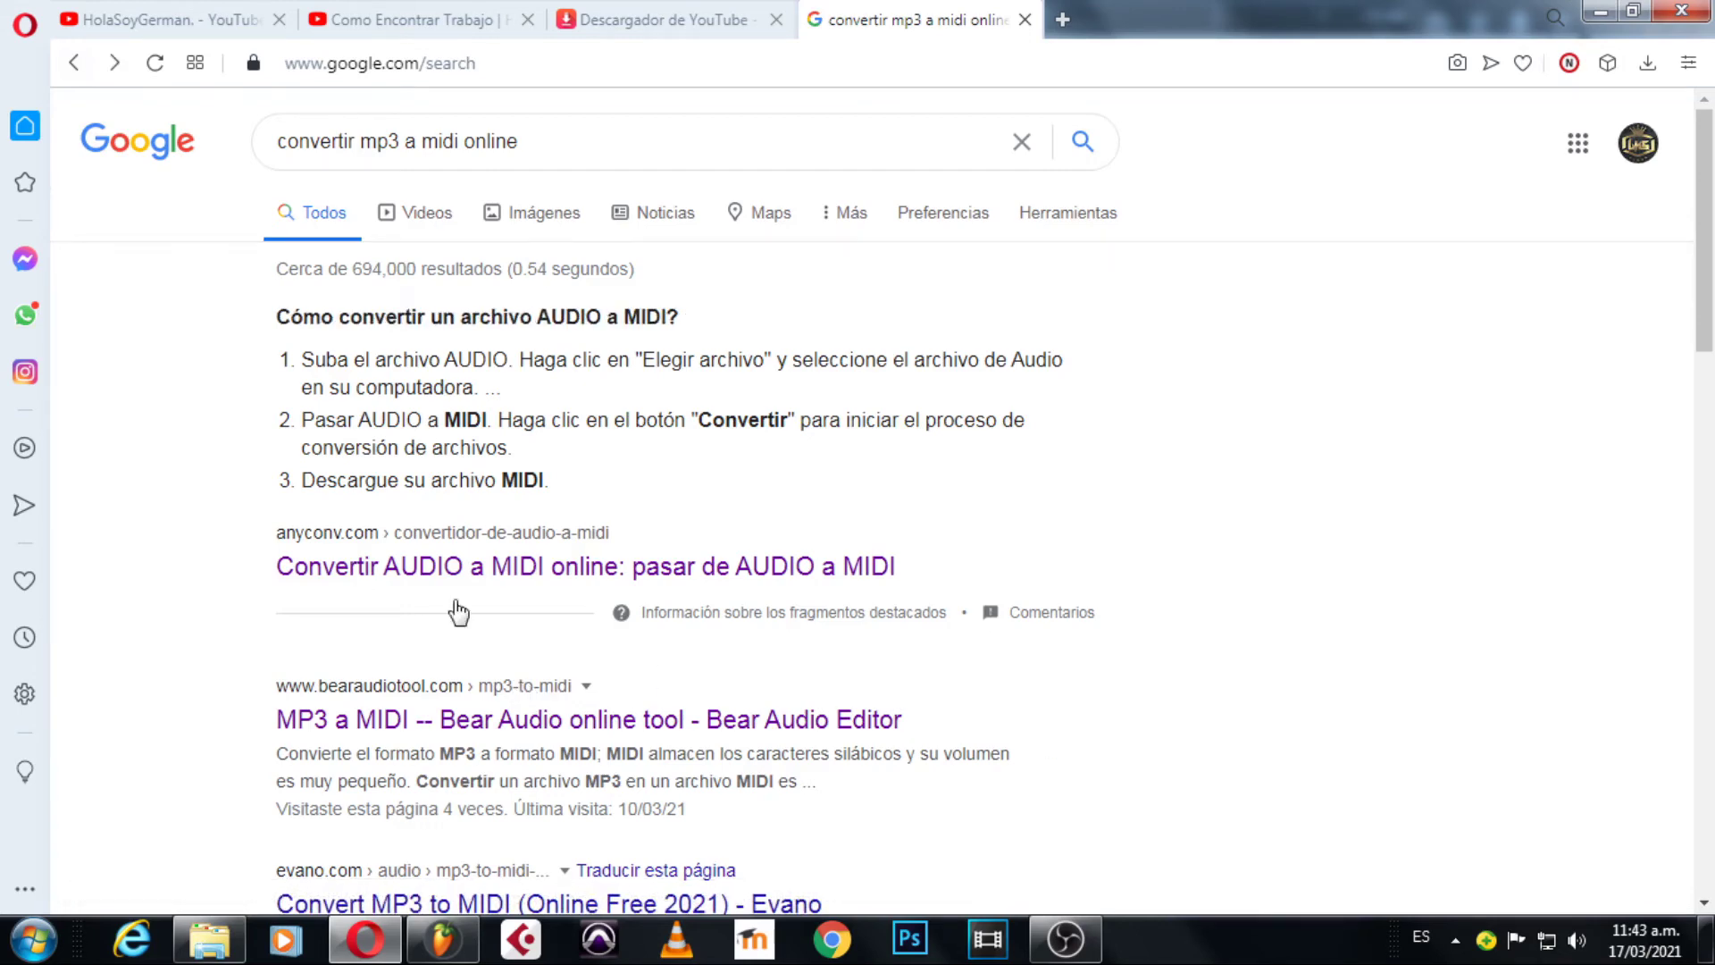
Open the Bear Audio MP3 to MIDI converter from the search results and upload HSG from the Música library in Windows Explorer.
left_click(533, 733)
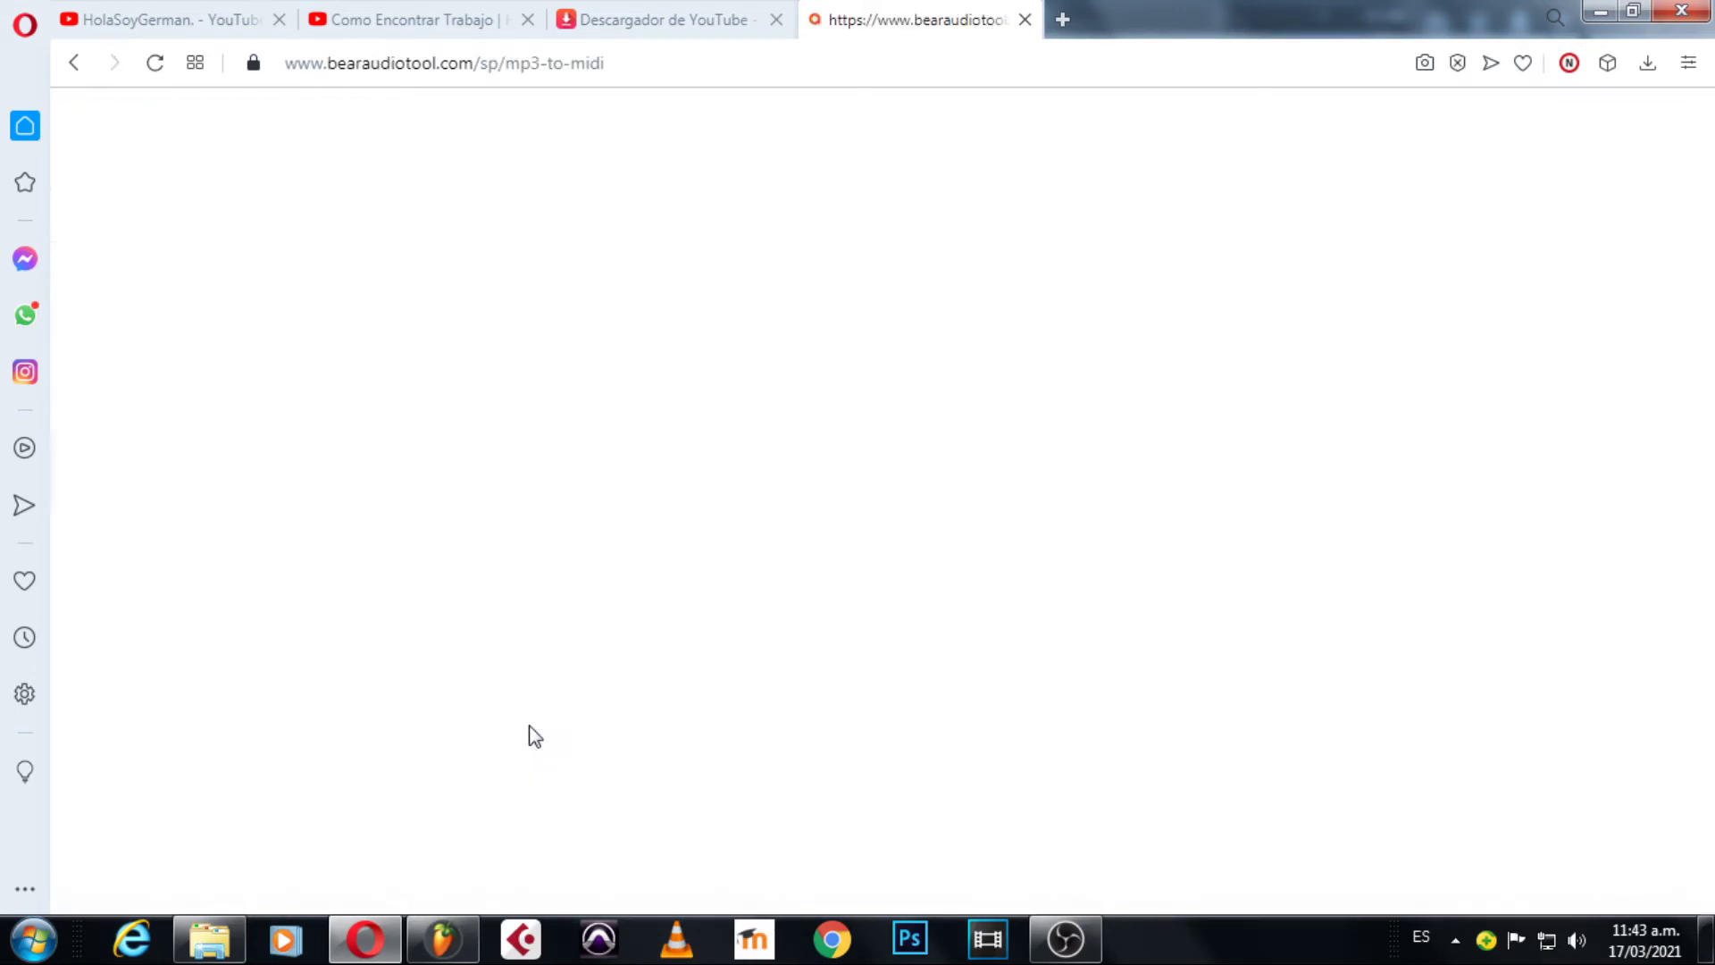
scroll(732, 531, "down", 5)
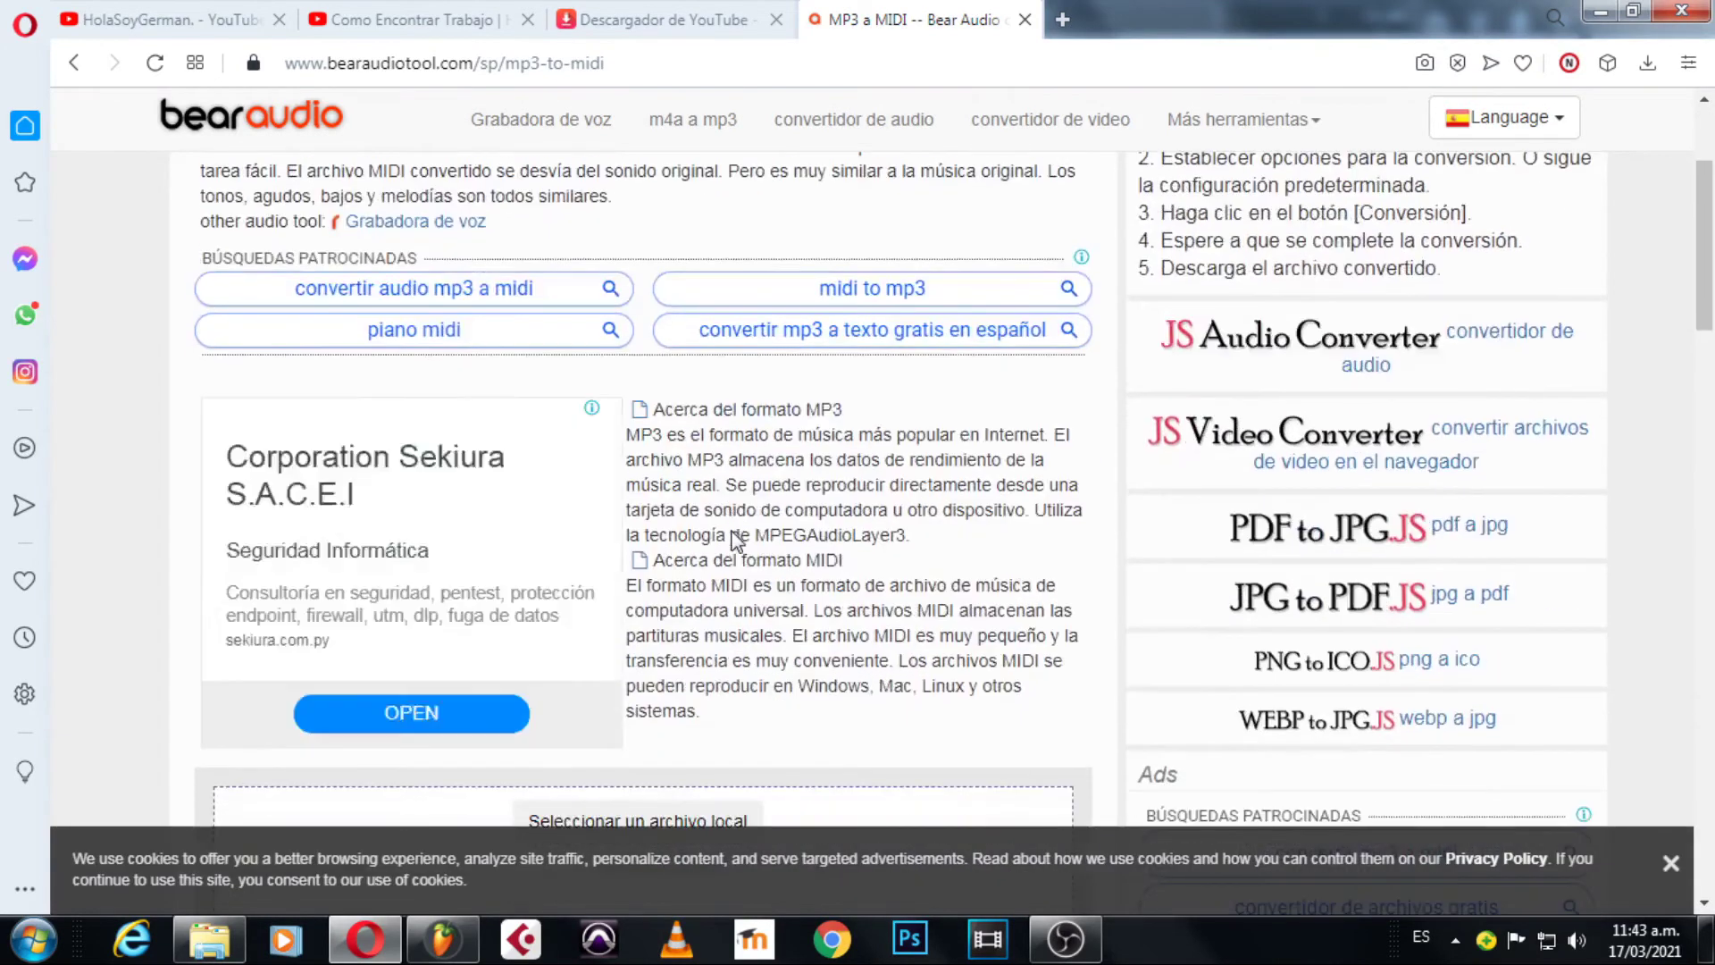
scroll(734, 529, "down", 2)
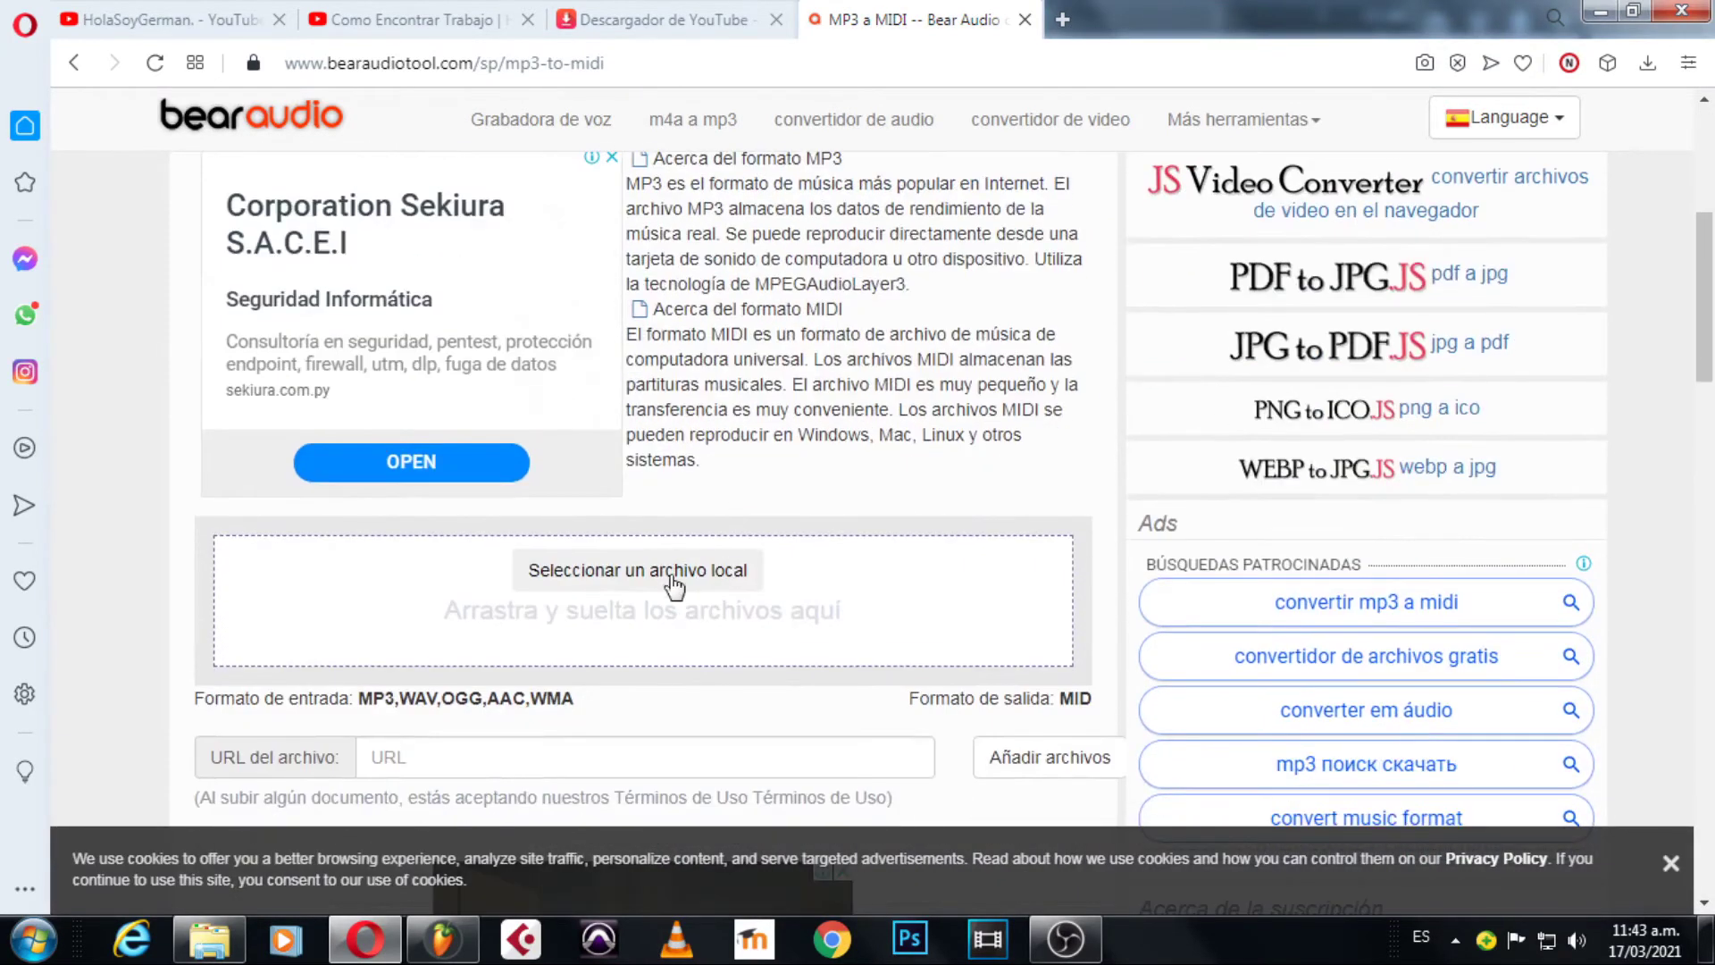
left_click(214, 943)
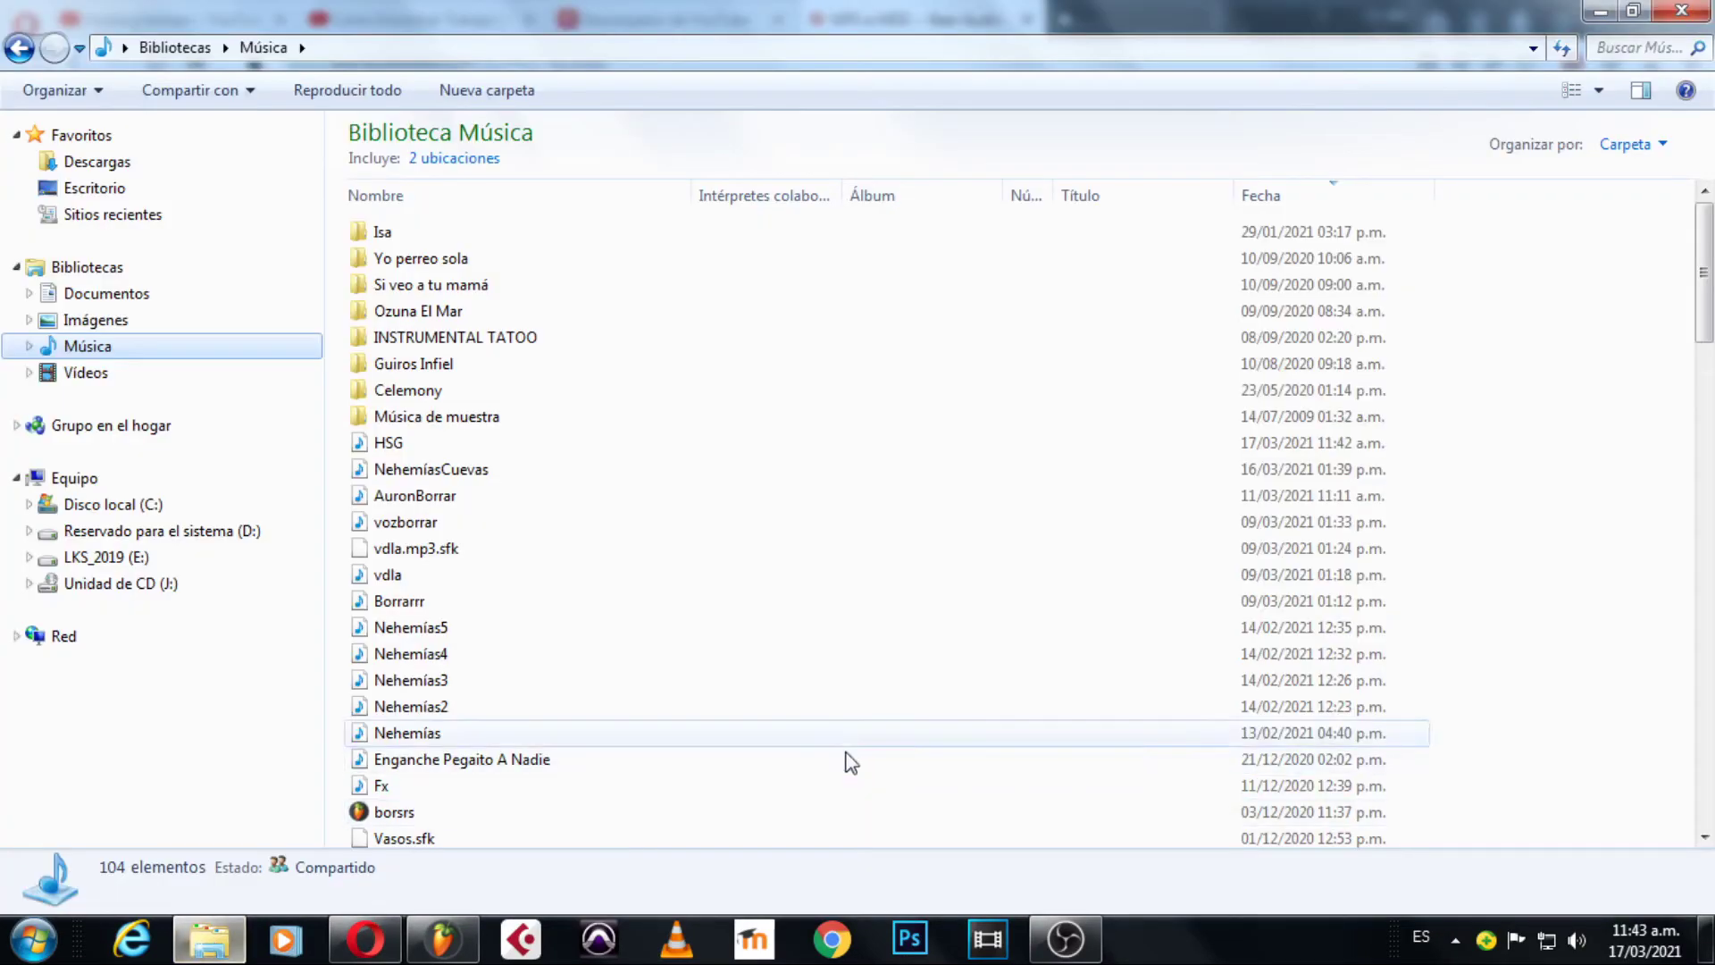
left_click_drag(333, 36, 1127, 84)
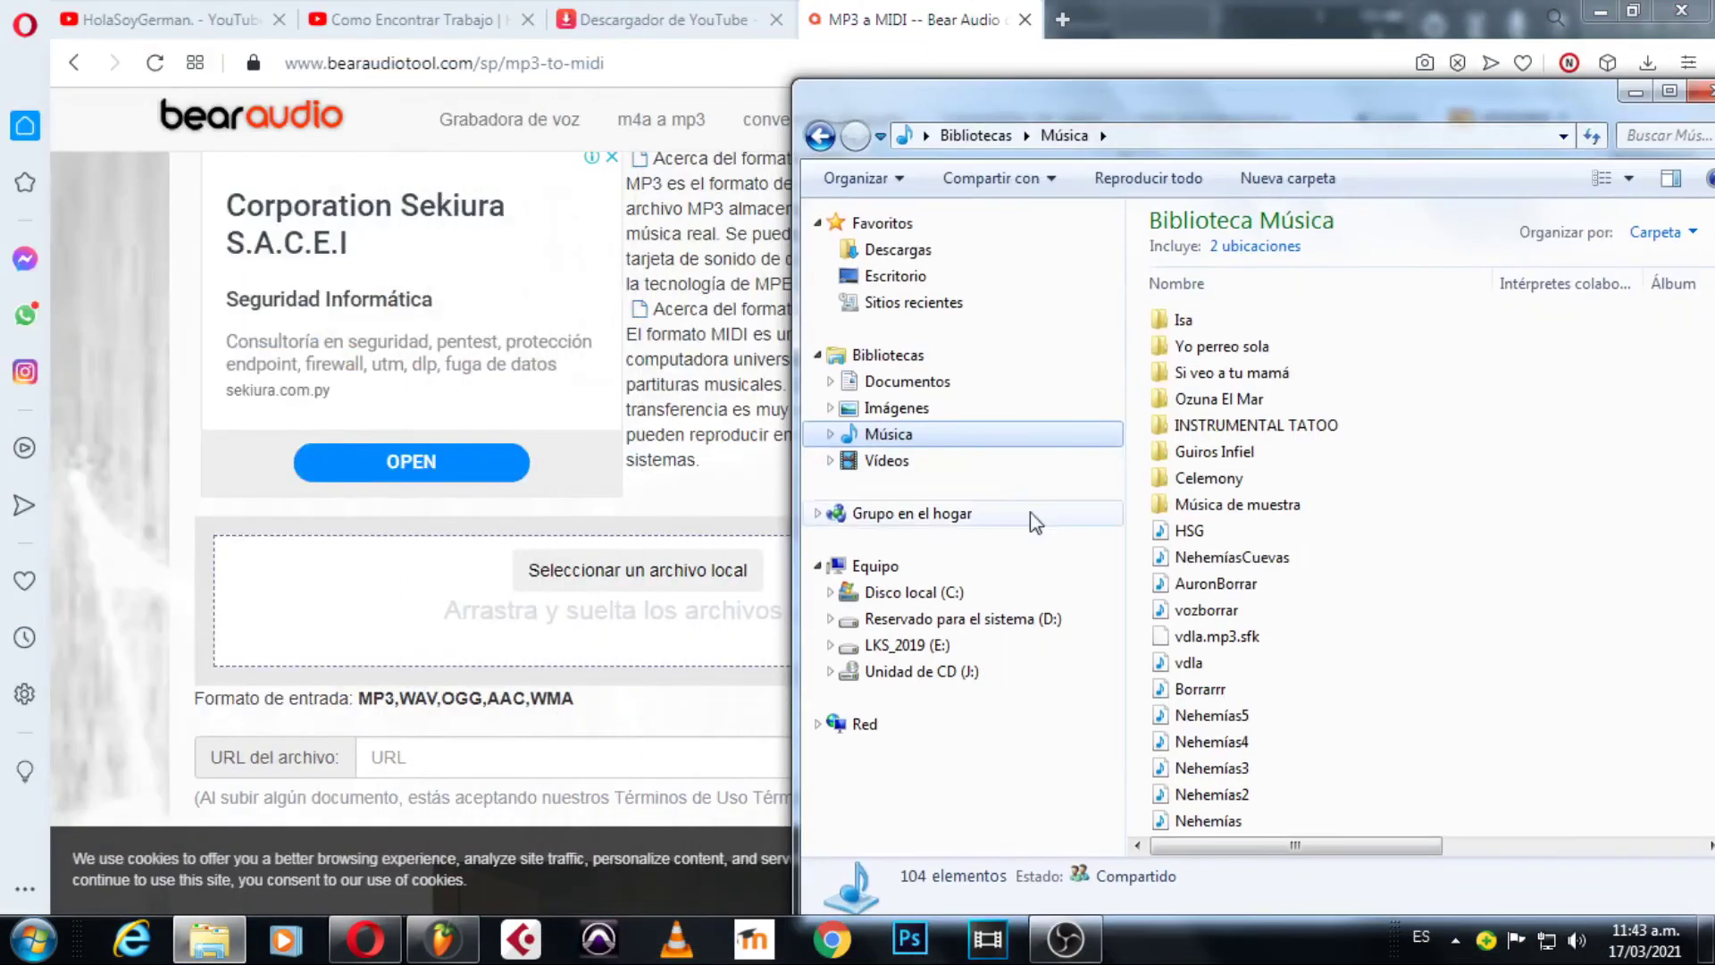
left_click_drag(1188, 530, 686, 616)
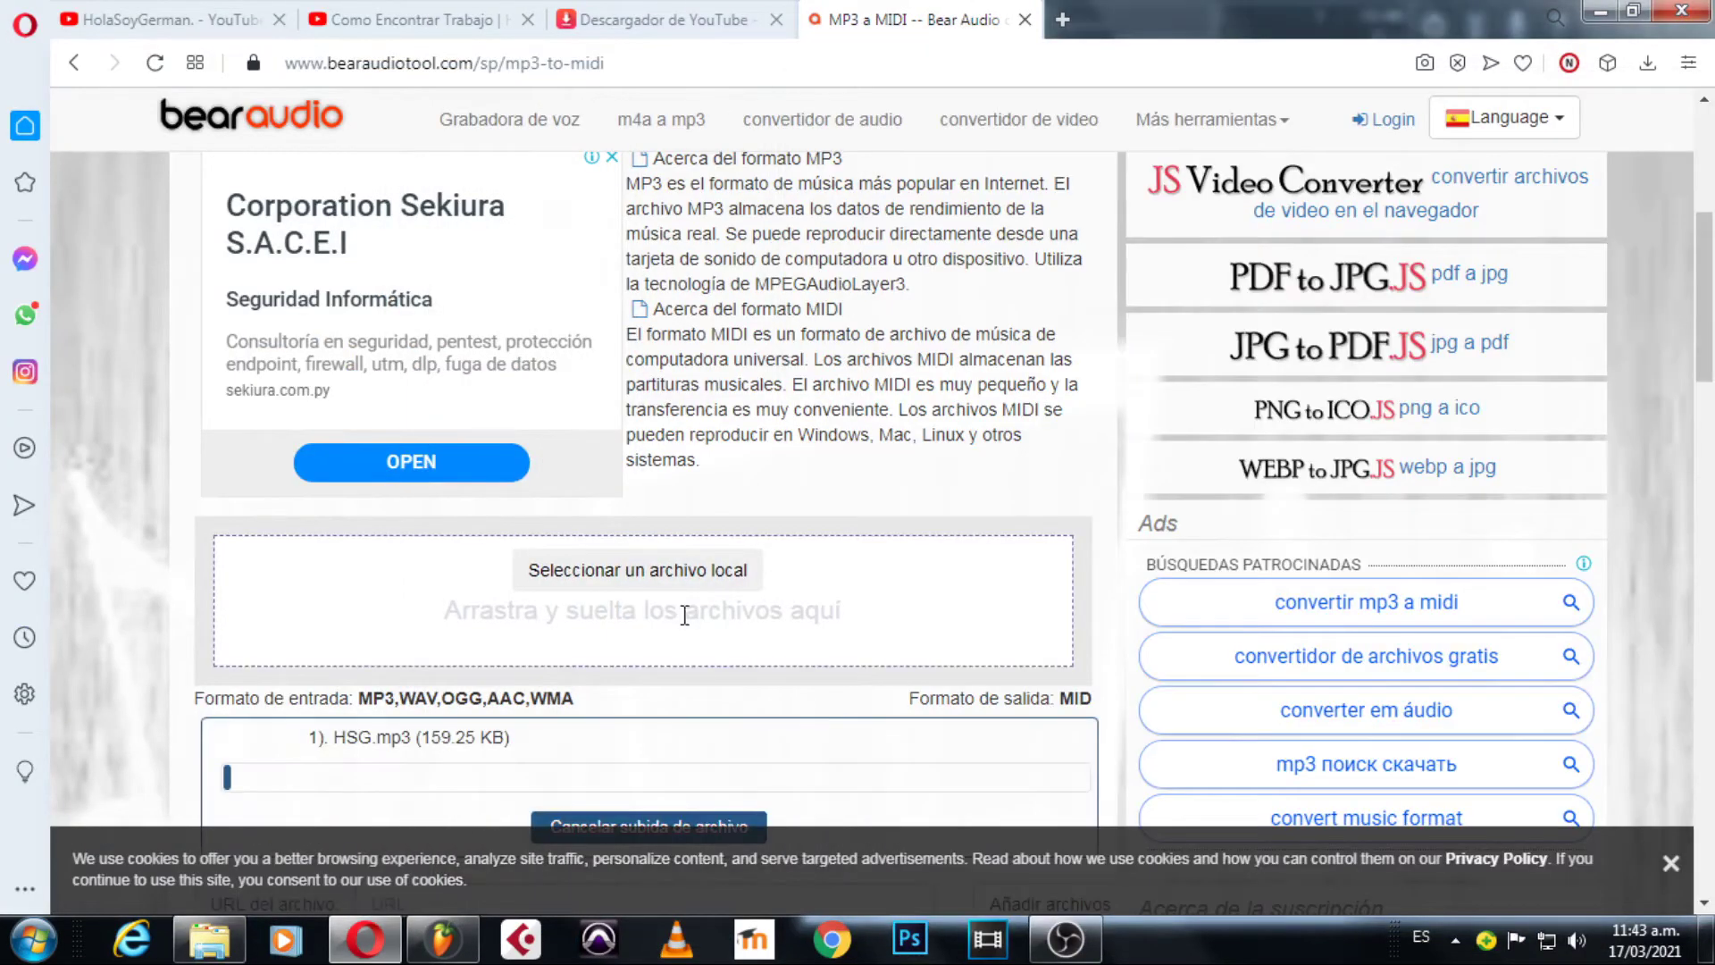
Convert the uploaded HSG.mp3 to MIDI and download the resulting HSG.mp3.mid file.
scroll(821, 709, "down", 5)
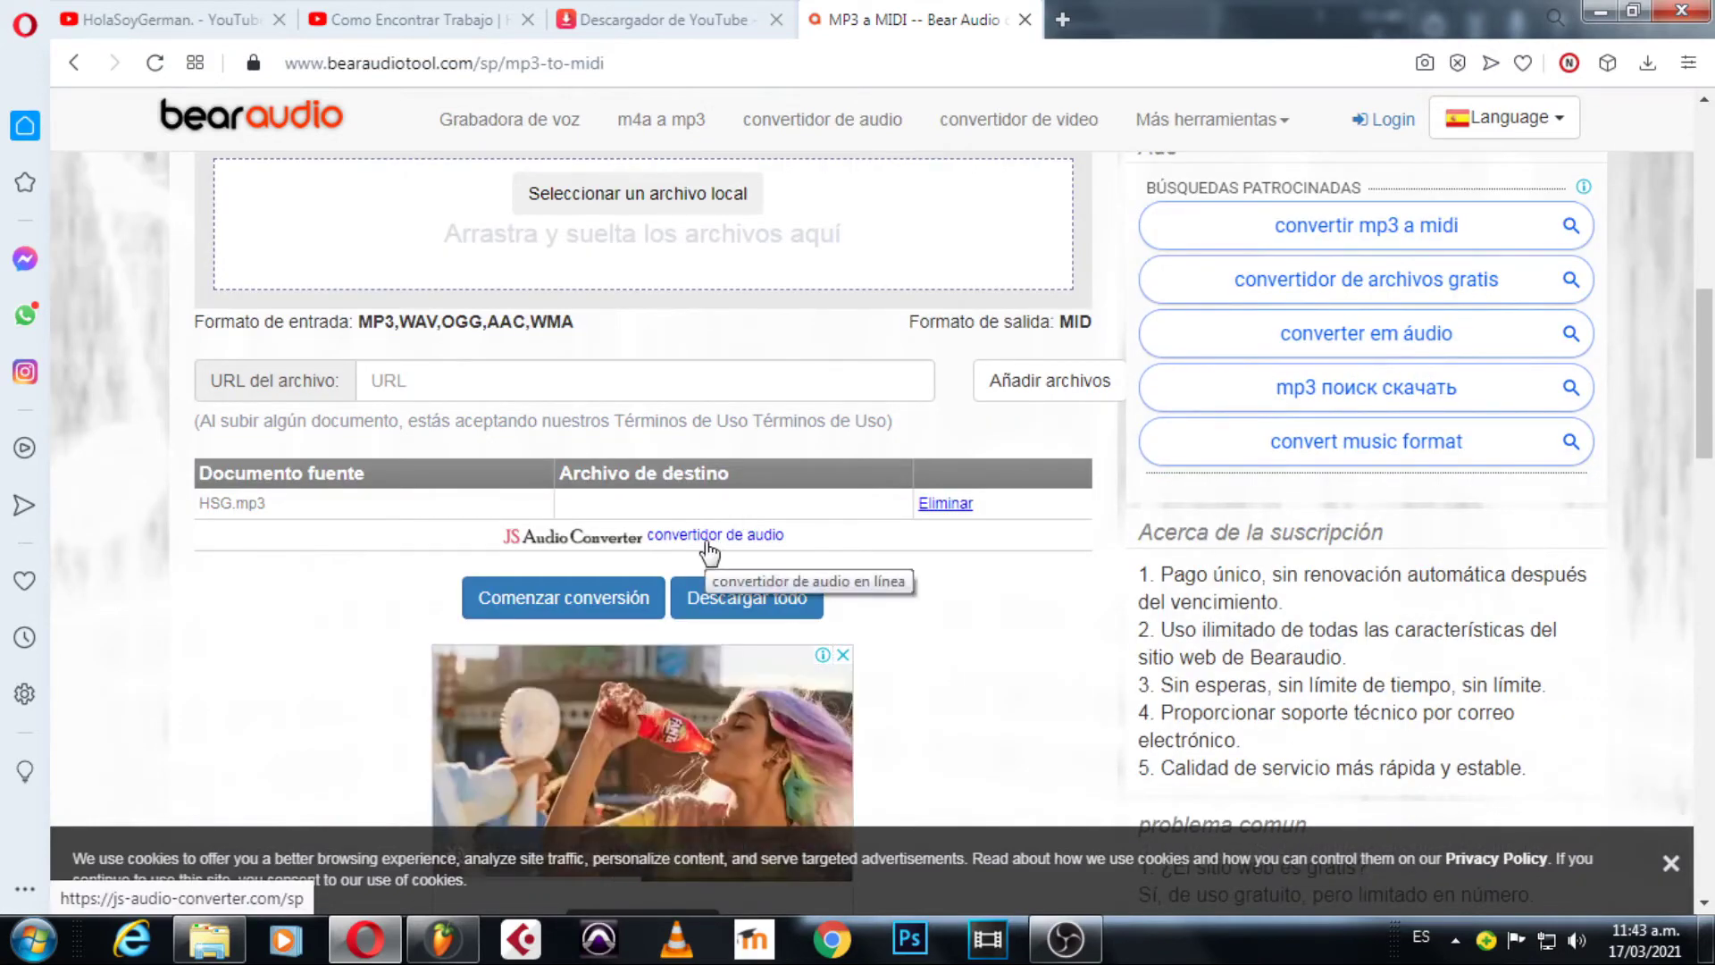
left_click(603, 607)
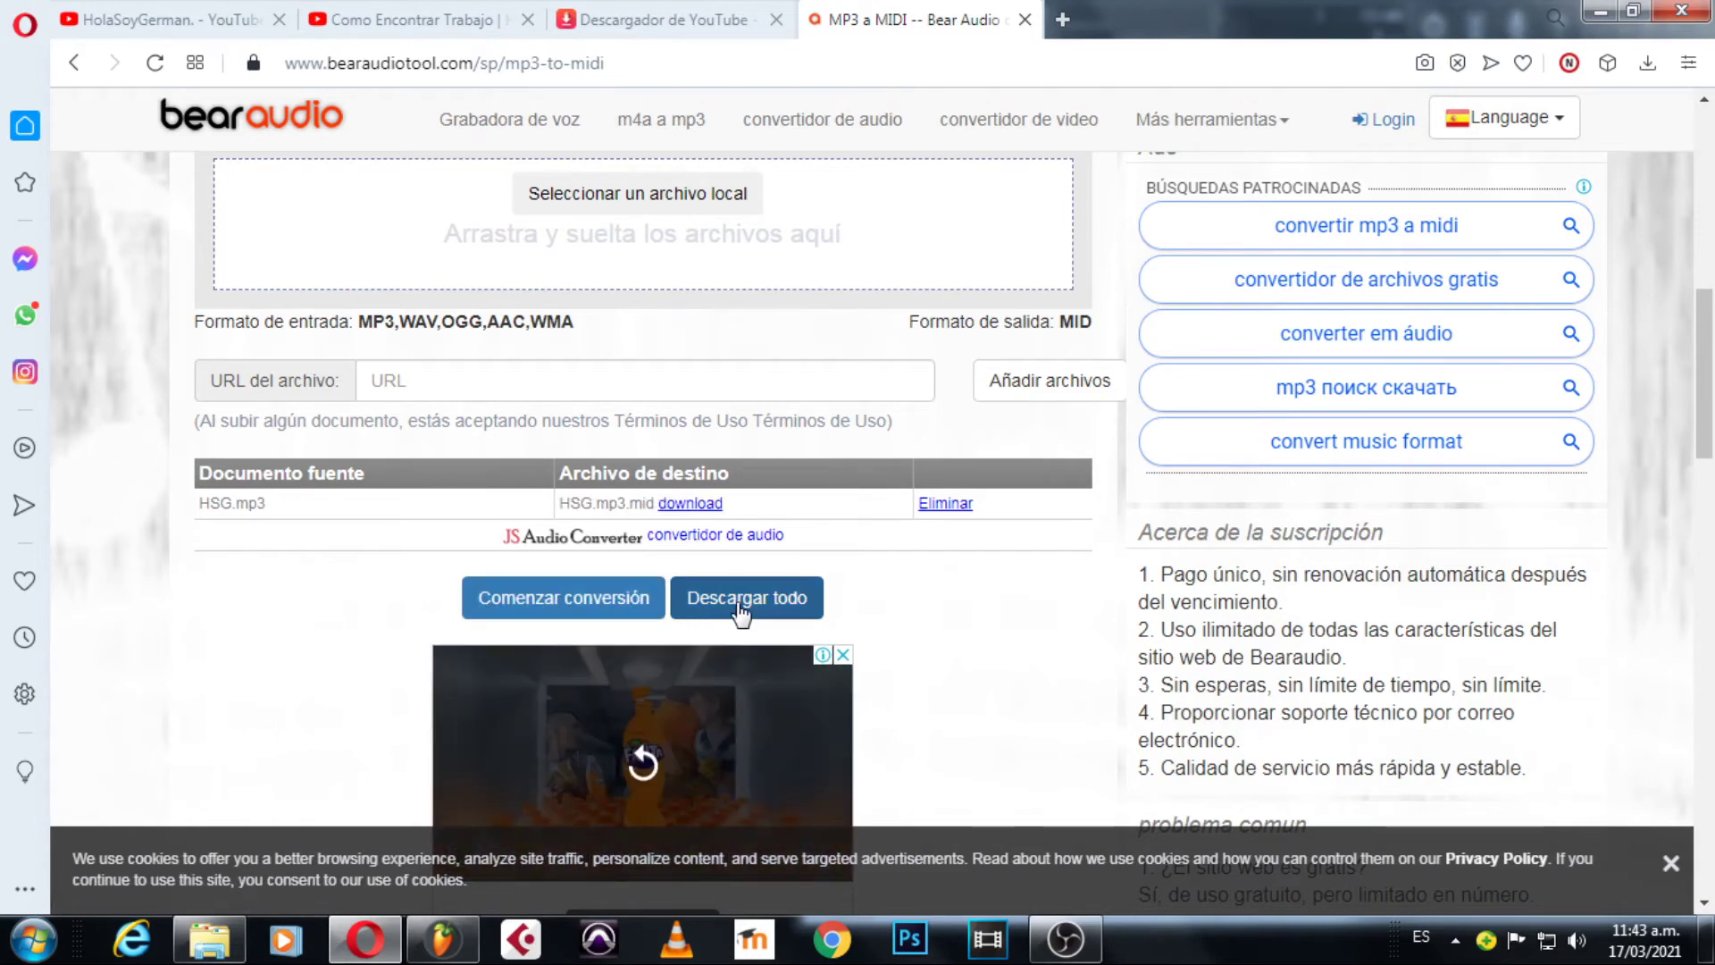
left_click(684, 502)
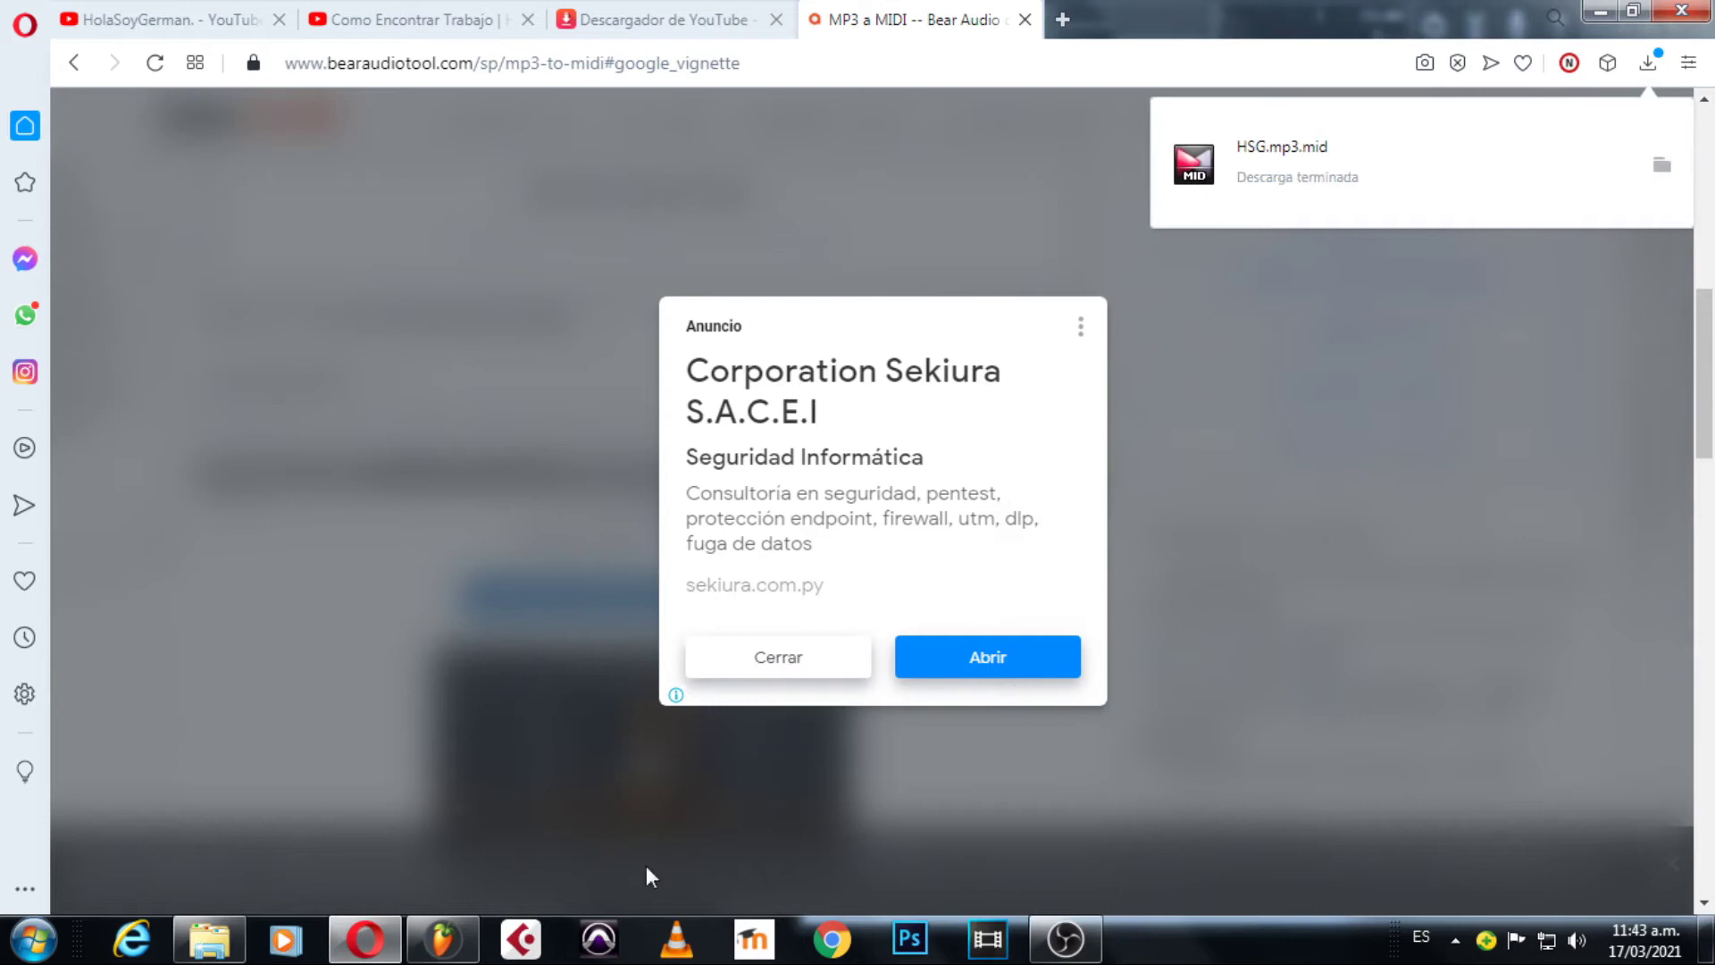
Switch to FL Studio and close the program with the current voice sample project.
left_click(464, 945)
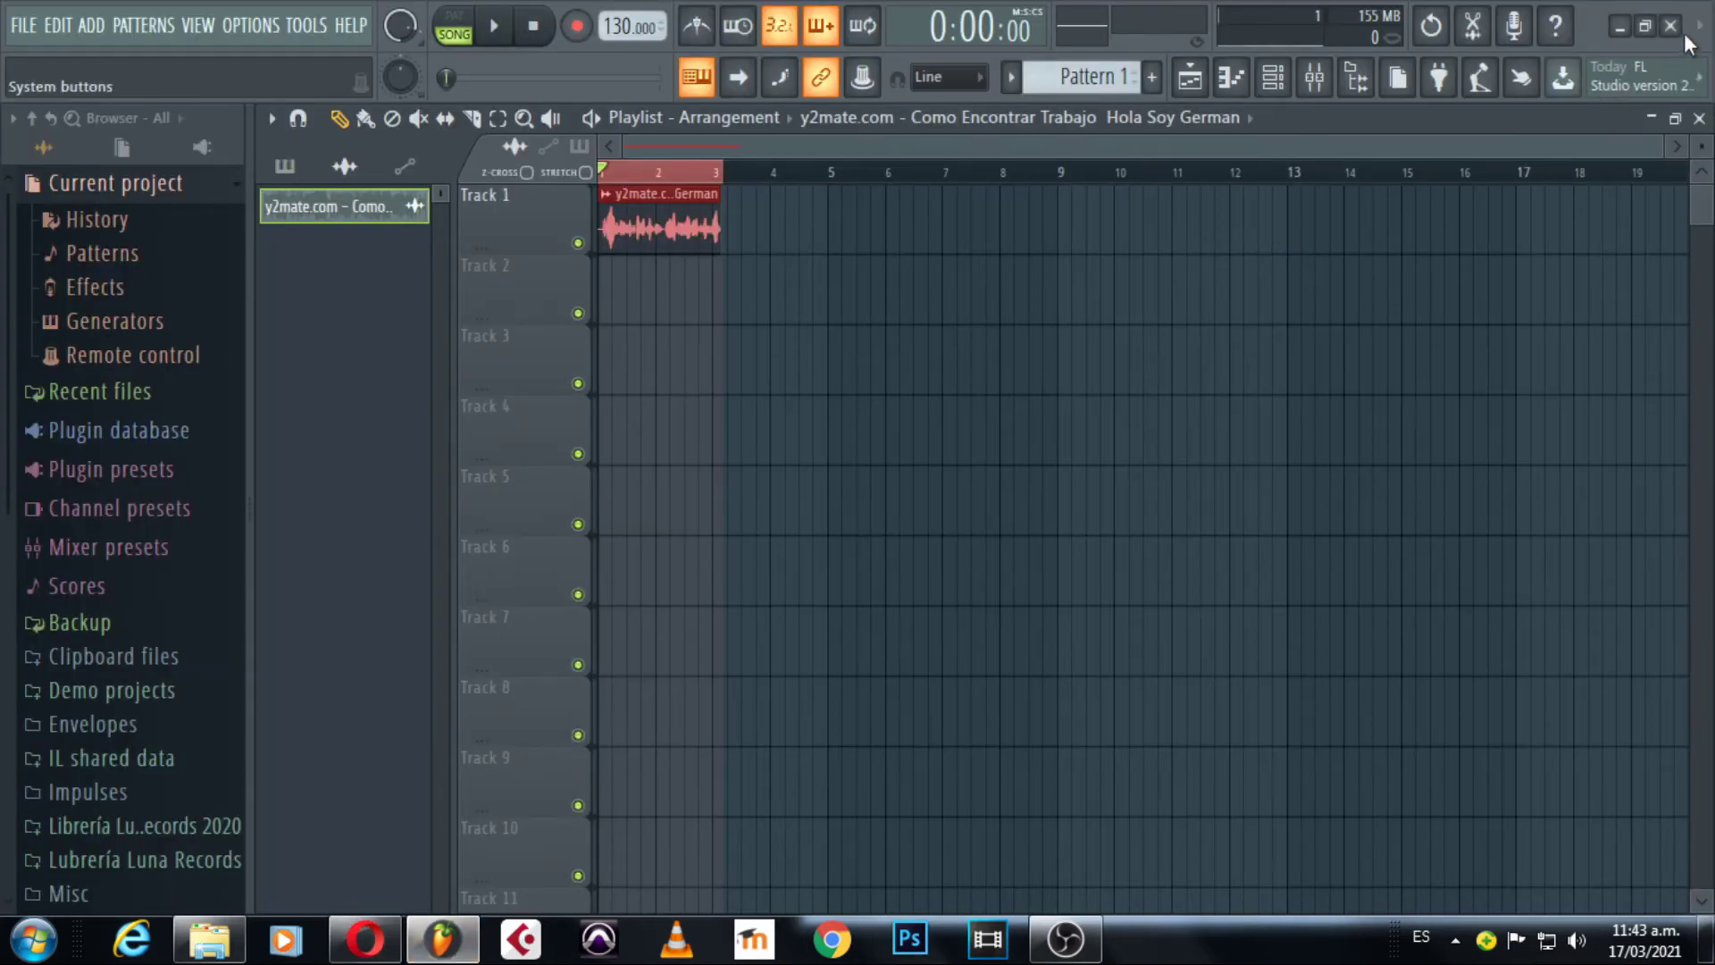
left_click(1672, 27)
left_click(917, 542)
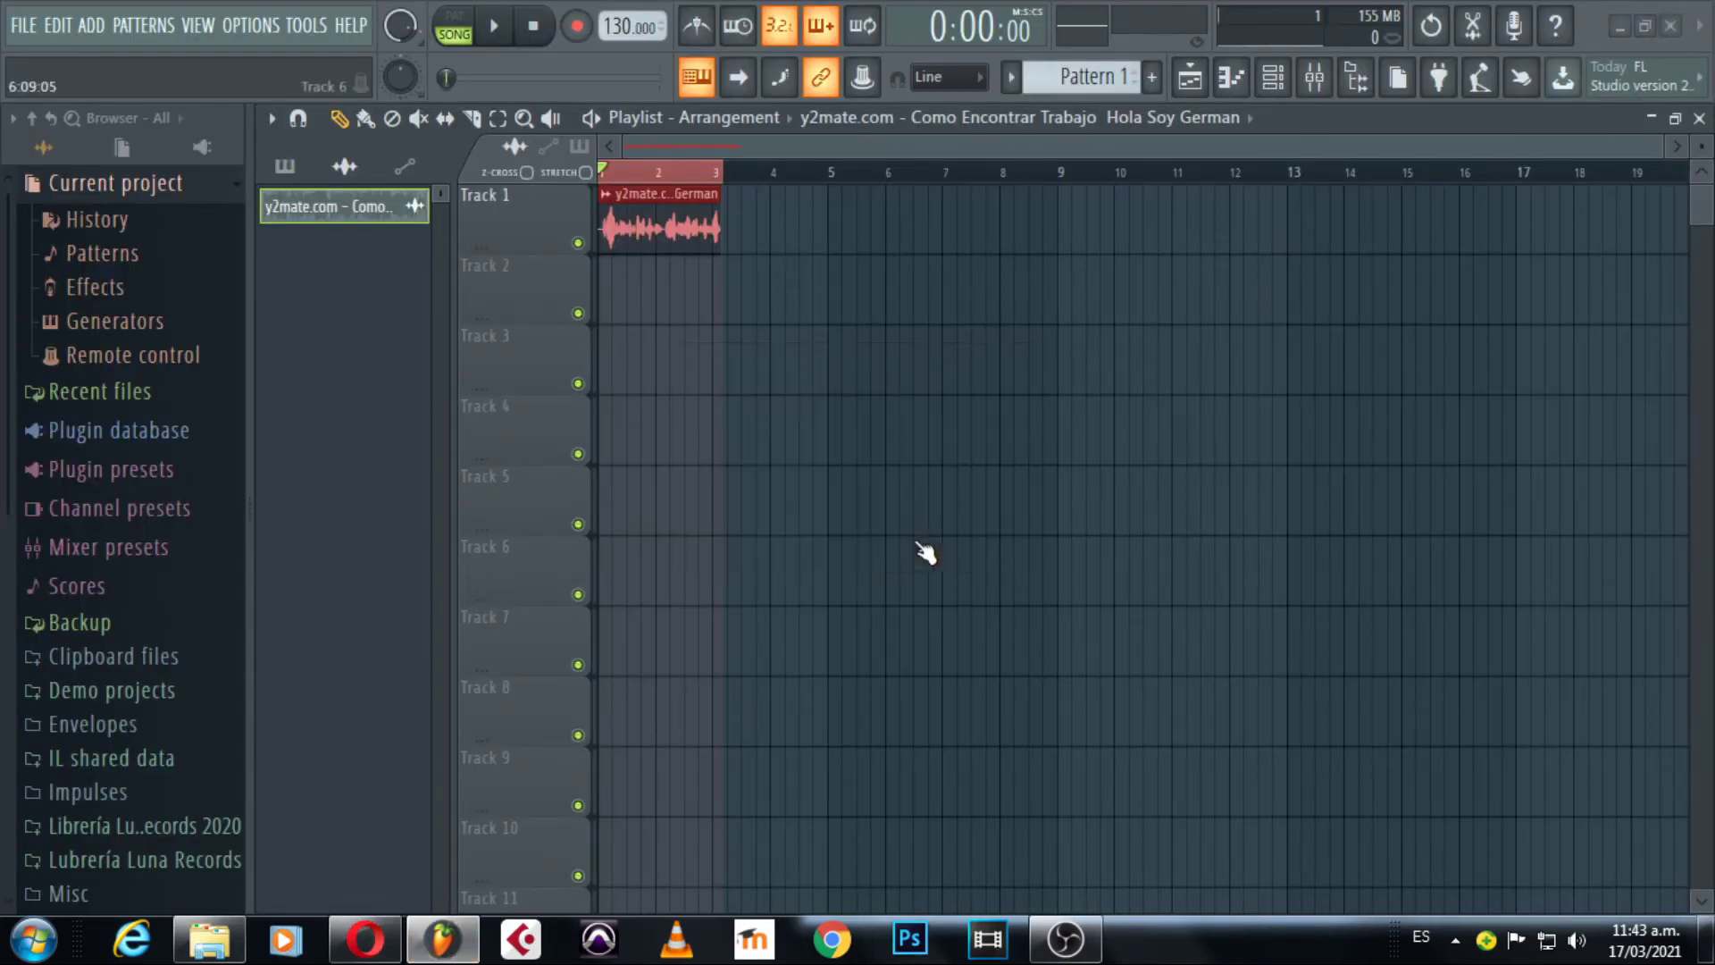
Return to the Opera browser and show the downloaded HSG.mp3.mid file in its Descargas folder.
mouse_move(213, 954)
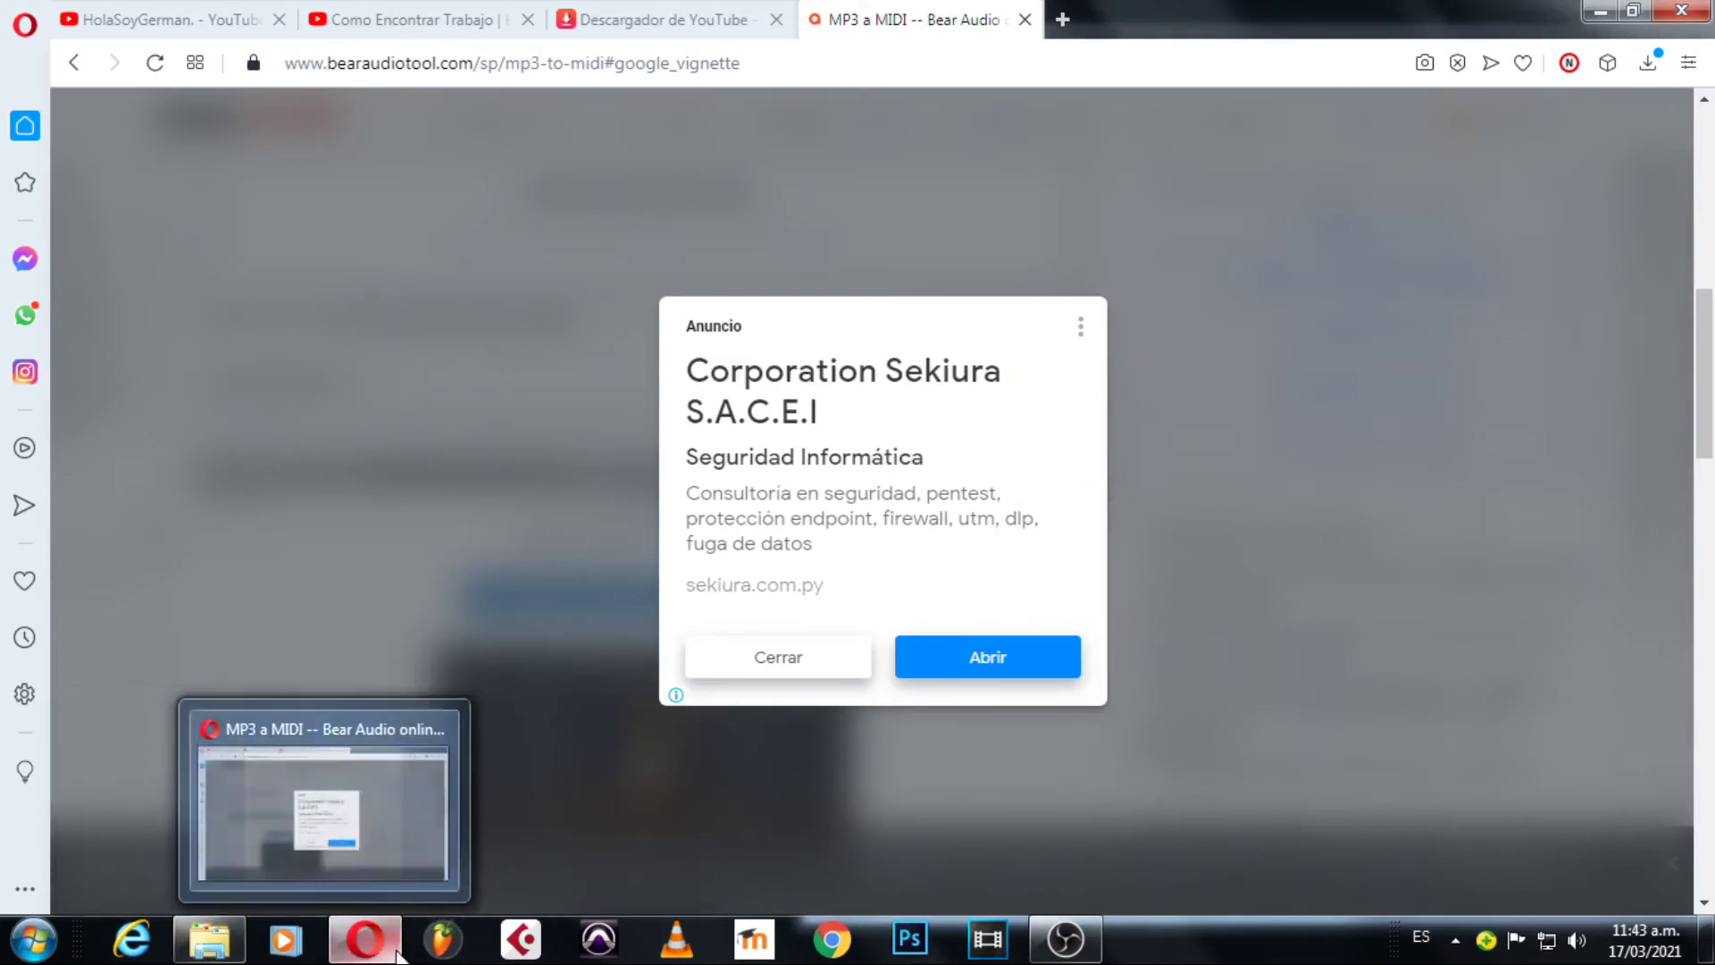
left_click(365, 940)
left_click(366, 940)
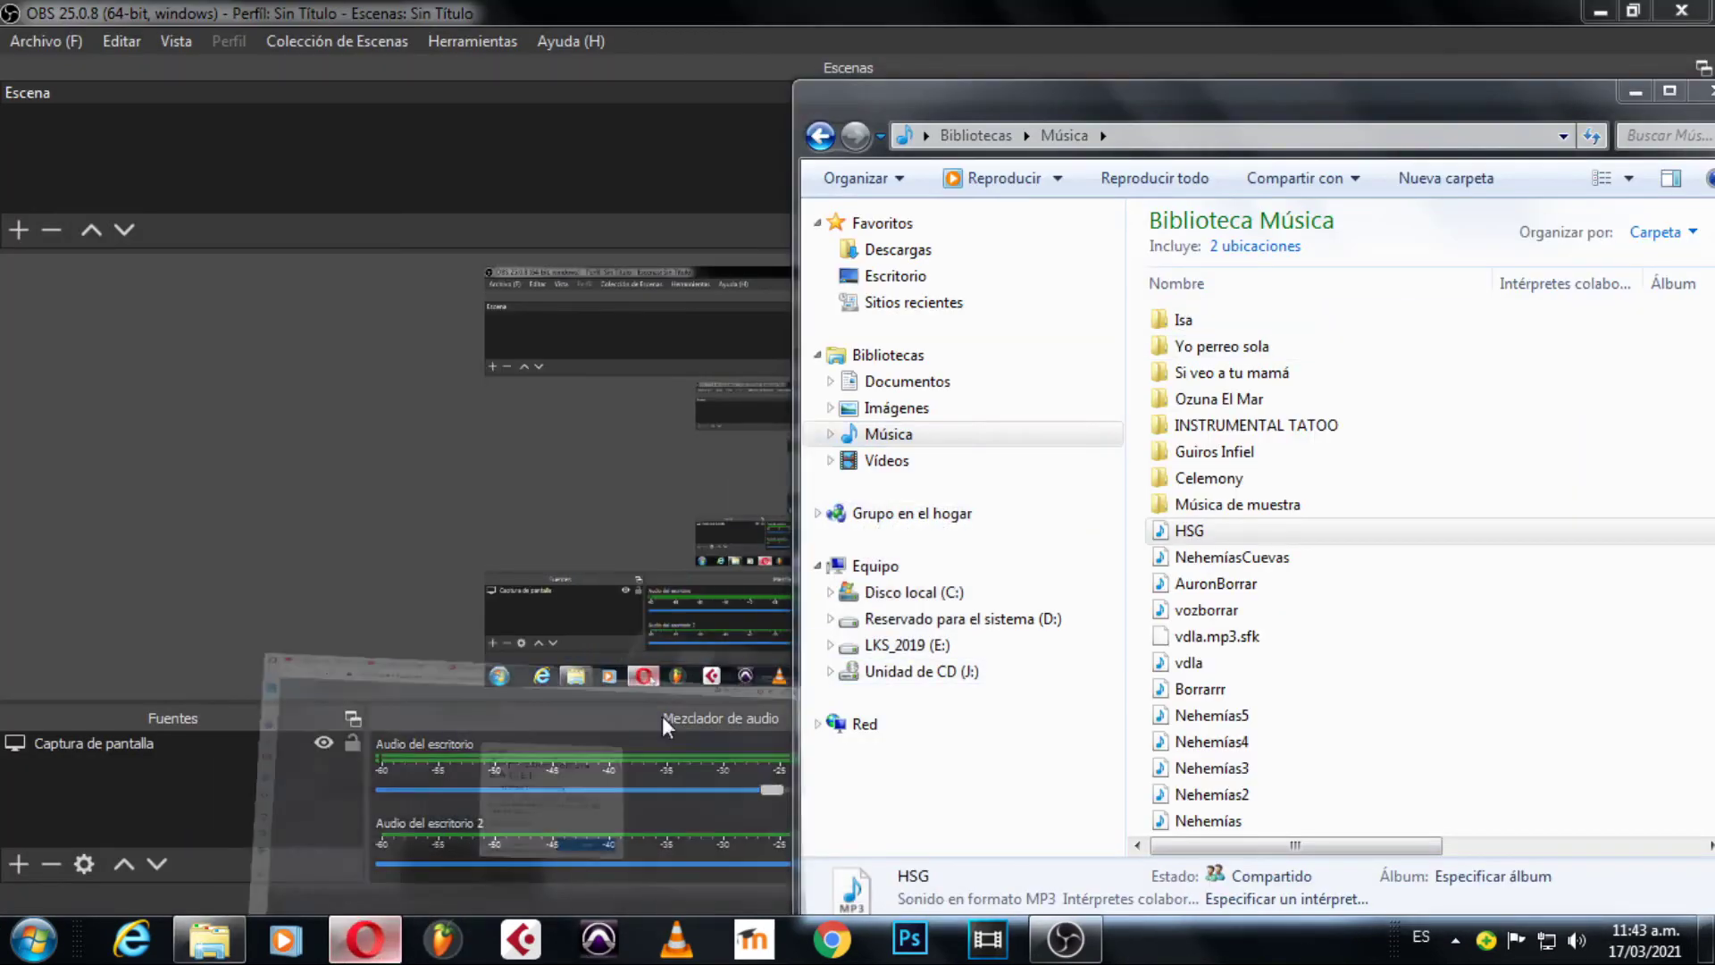
left_click(1650, 64)
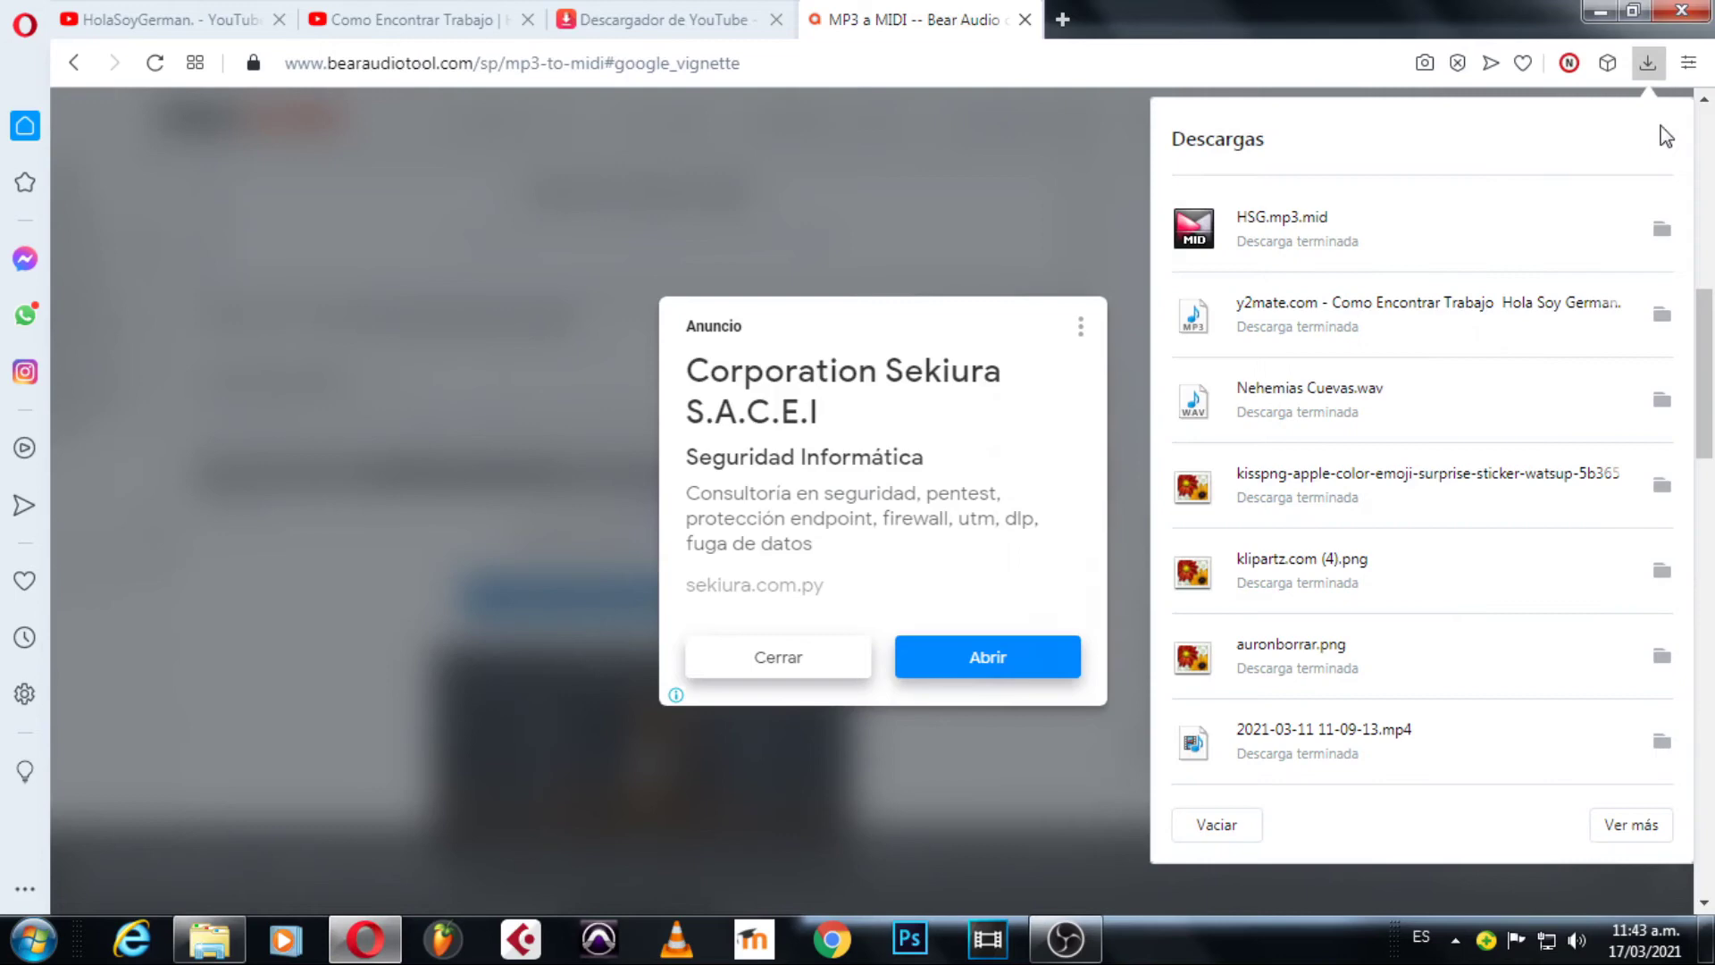
left_click(1662, 229)
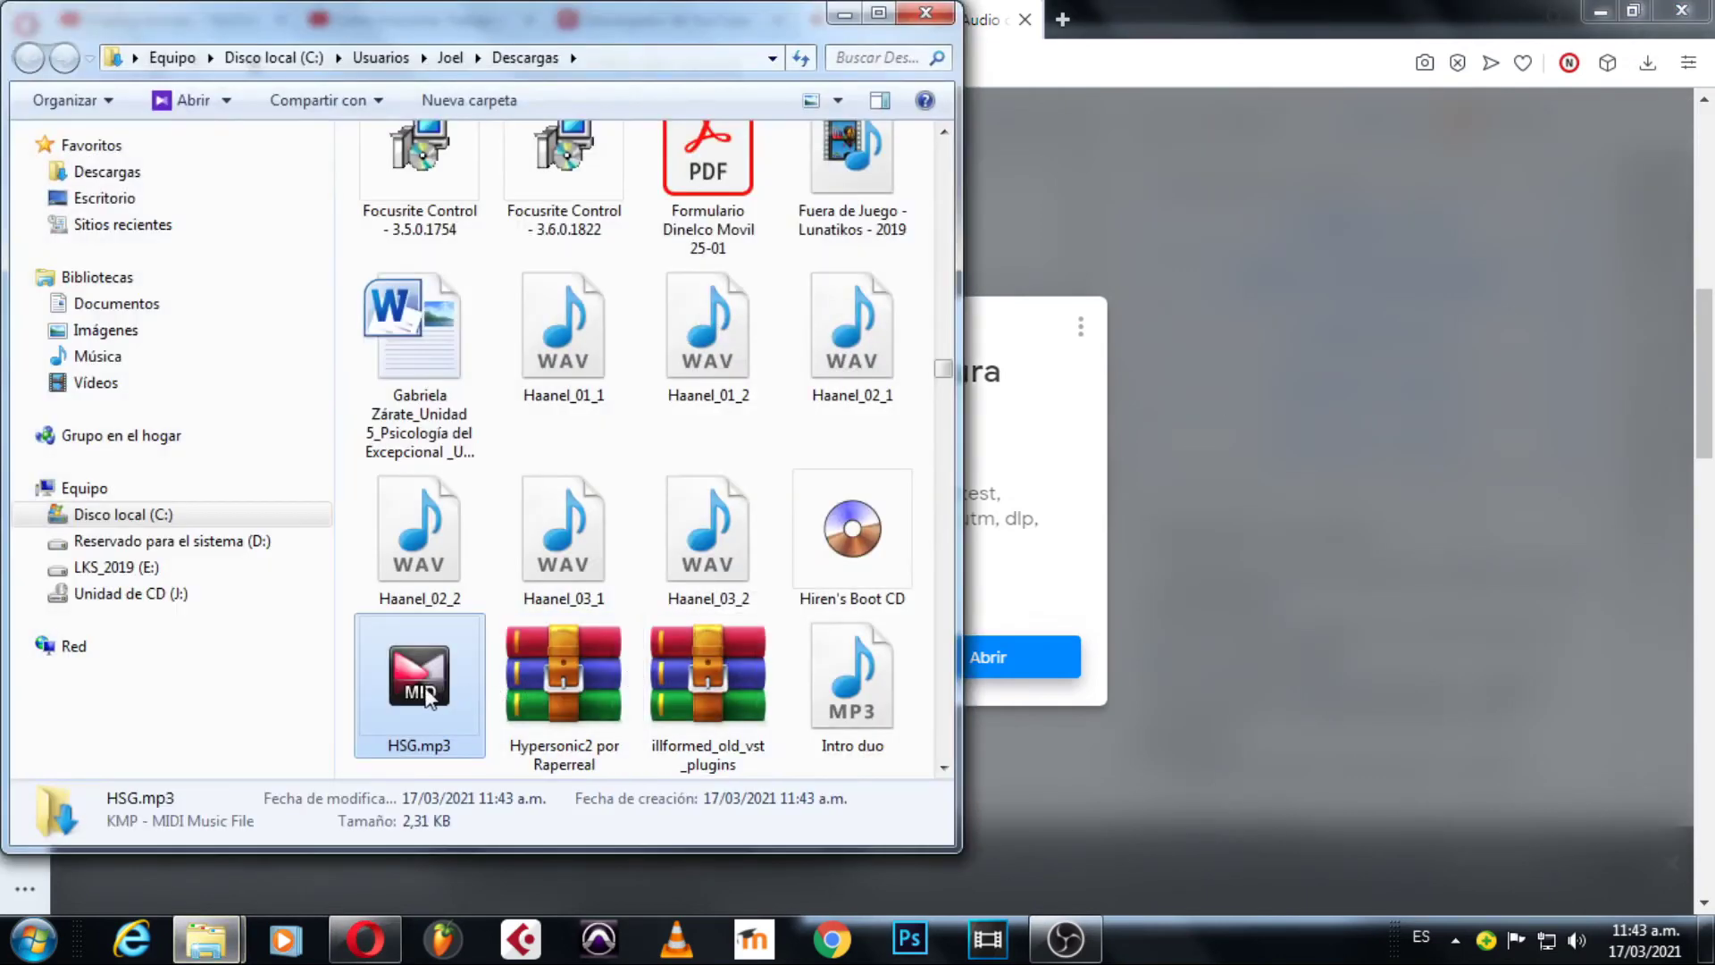
Open the downloaded HSG.mp3 MIDI file with FL Studio and import all tracks and channels as a new project.
right_click(428, 698)
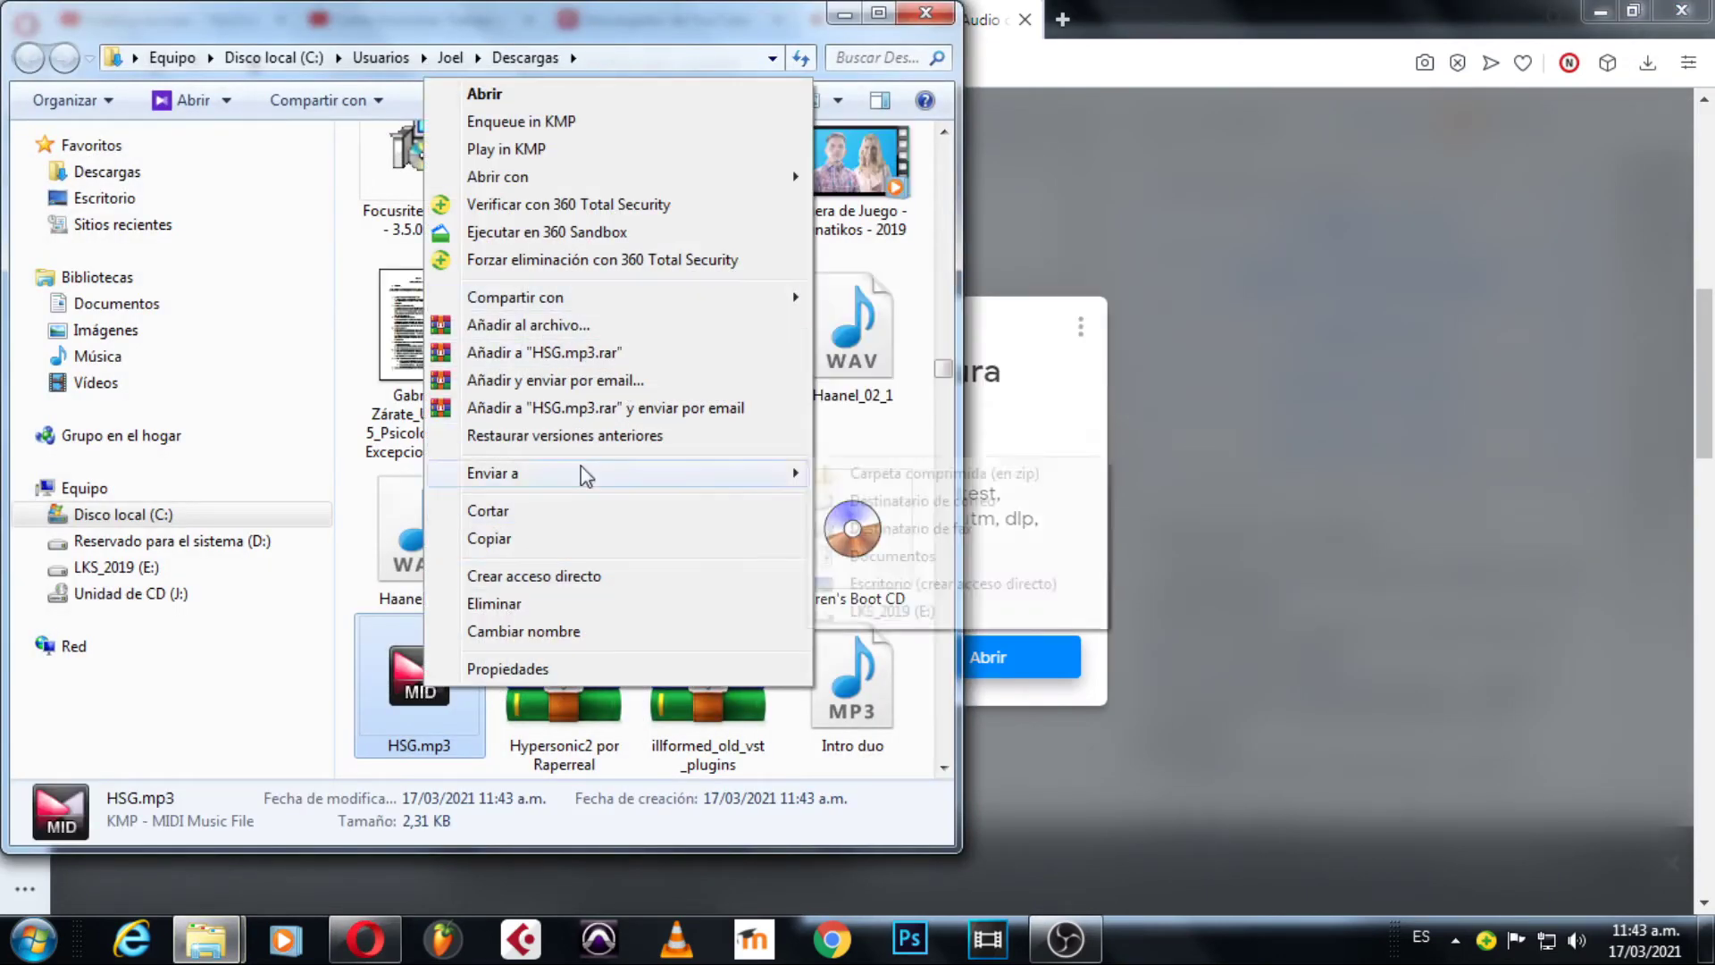
mouse_move(587, 168)
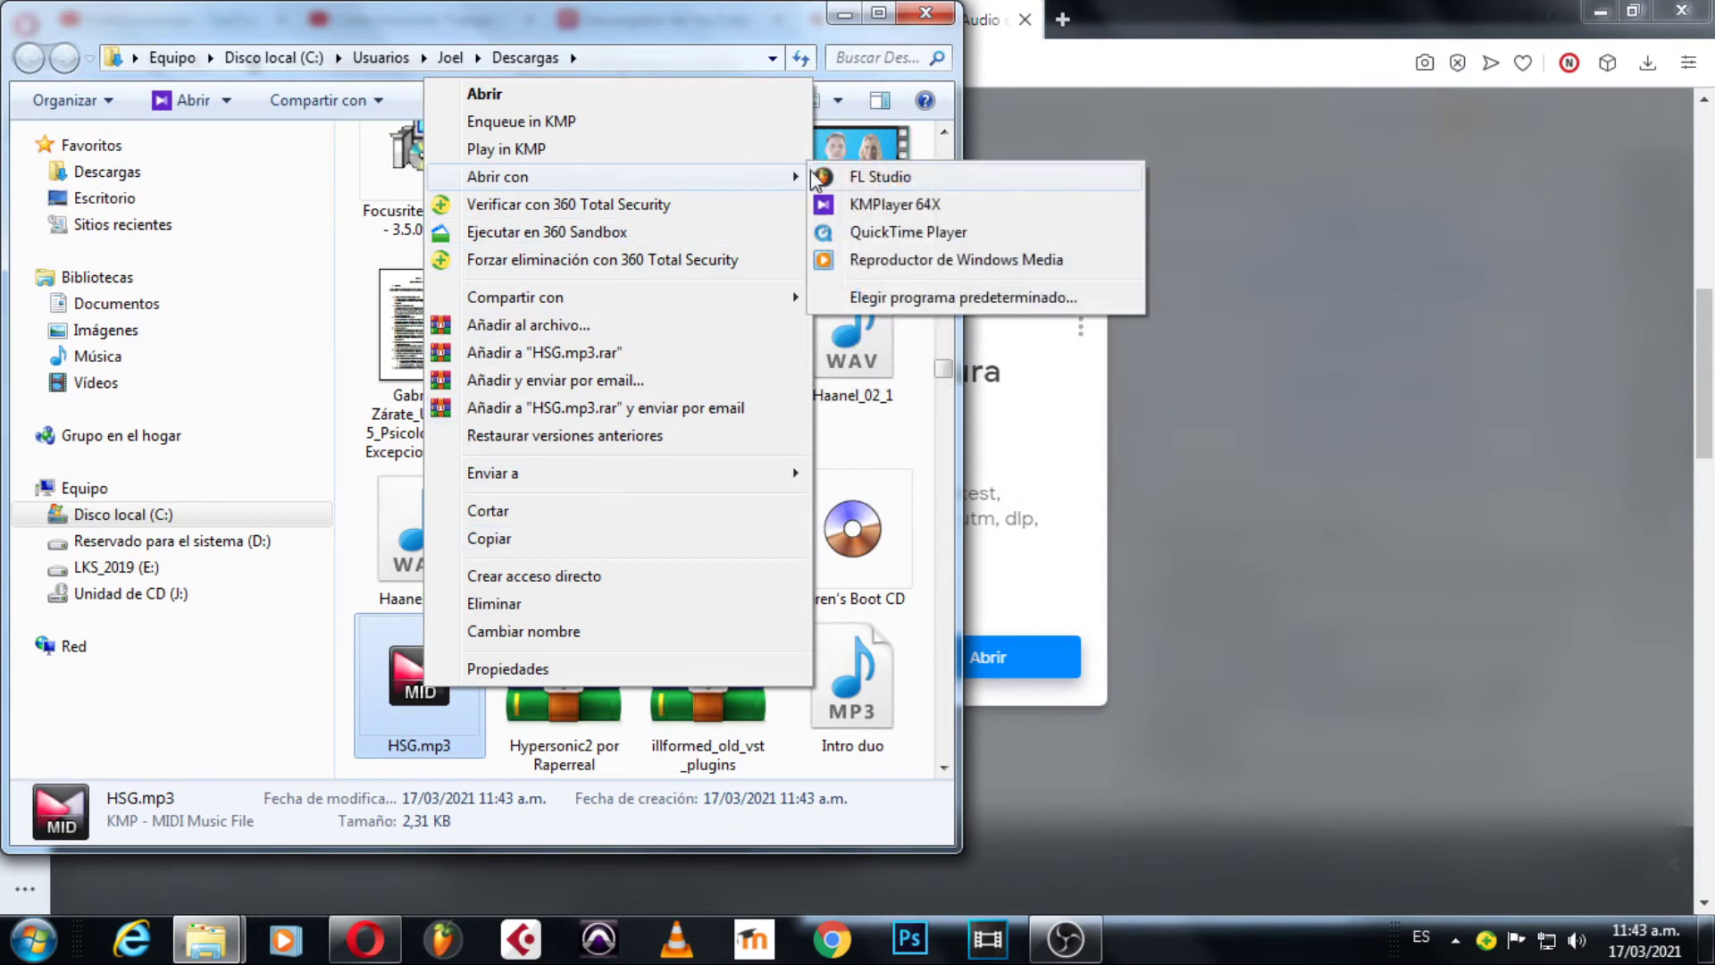
left_click(868, 176)
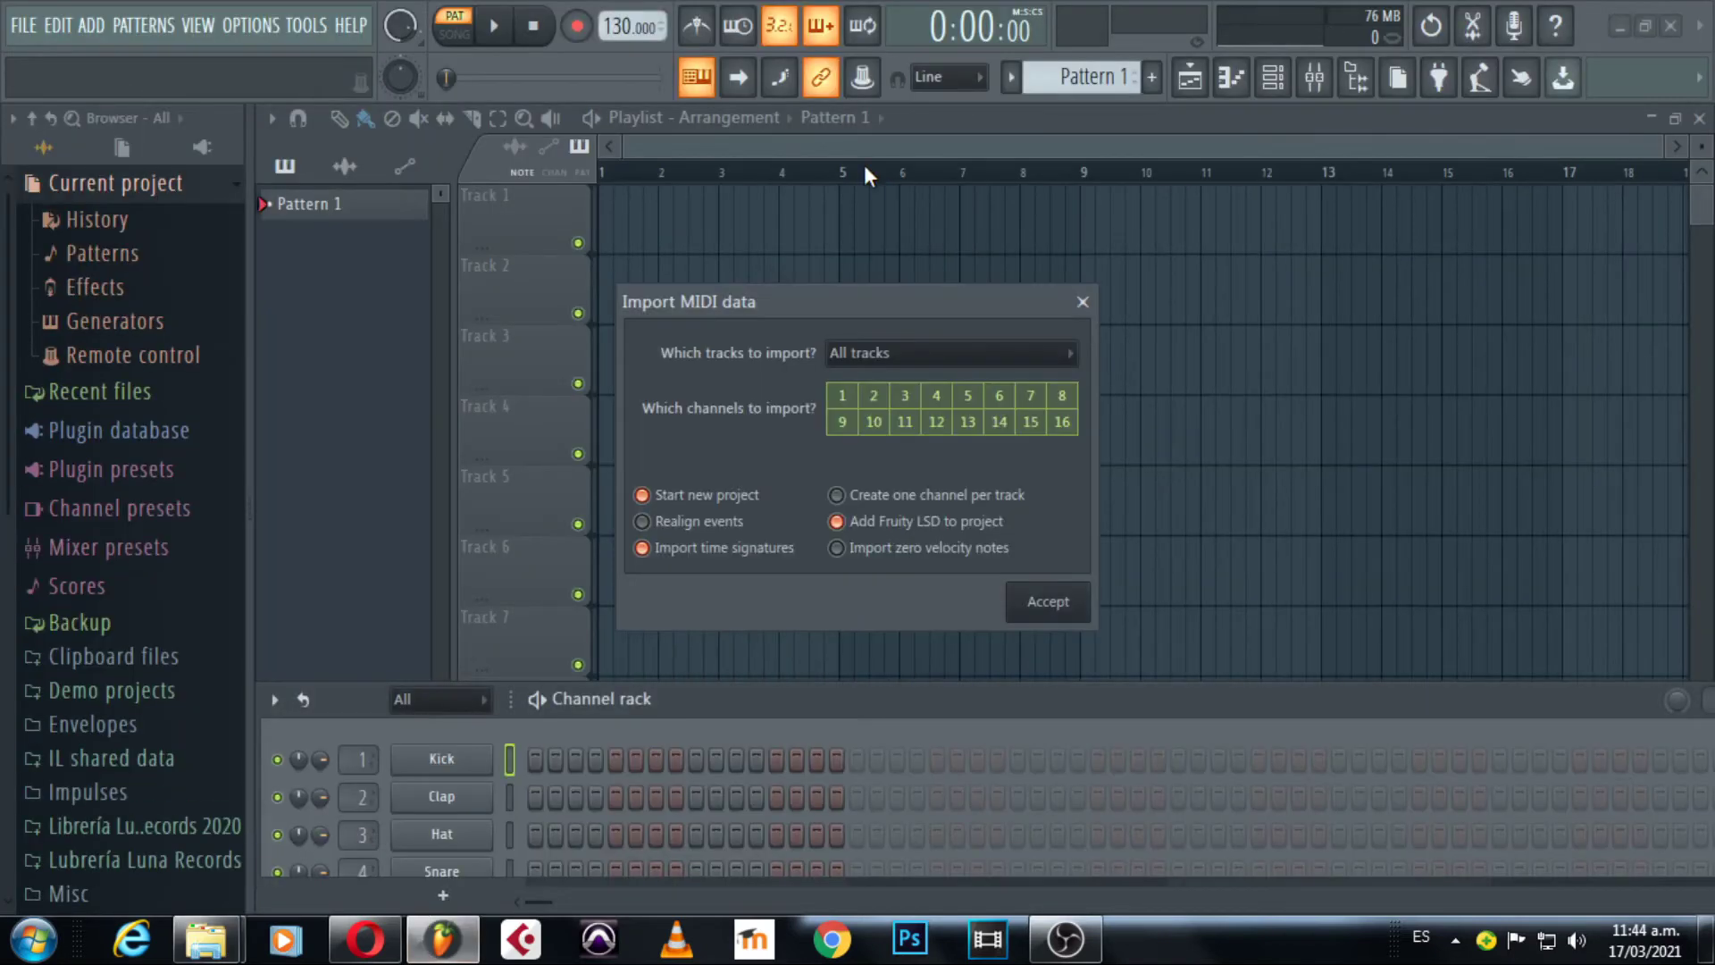
left_click(1050, 604)
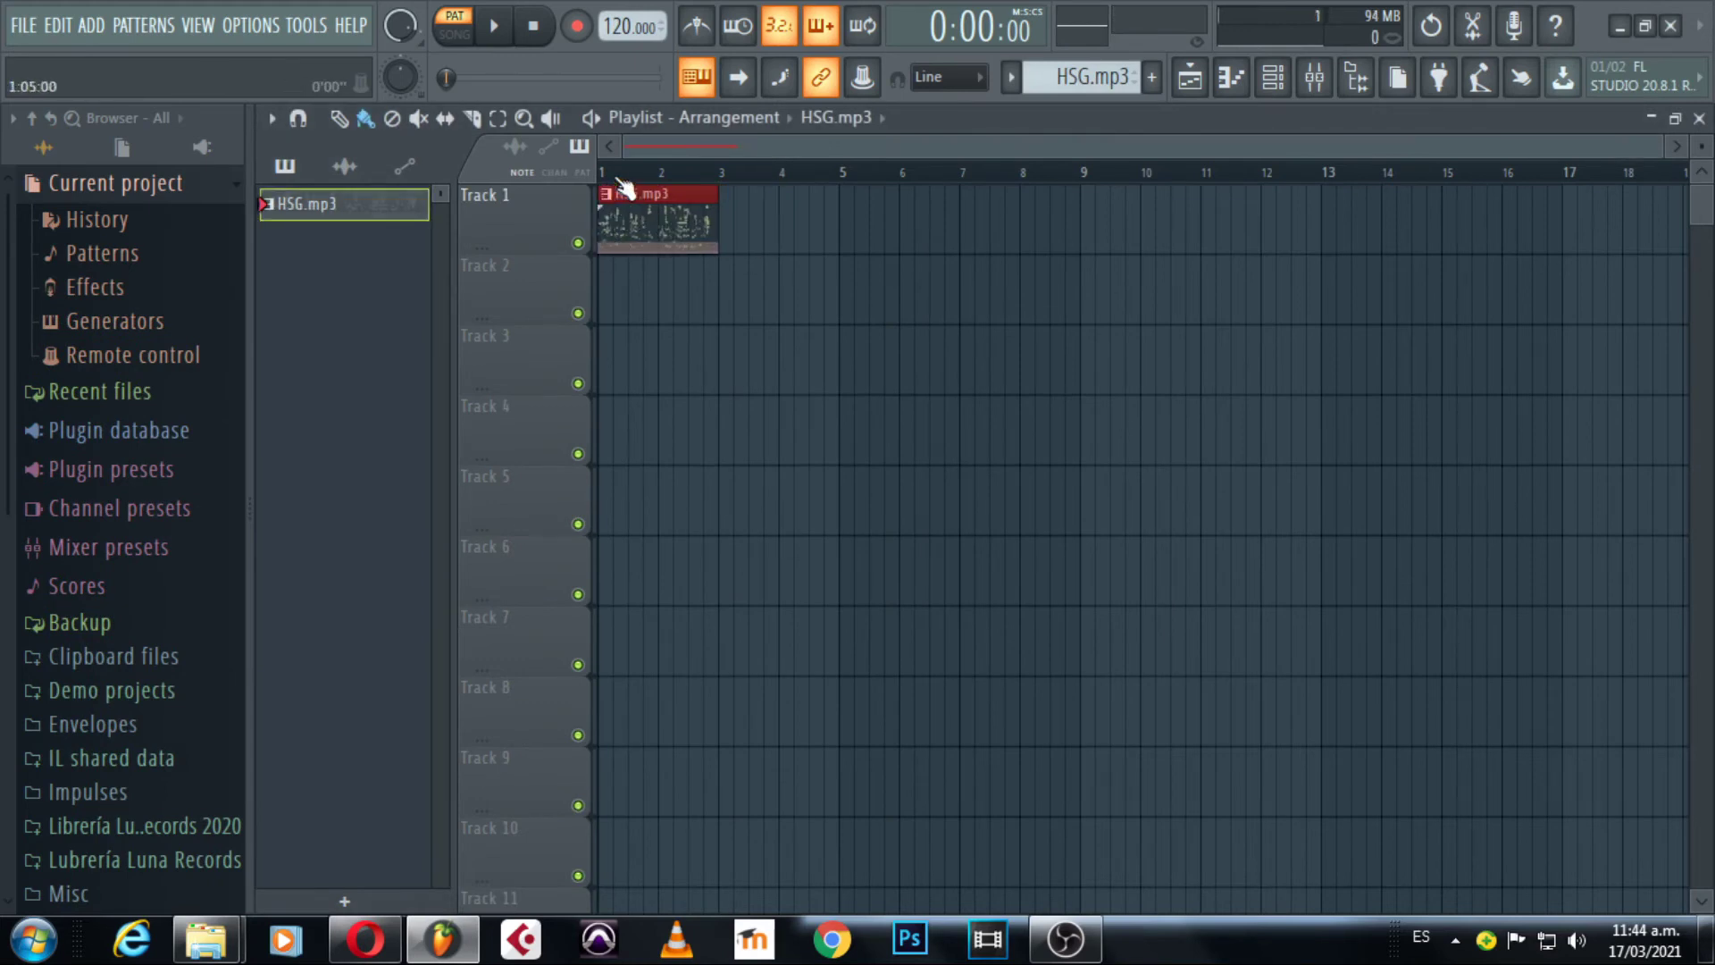
Play the imported HSG.mp3 MIDI pattern in the playlist several times to hear how it reproduces the voice.
key("space")
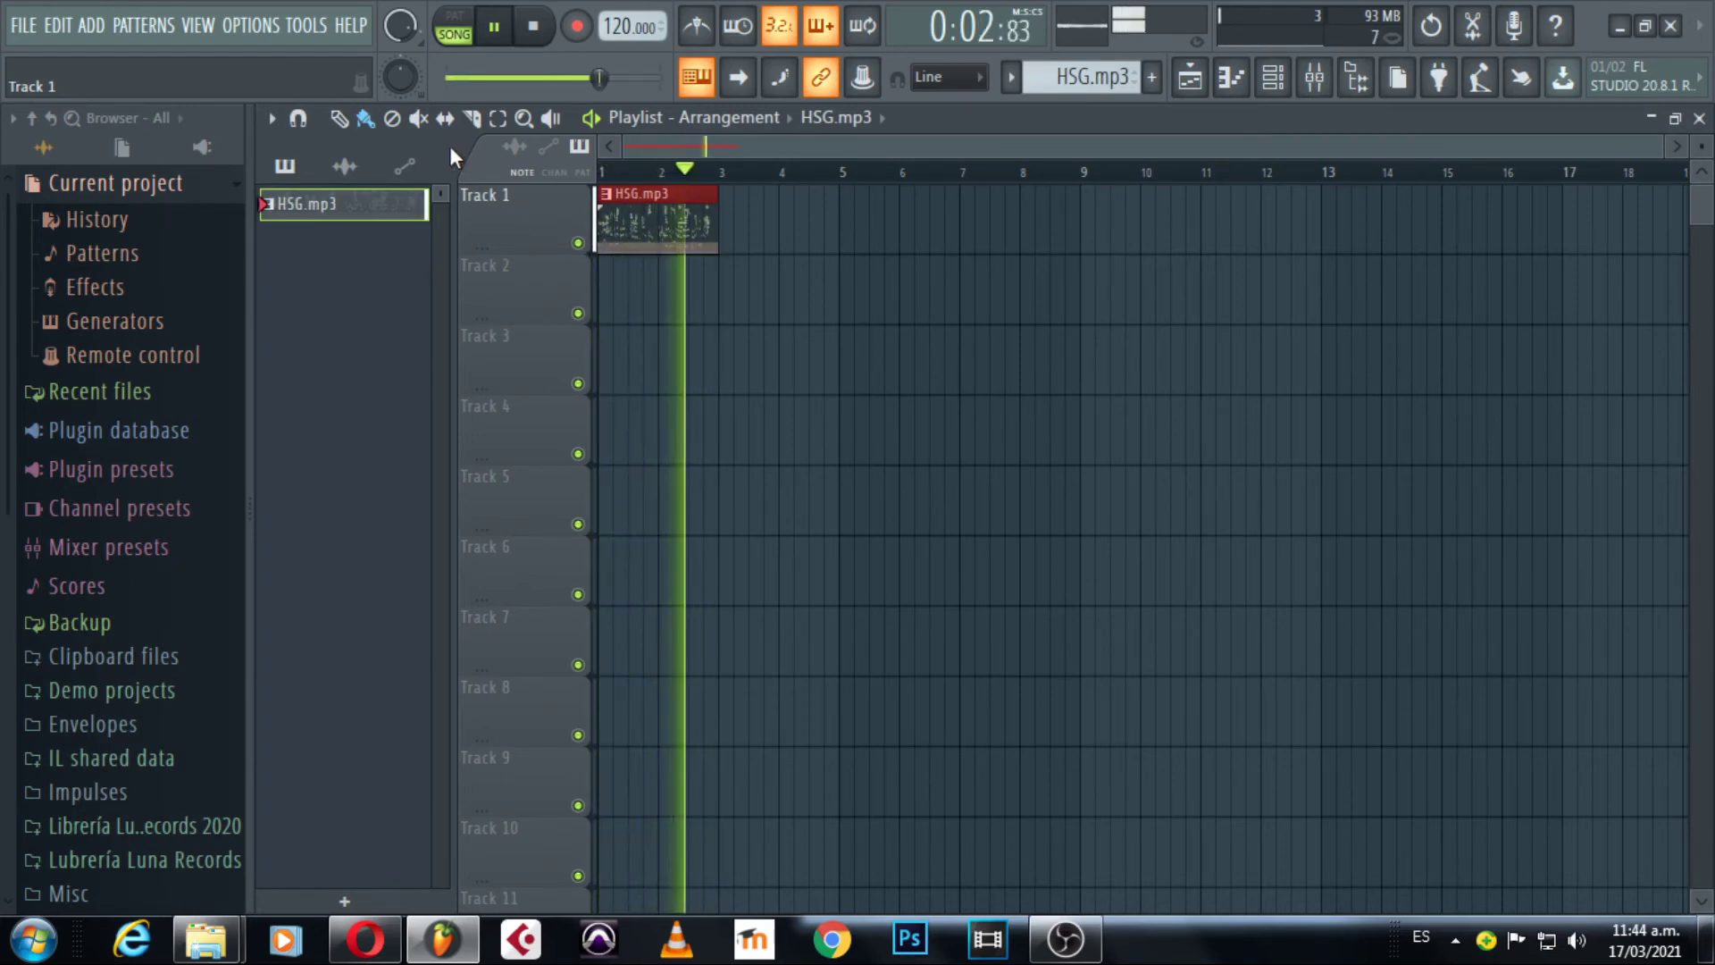
key("space")
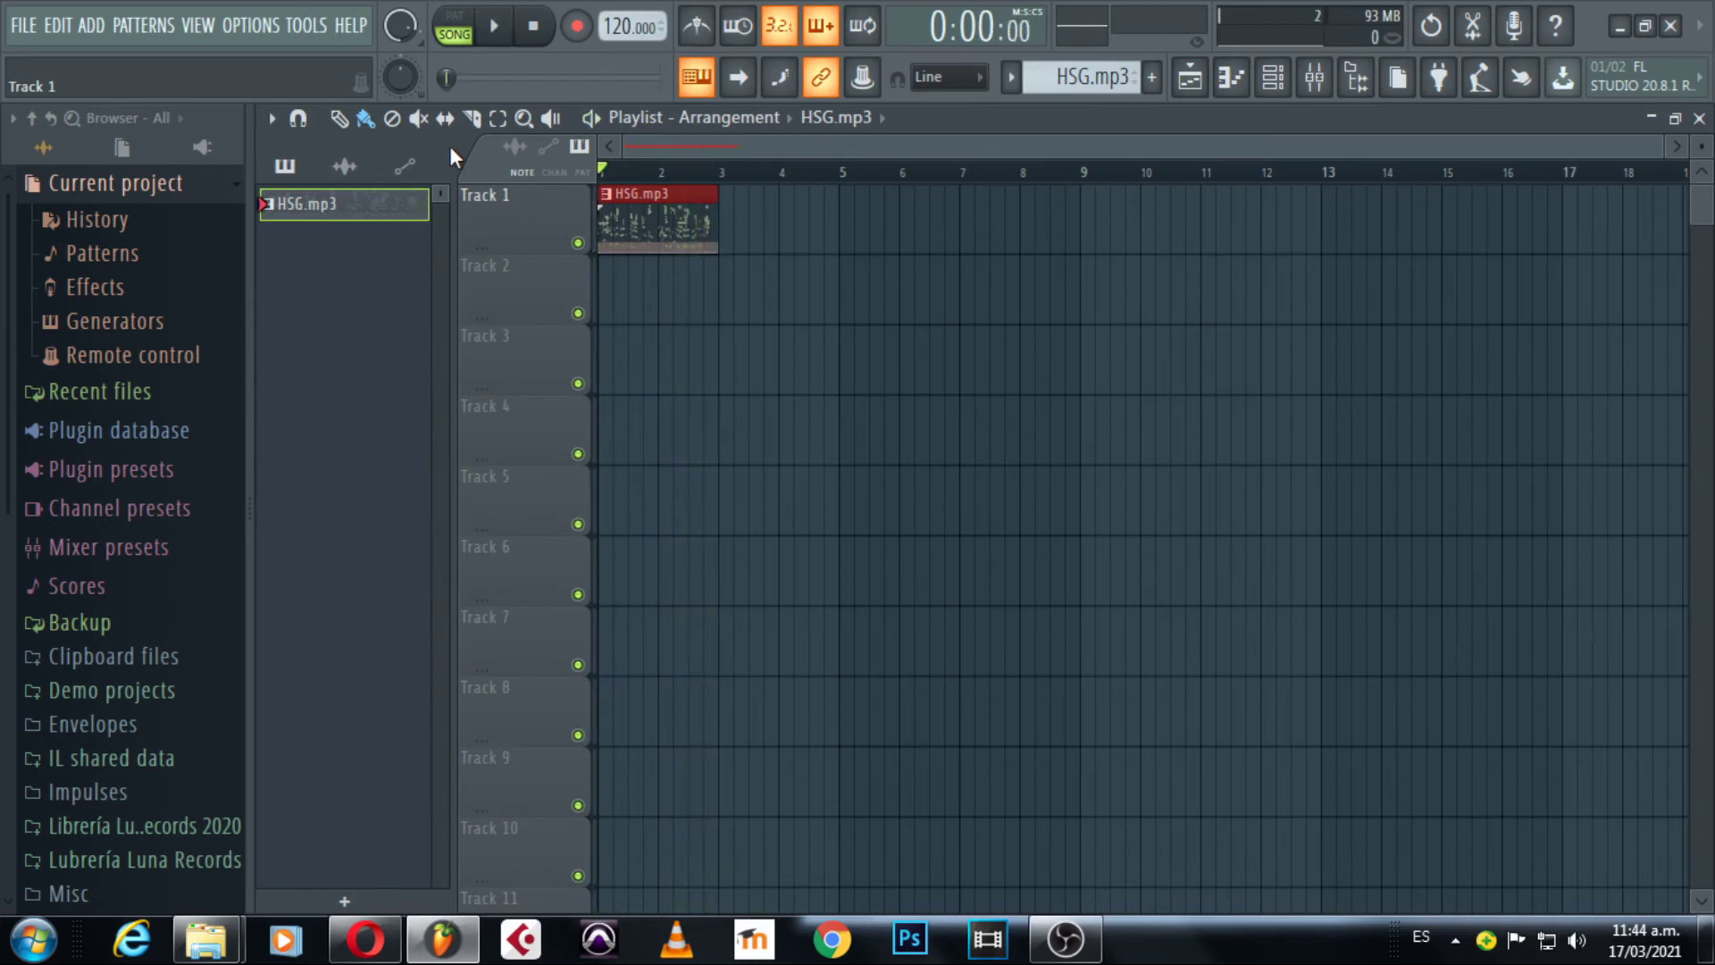
key("space")
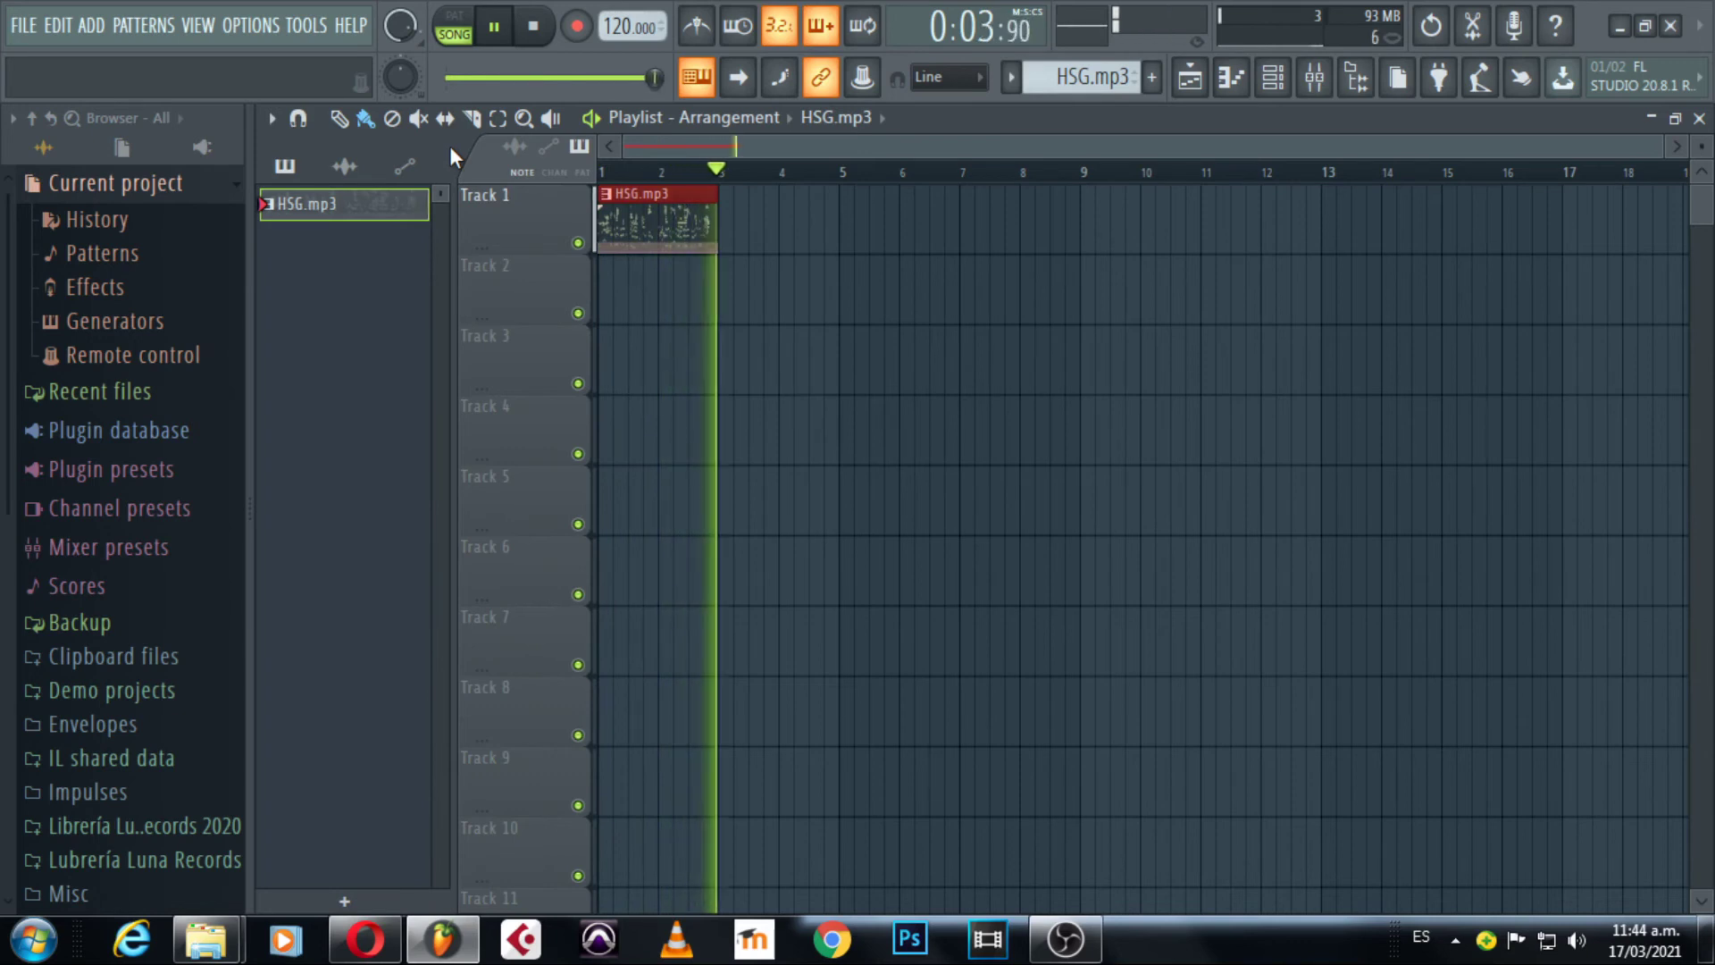
key("space")
scroll(643, 183, "up", 4)
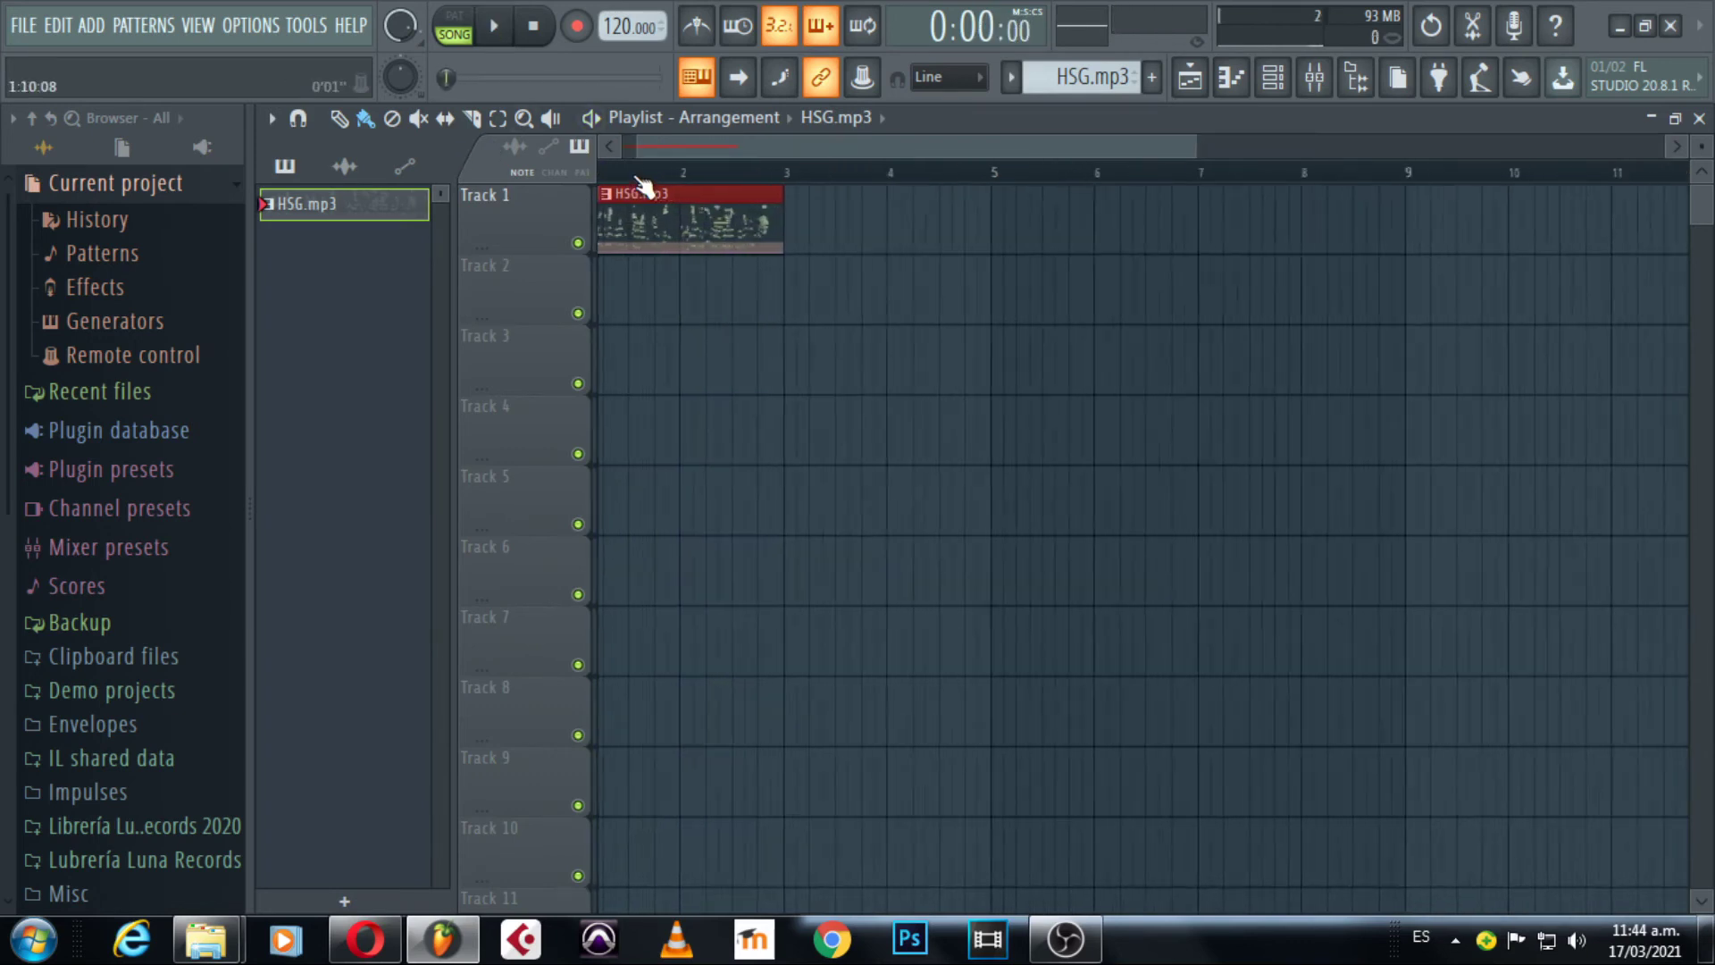
left_click_drag(675, 150, 620, 157)
key("space")
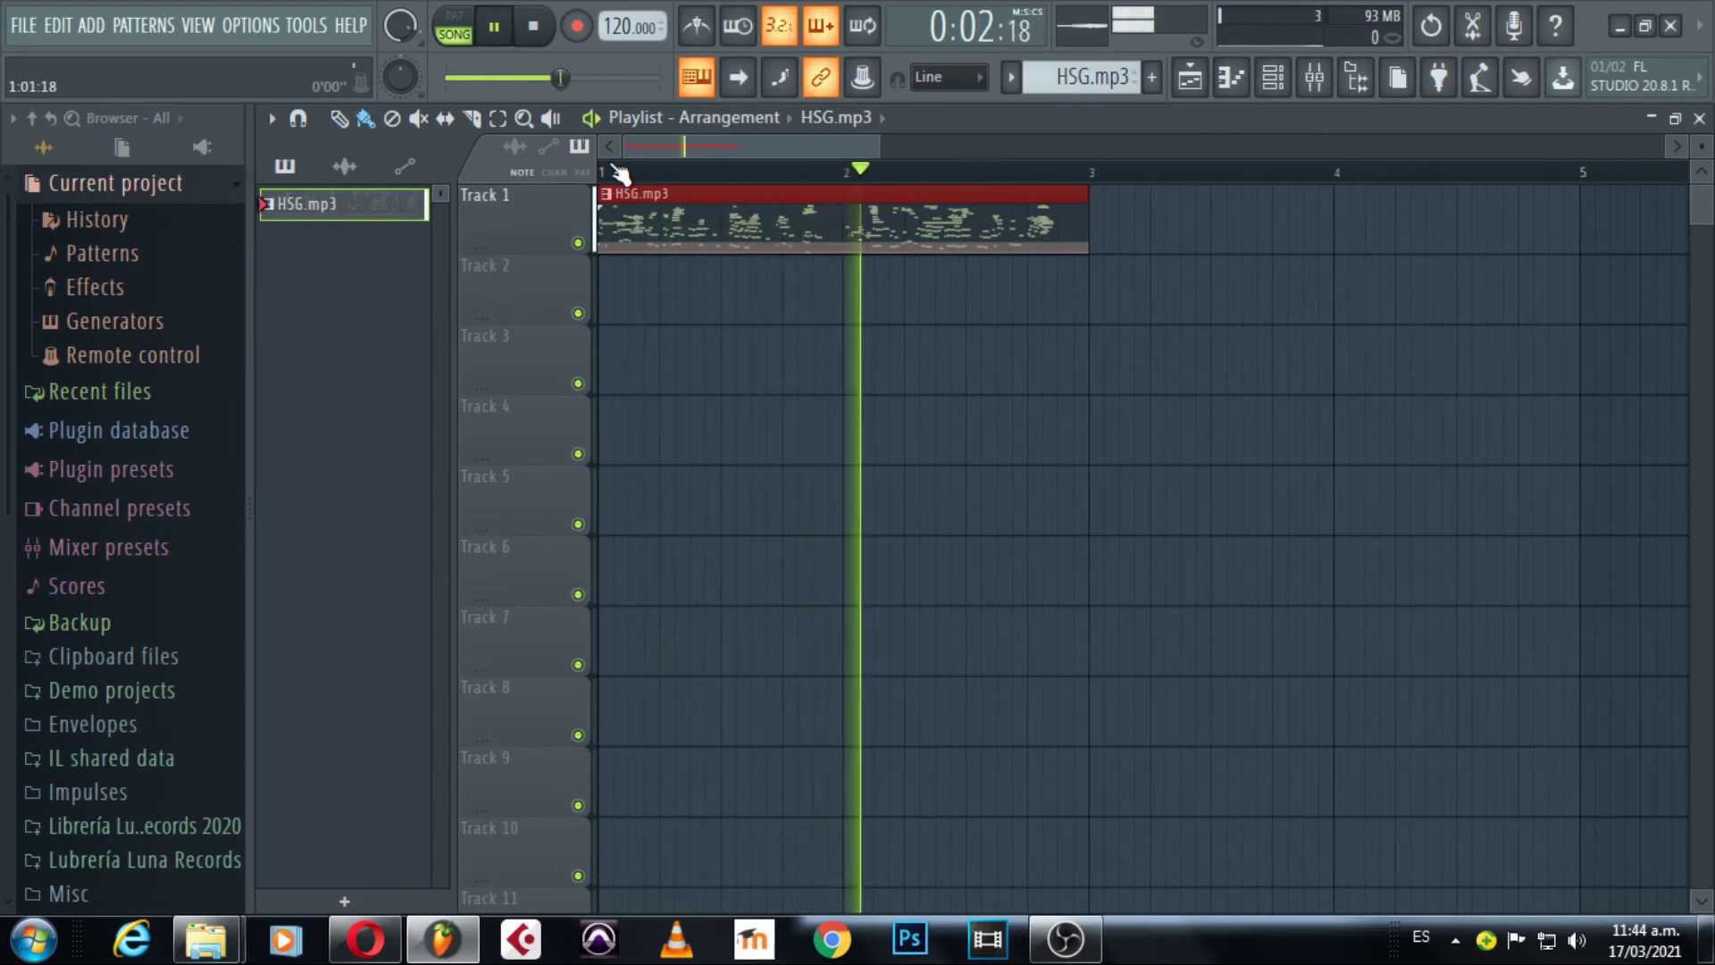
key("space")
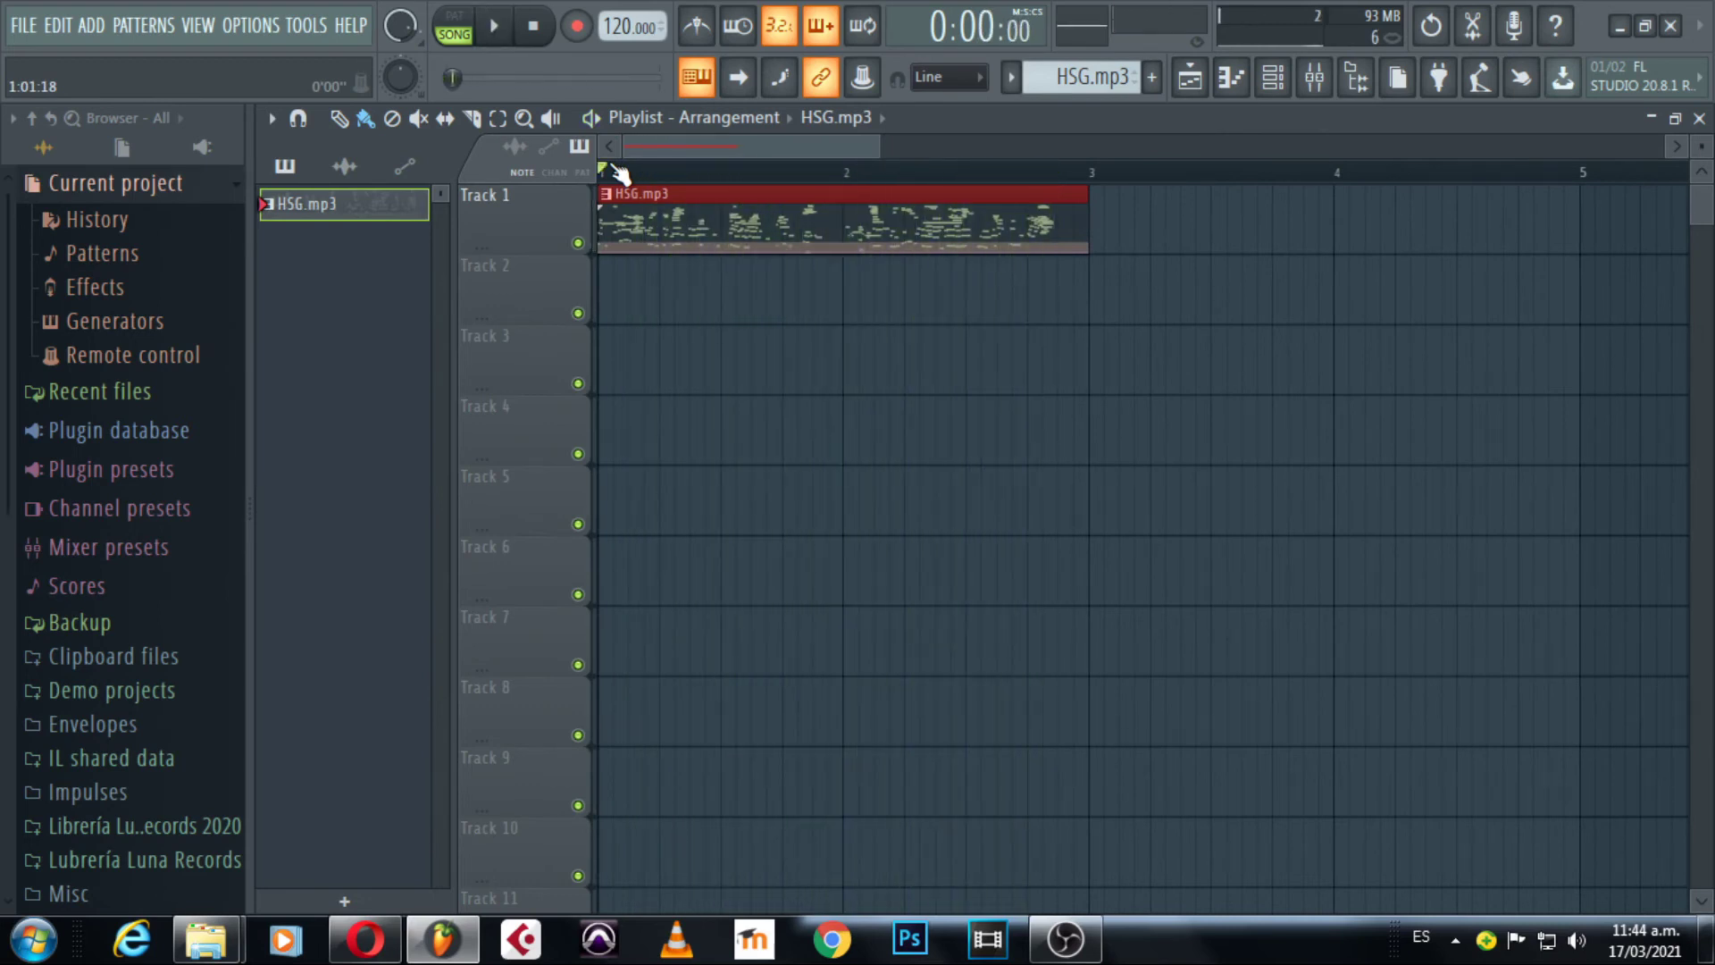
scroll(596, 176, "up", 3)
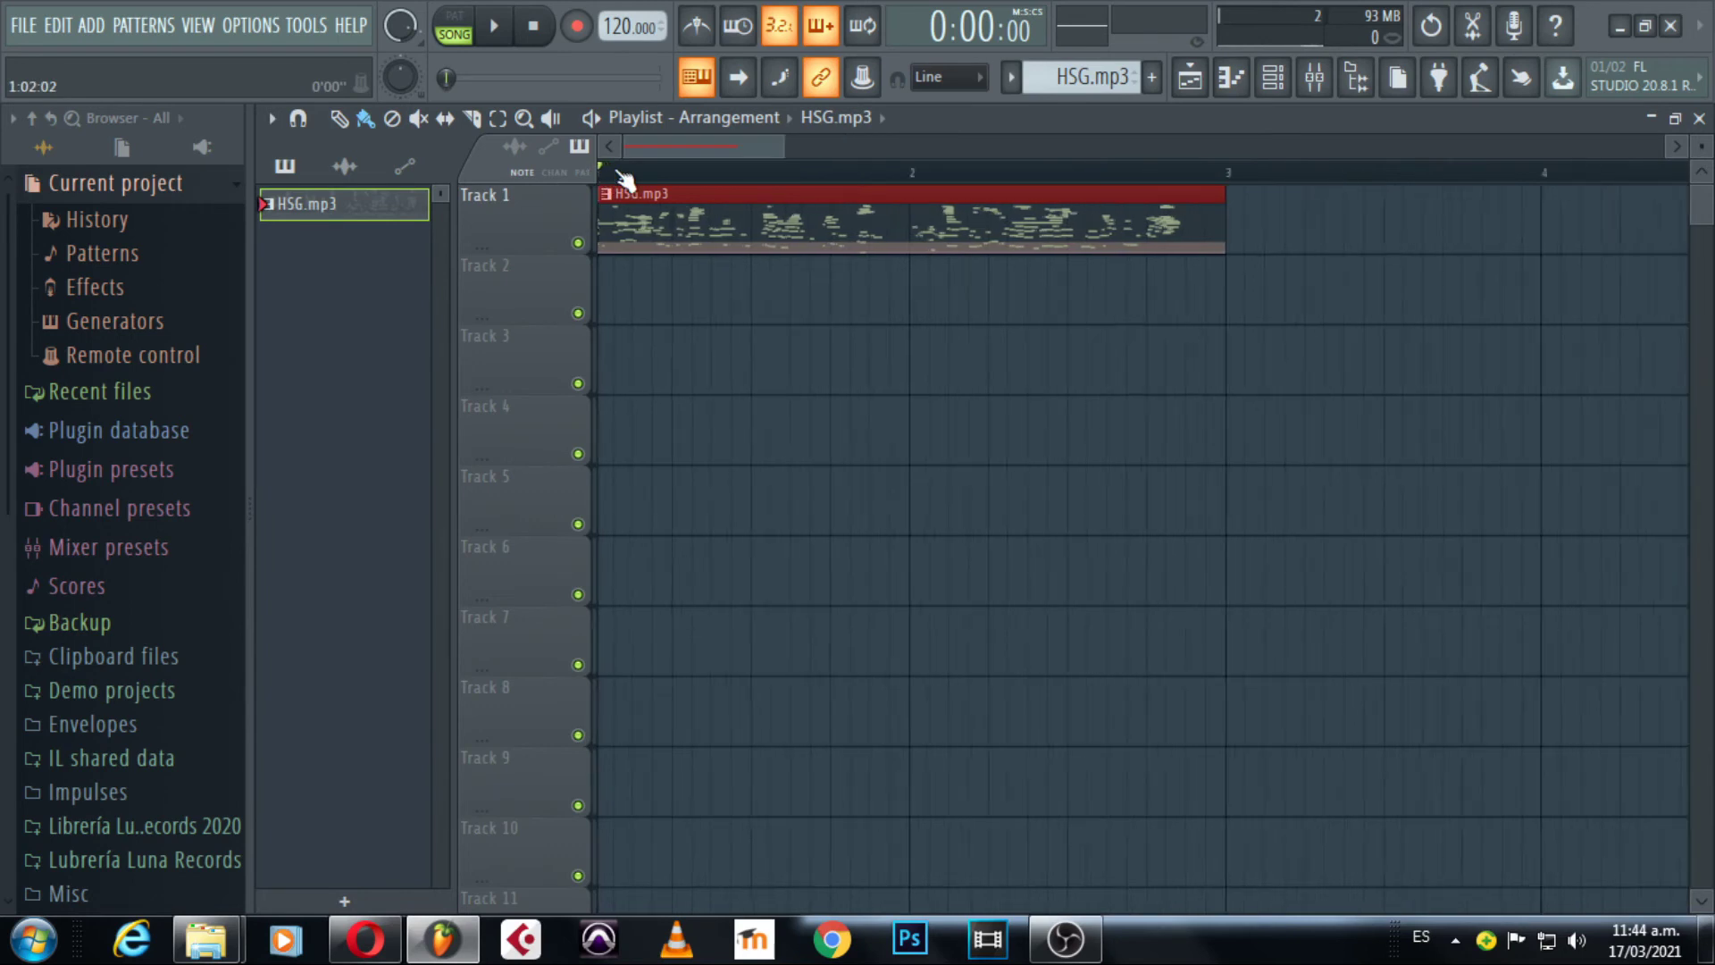
key("space")
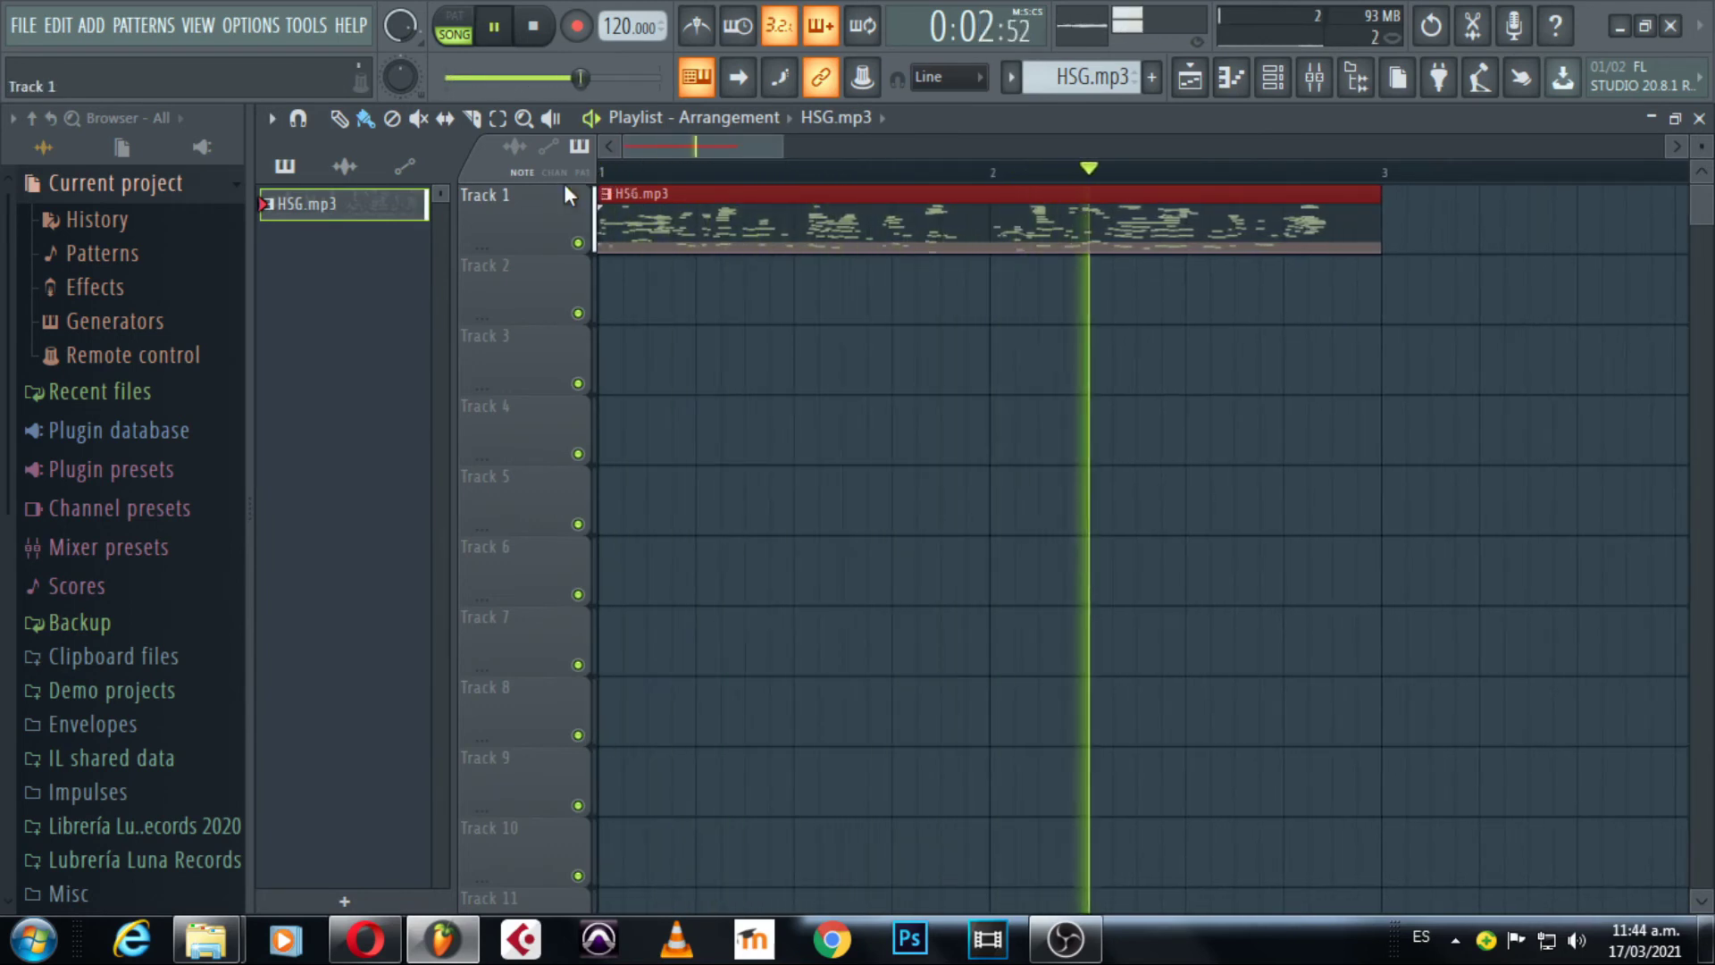
key("space")
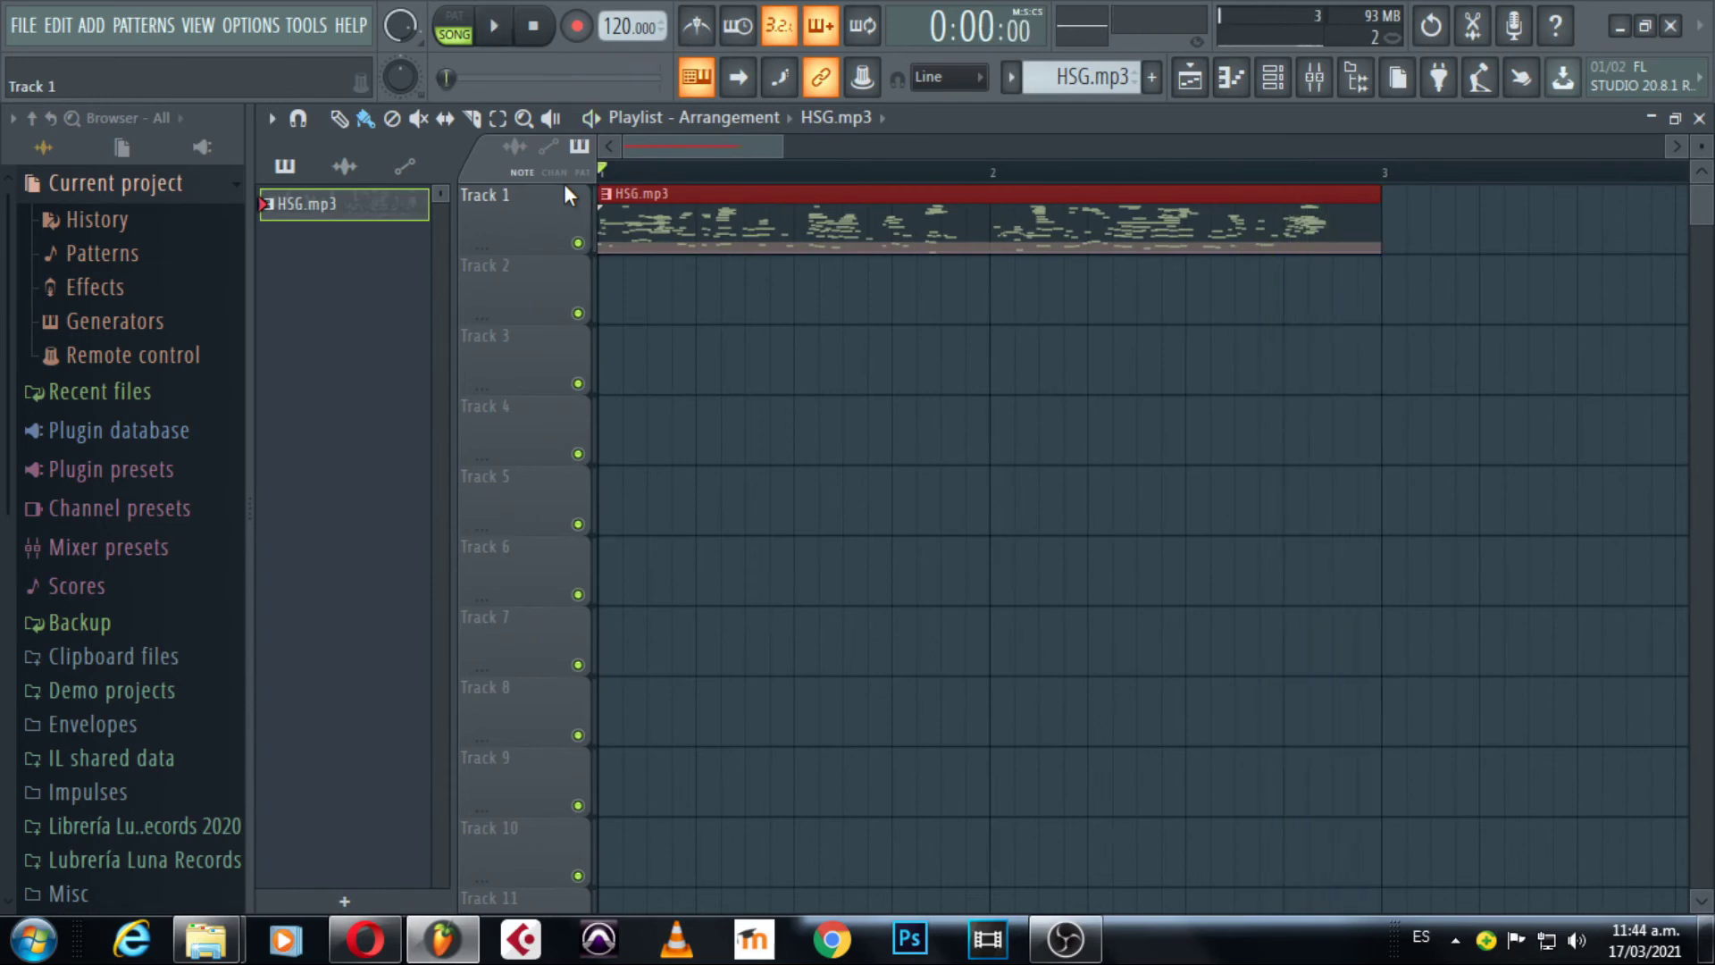
key("space")
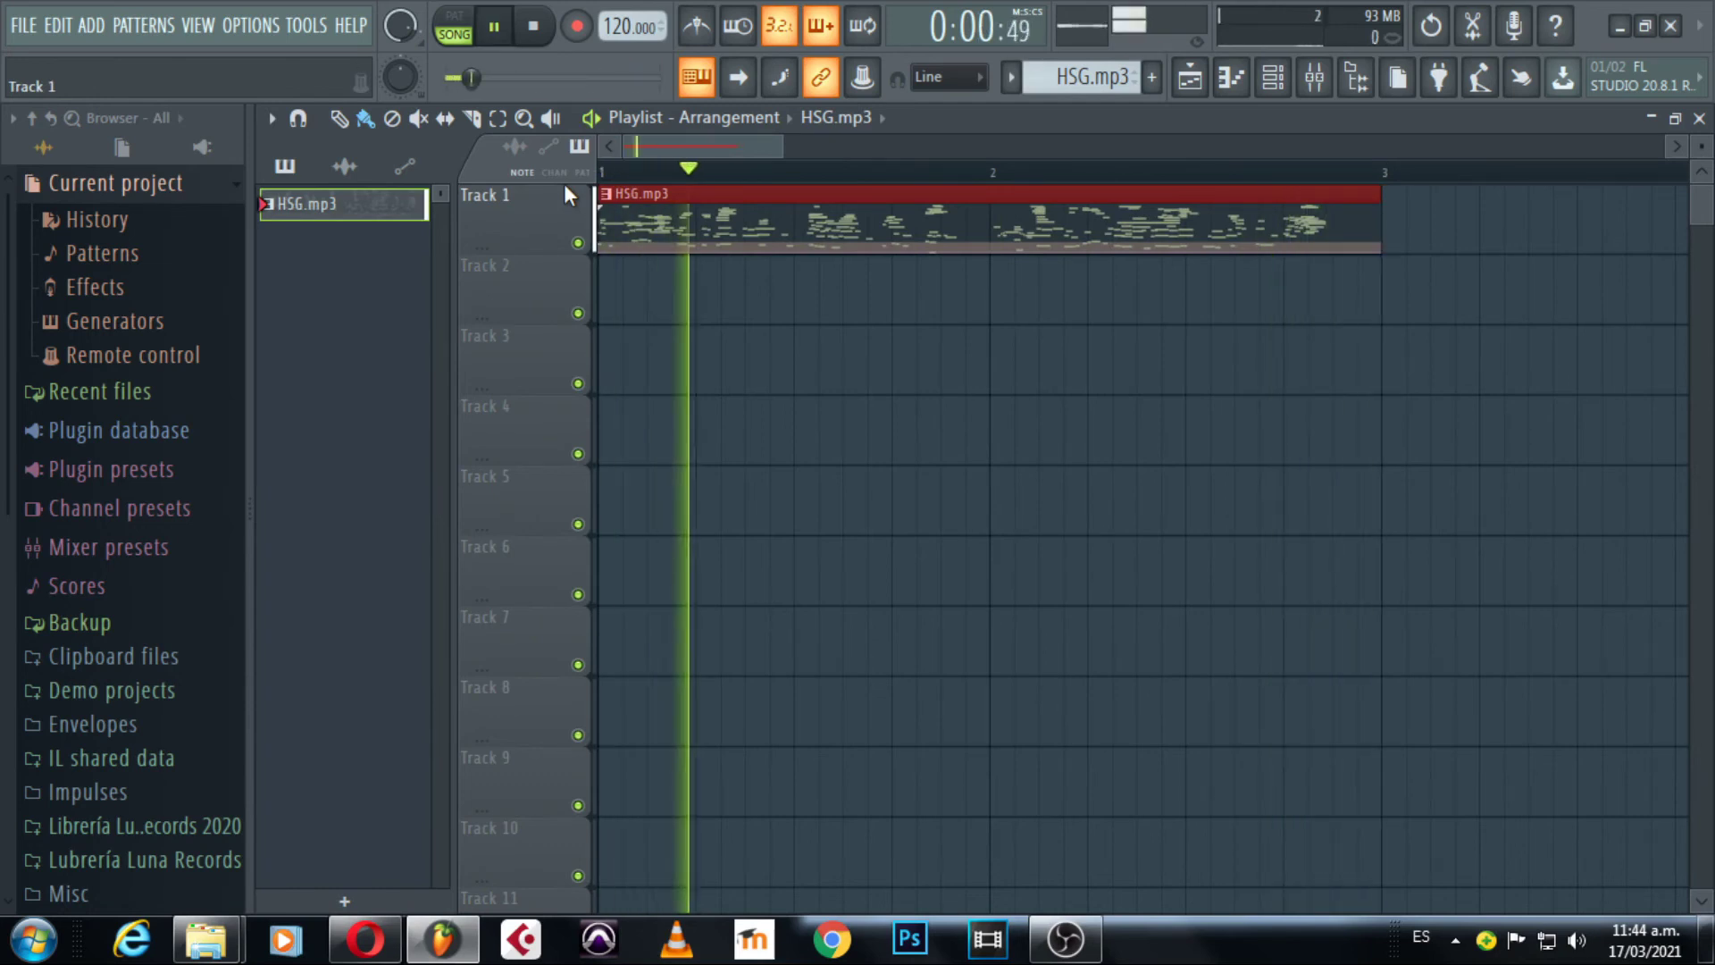
key("space")
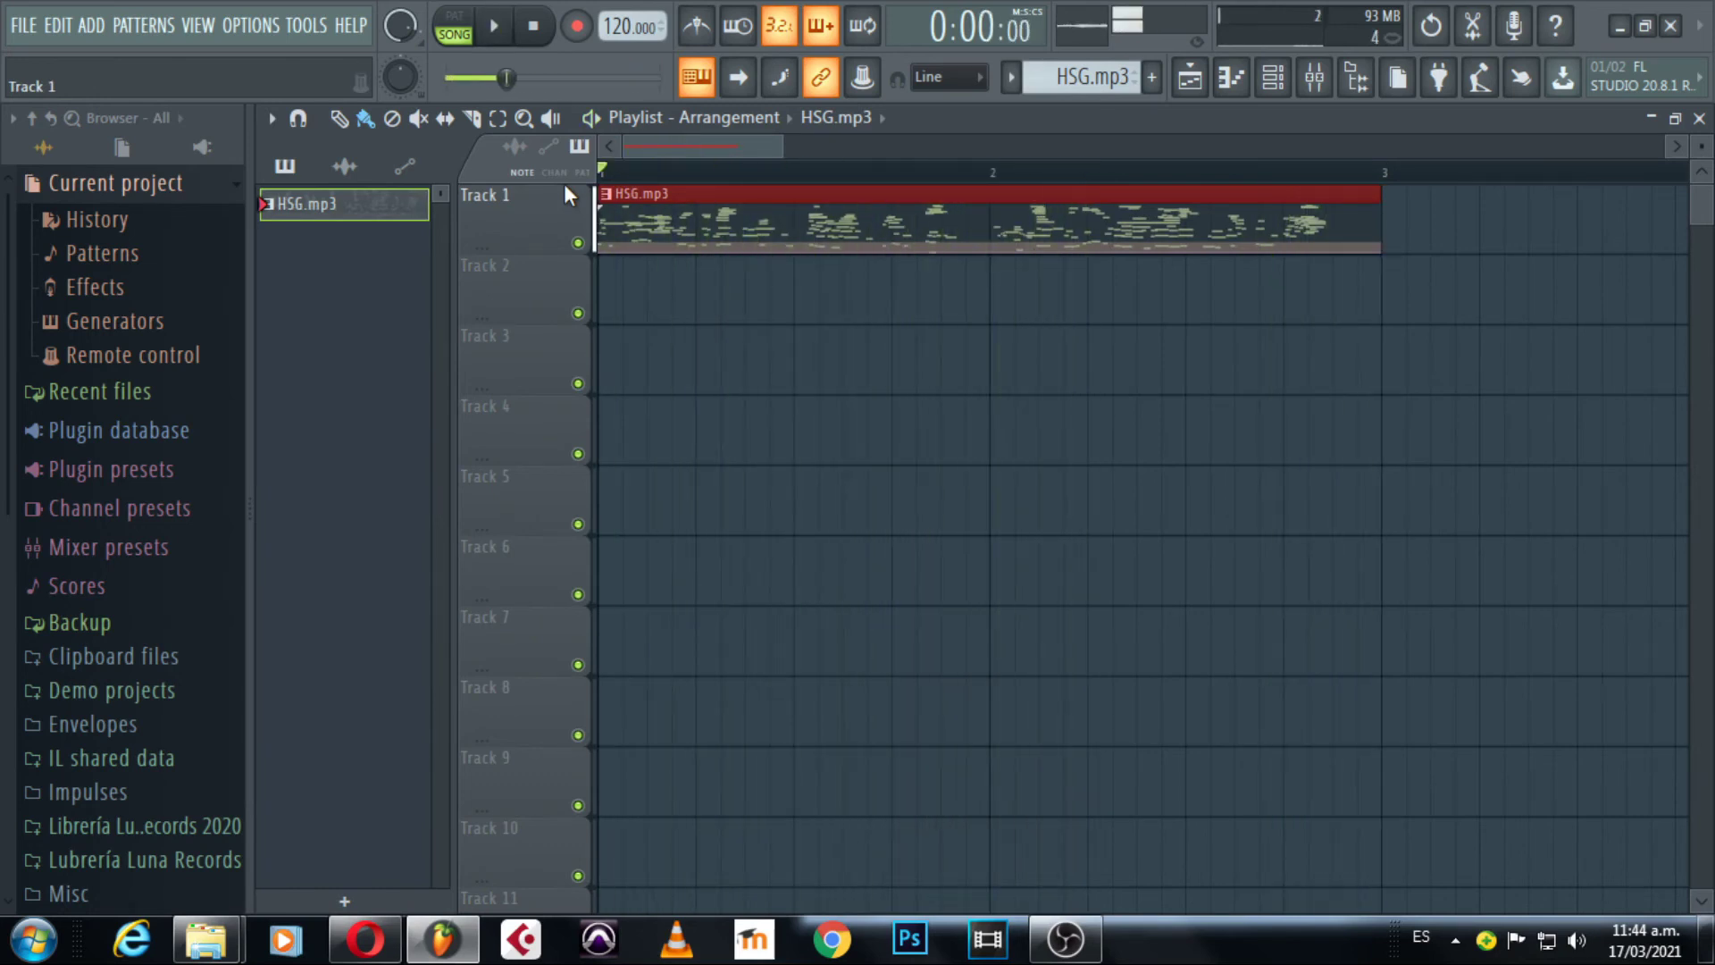
Add the HSG audio file from the Música library to playlist Track 2, mute Track 1 and play the audio.
mouse_move(389, 946)
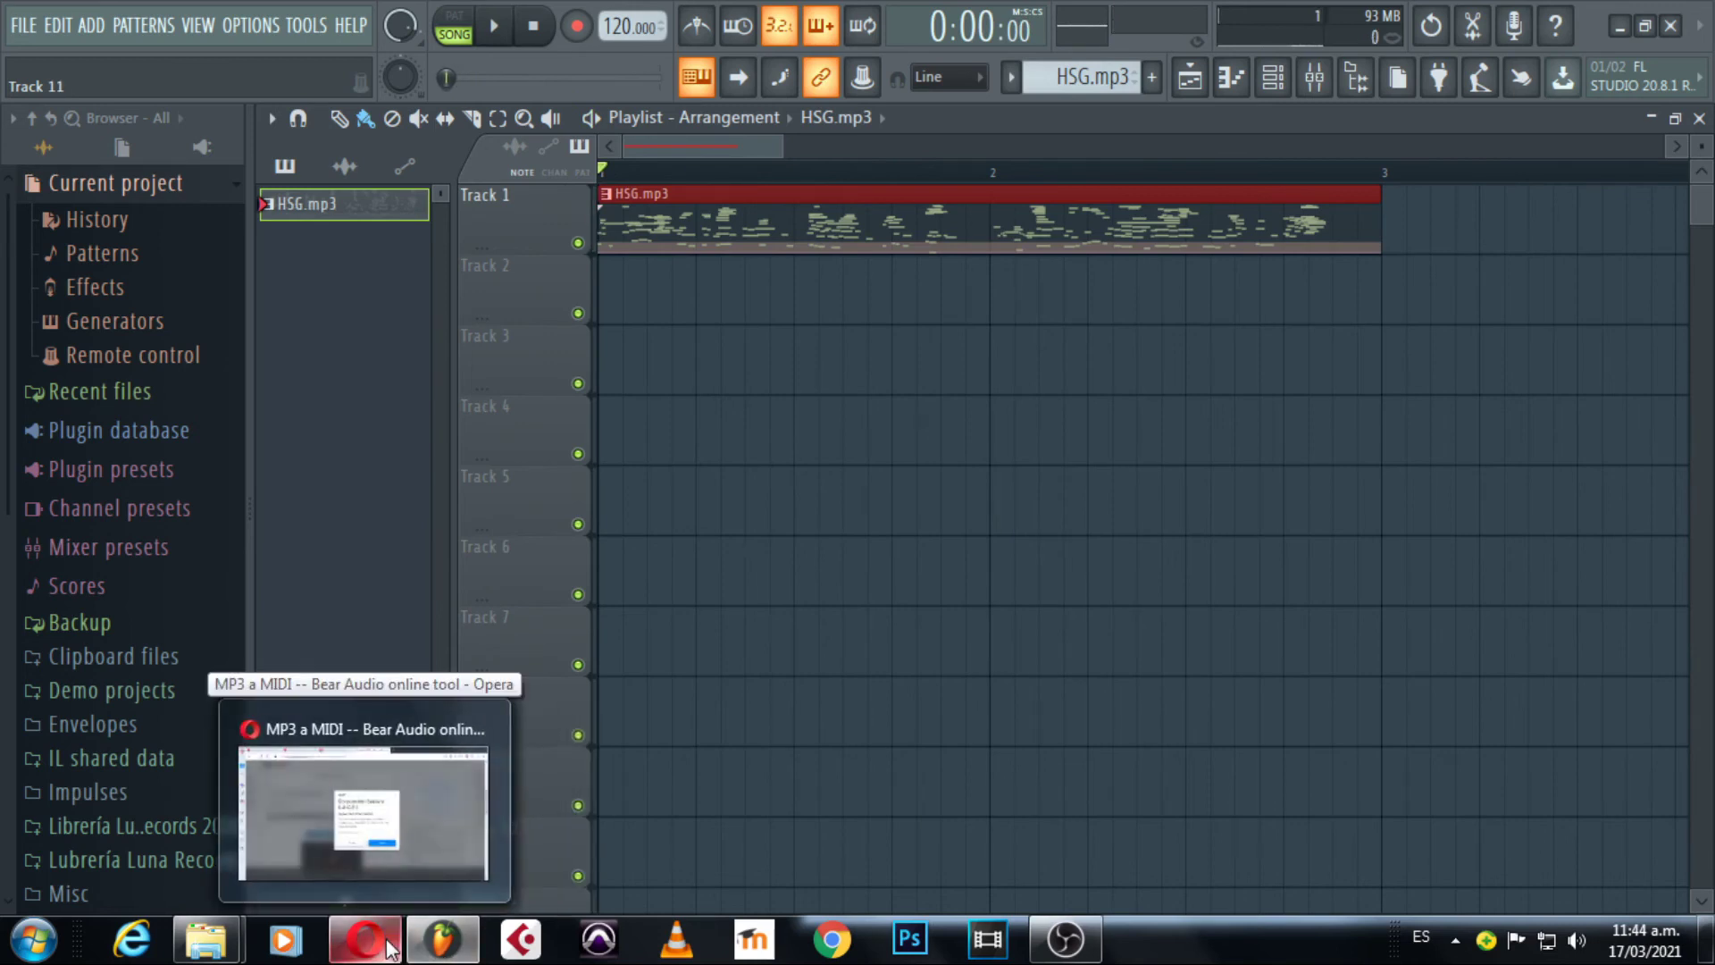
mouse_move(338, 951)
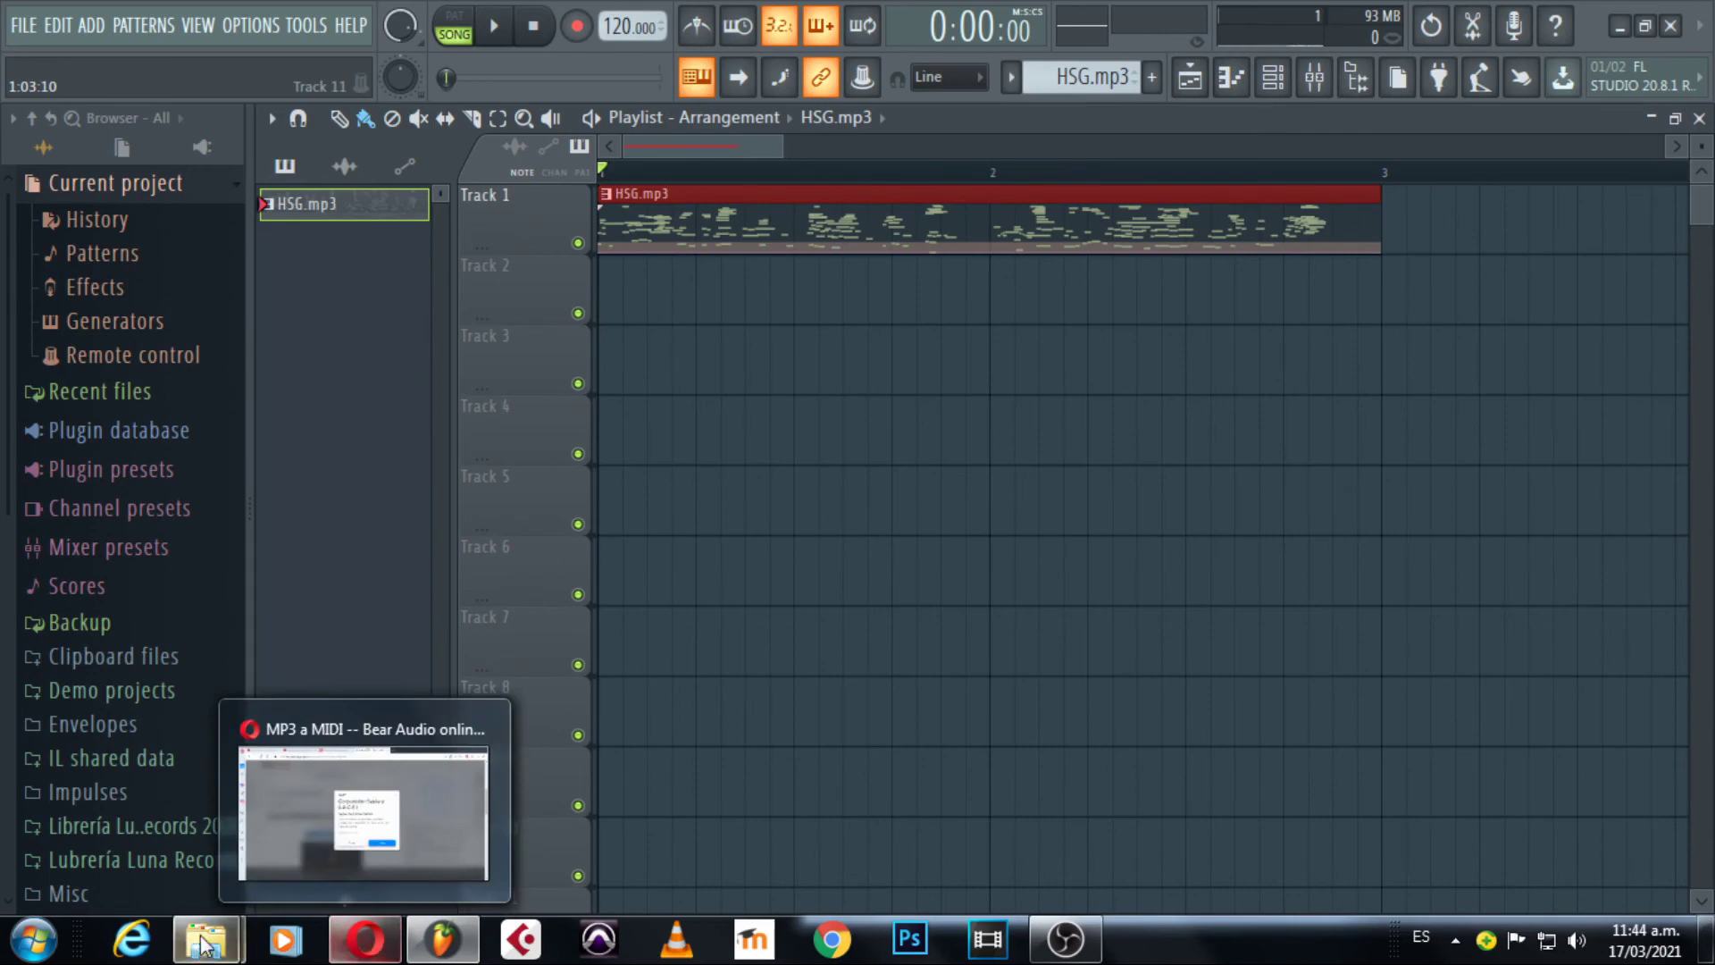
mouse_move(201, 945)
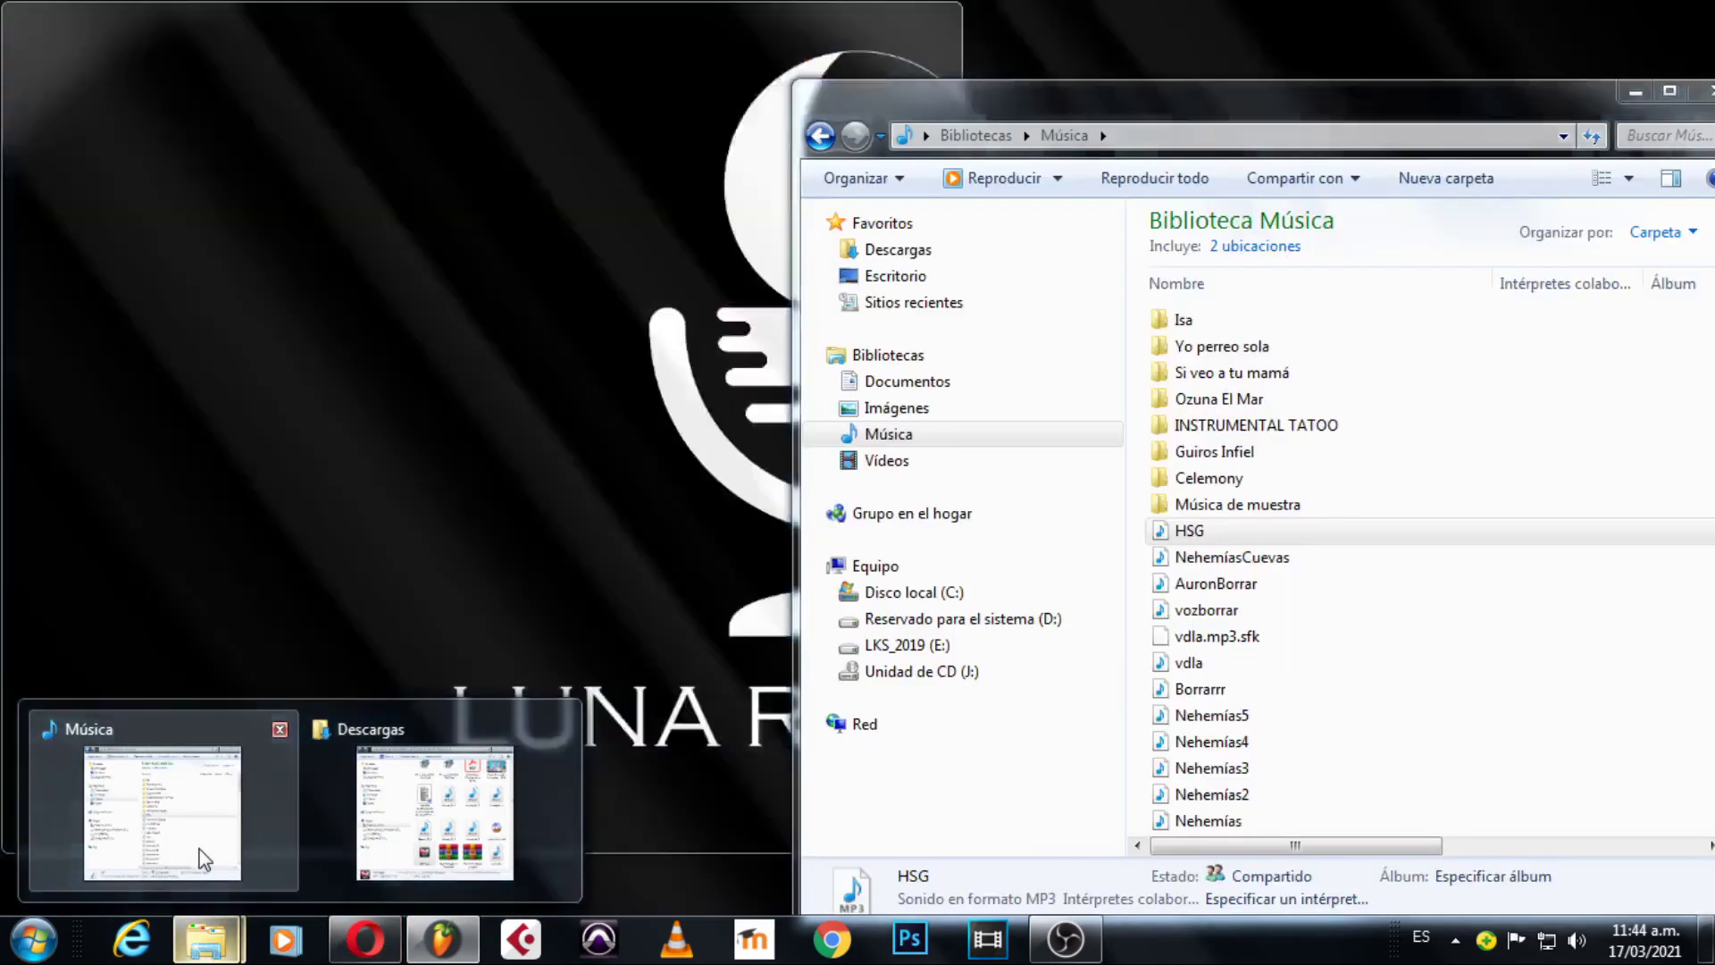
left_click(204, 859)
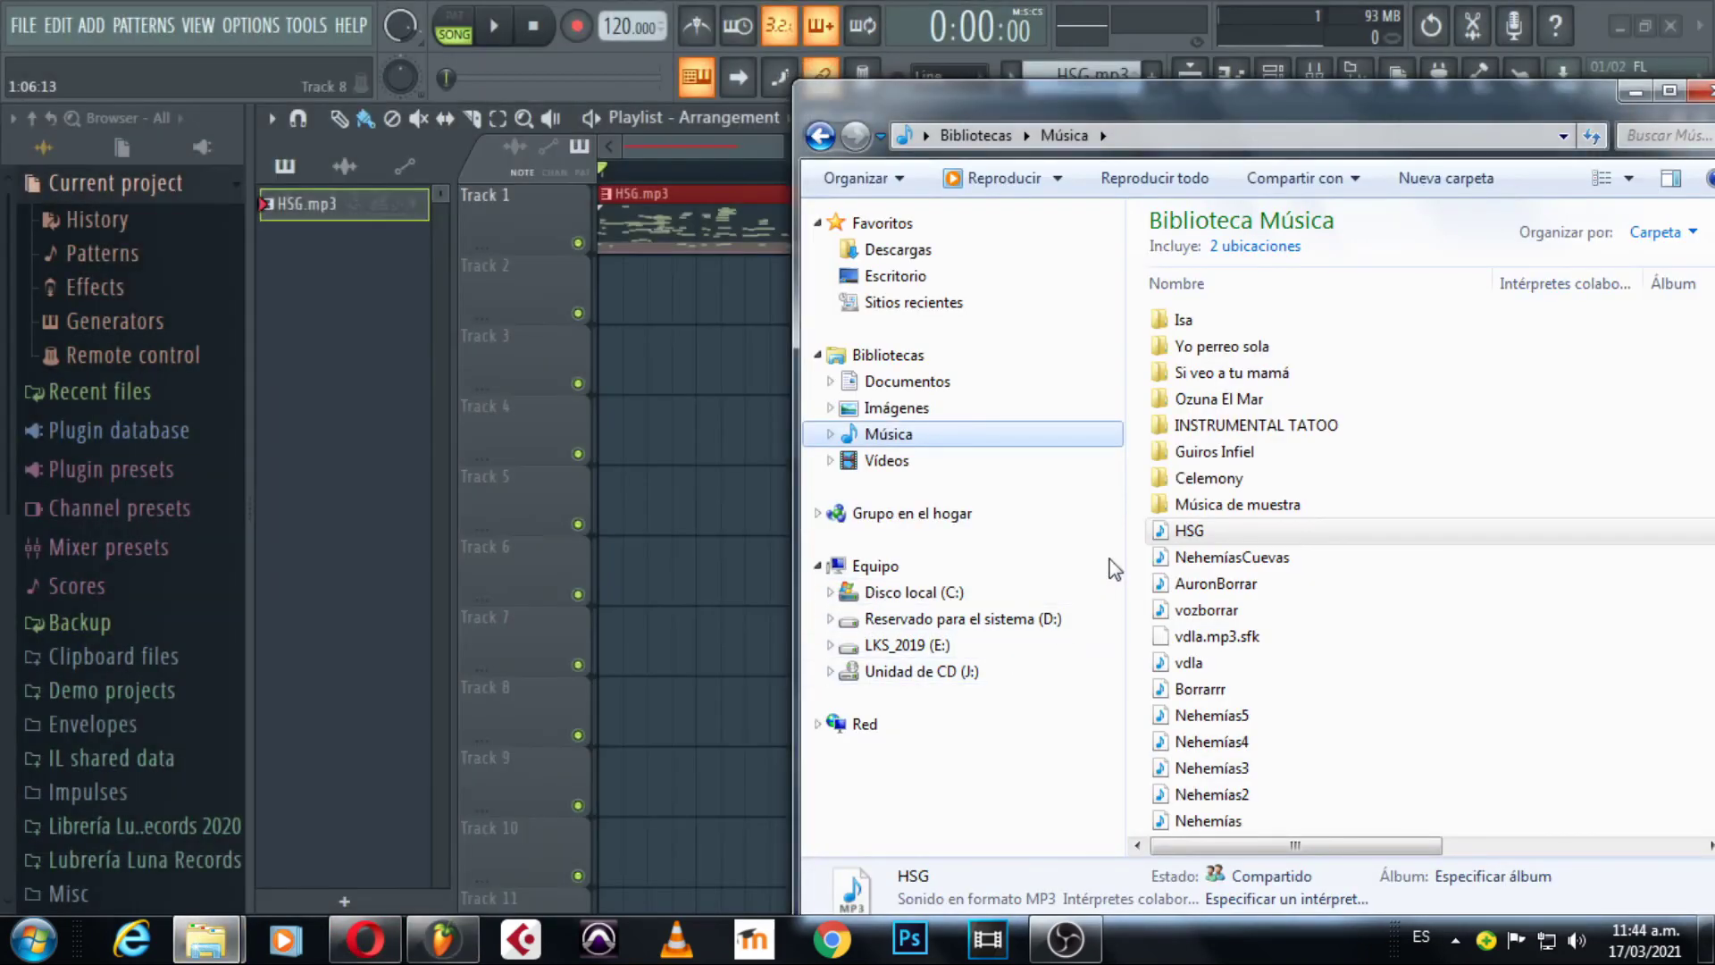
left_click_drag(1161, 533, 576, 271)
key("space")
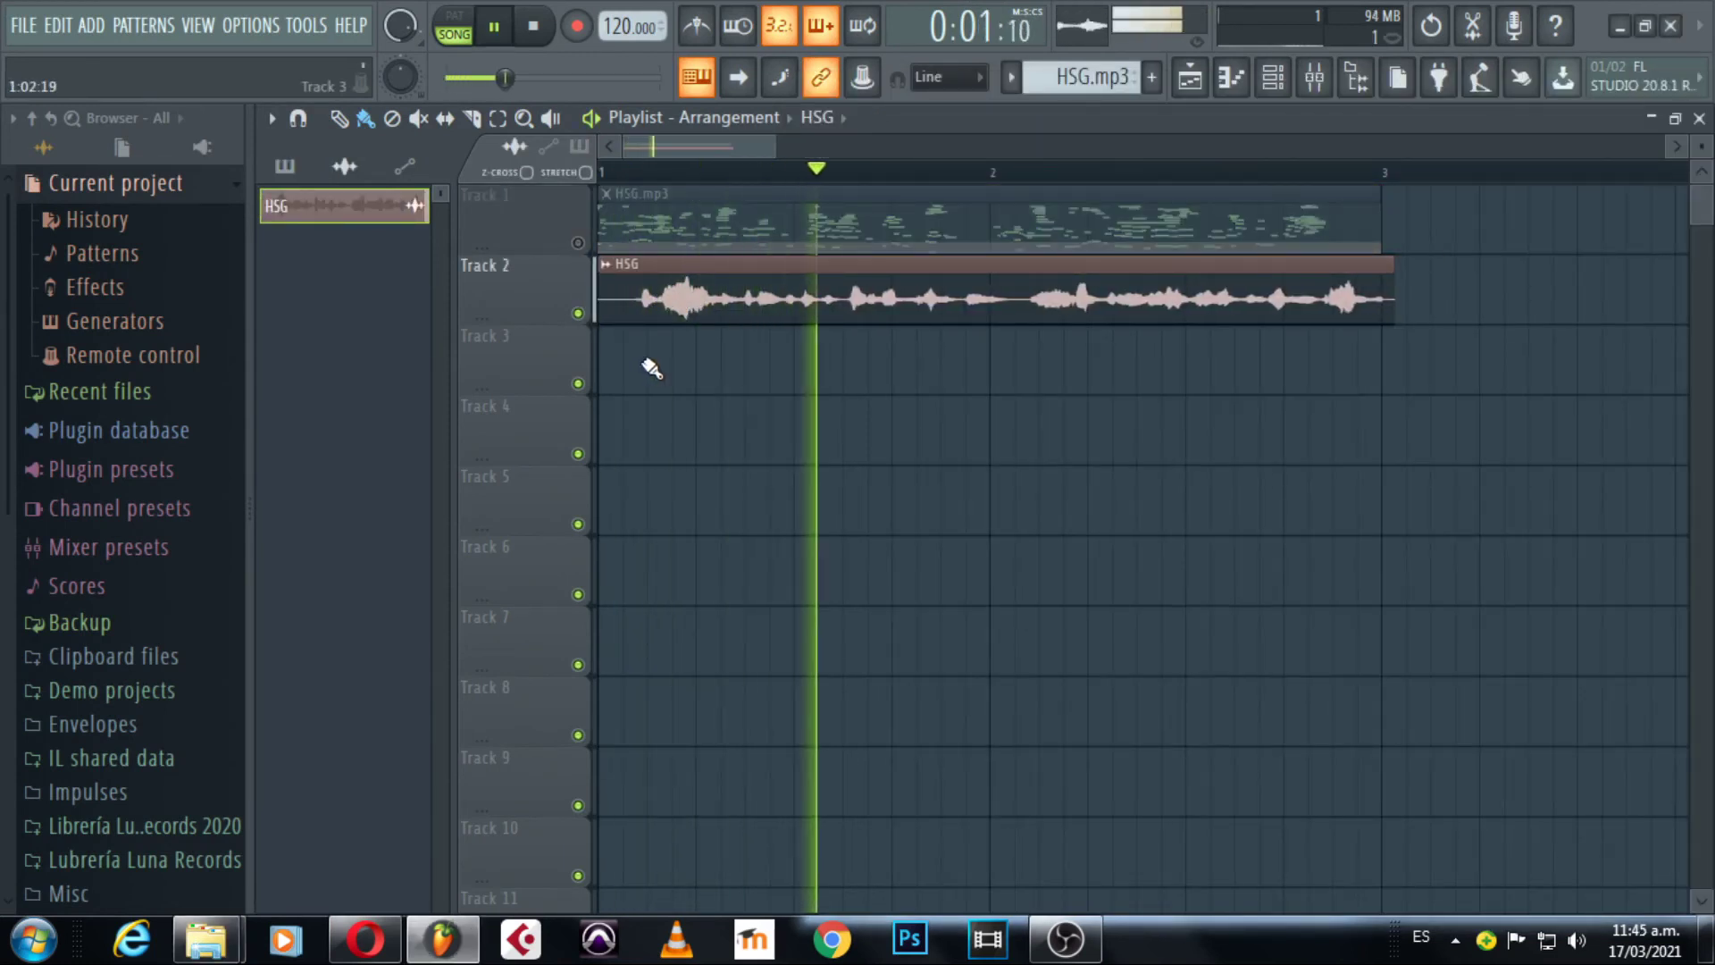
Solo the MIDI pattern on Track 1 and the HSG audio on Track 2 alternately, playing each to compare them.
key("space")
right_click(588, 252)
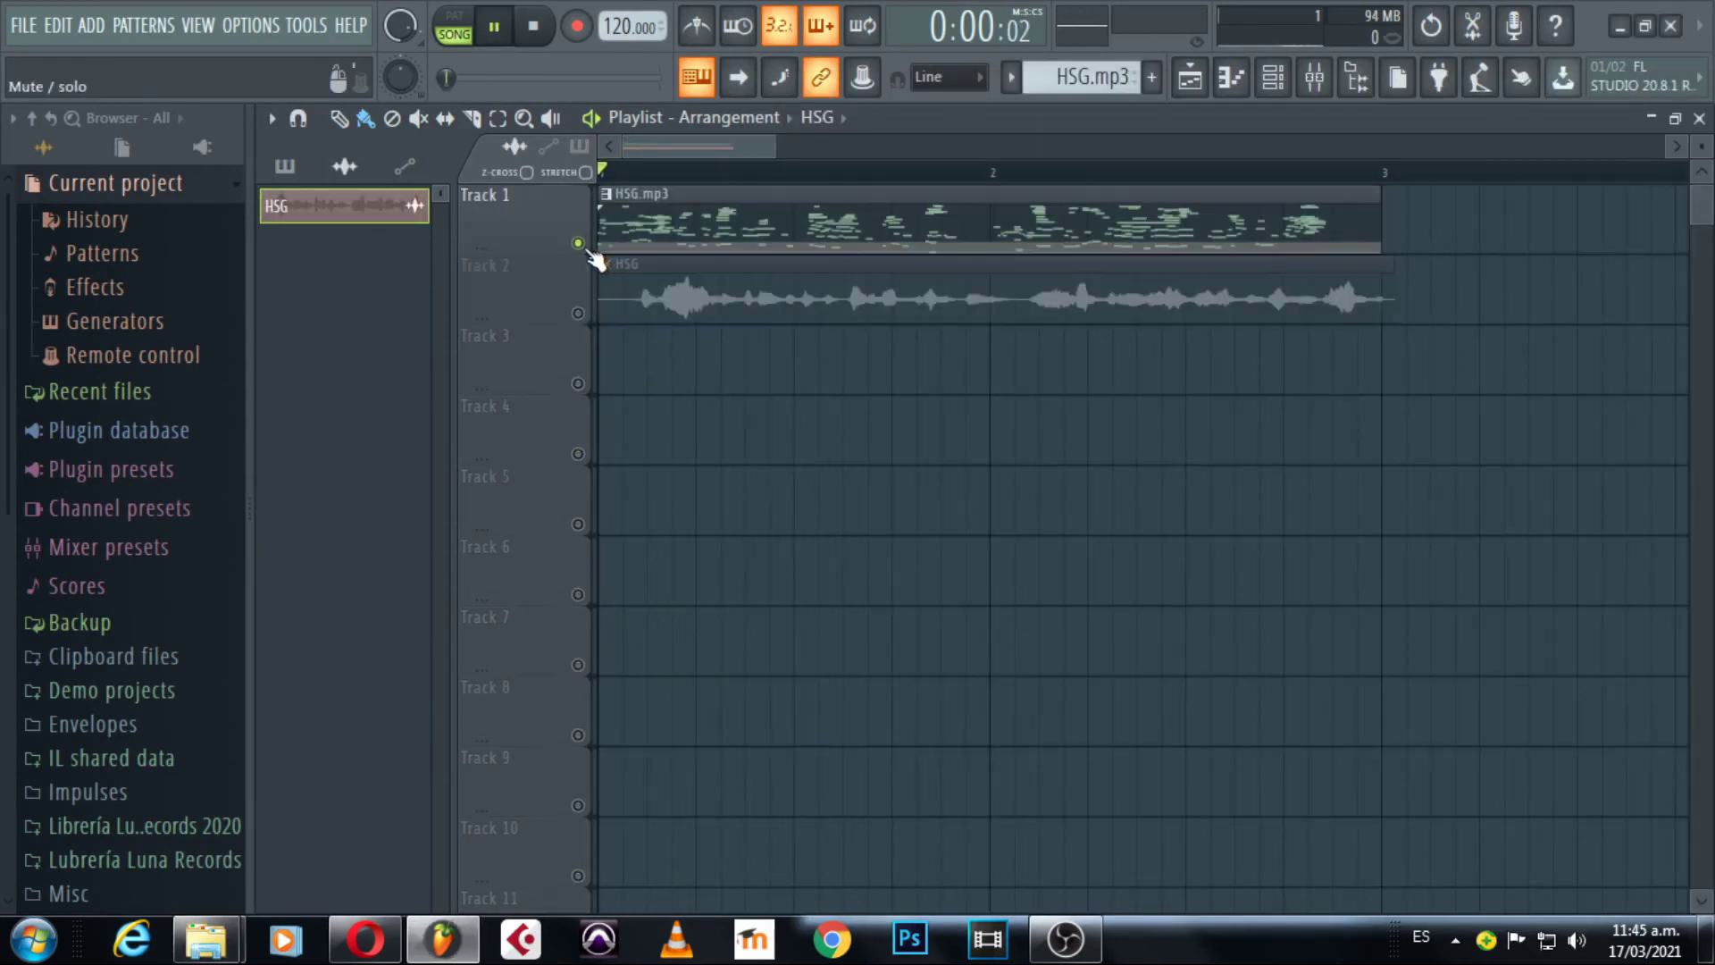
key("space")
key("space")
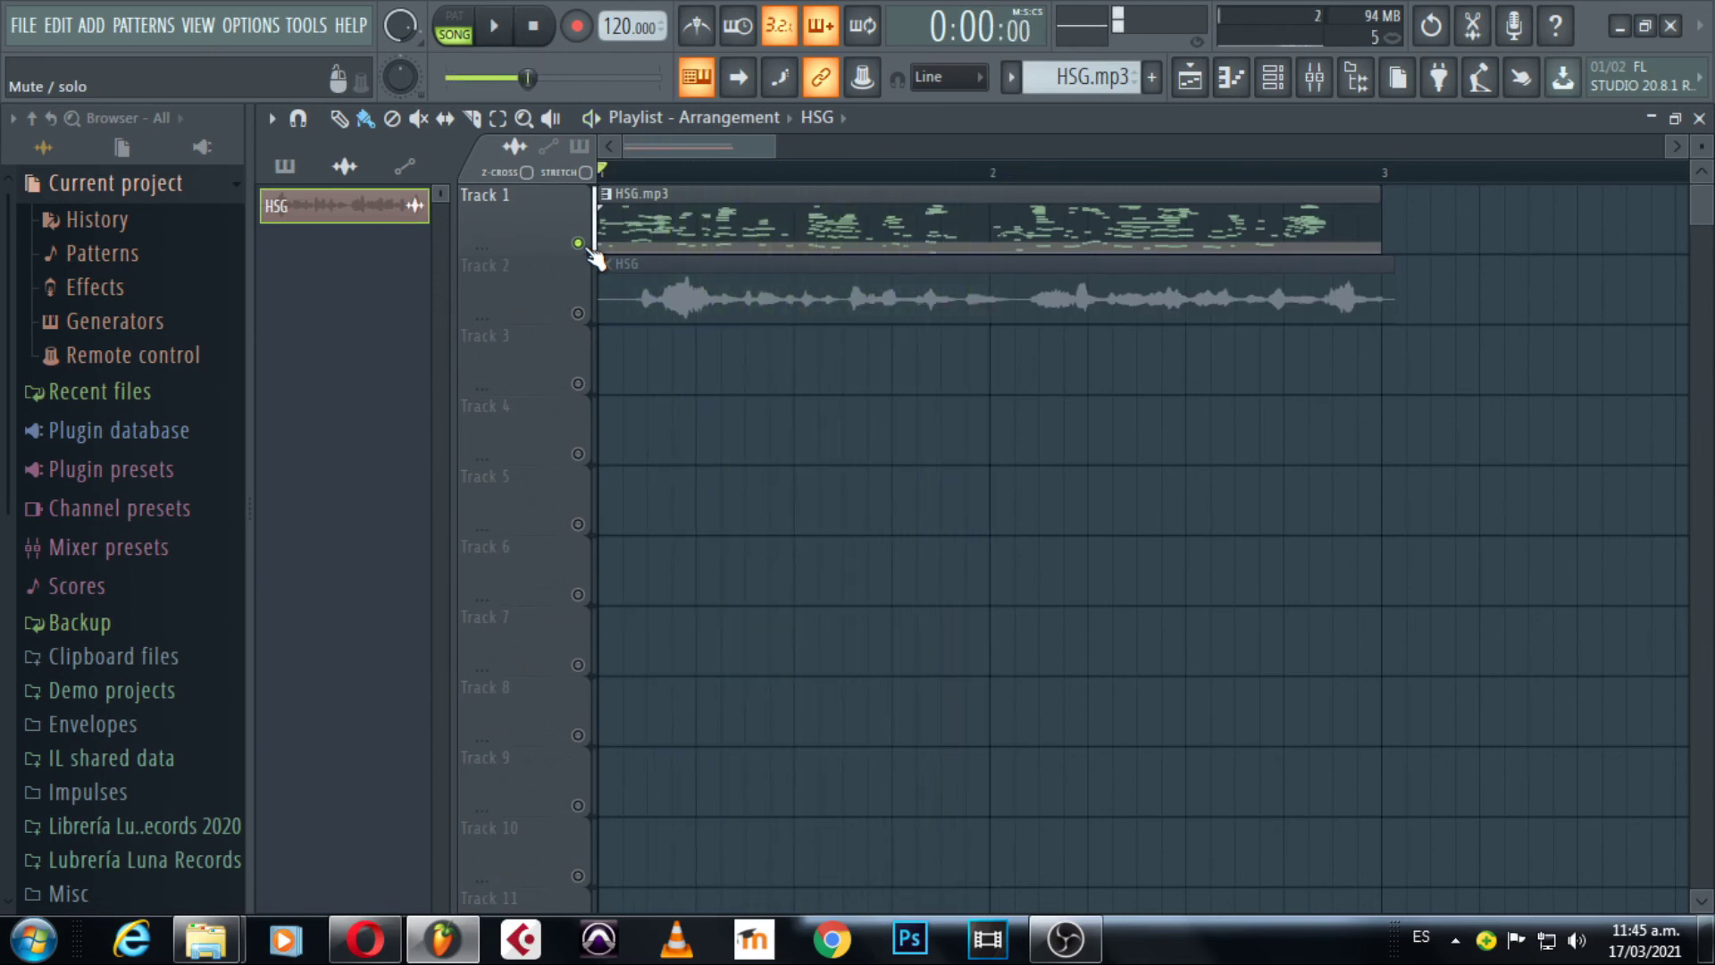
right_click(593, 314)
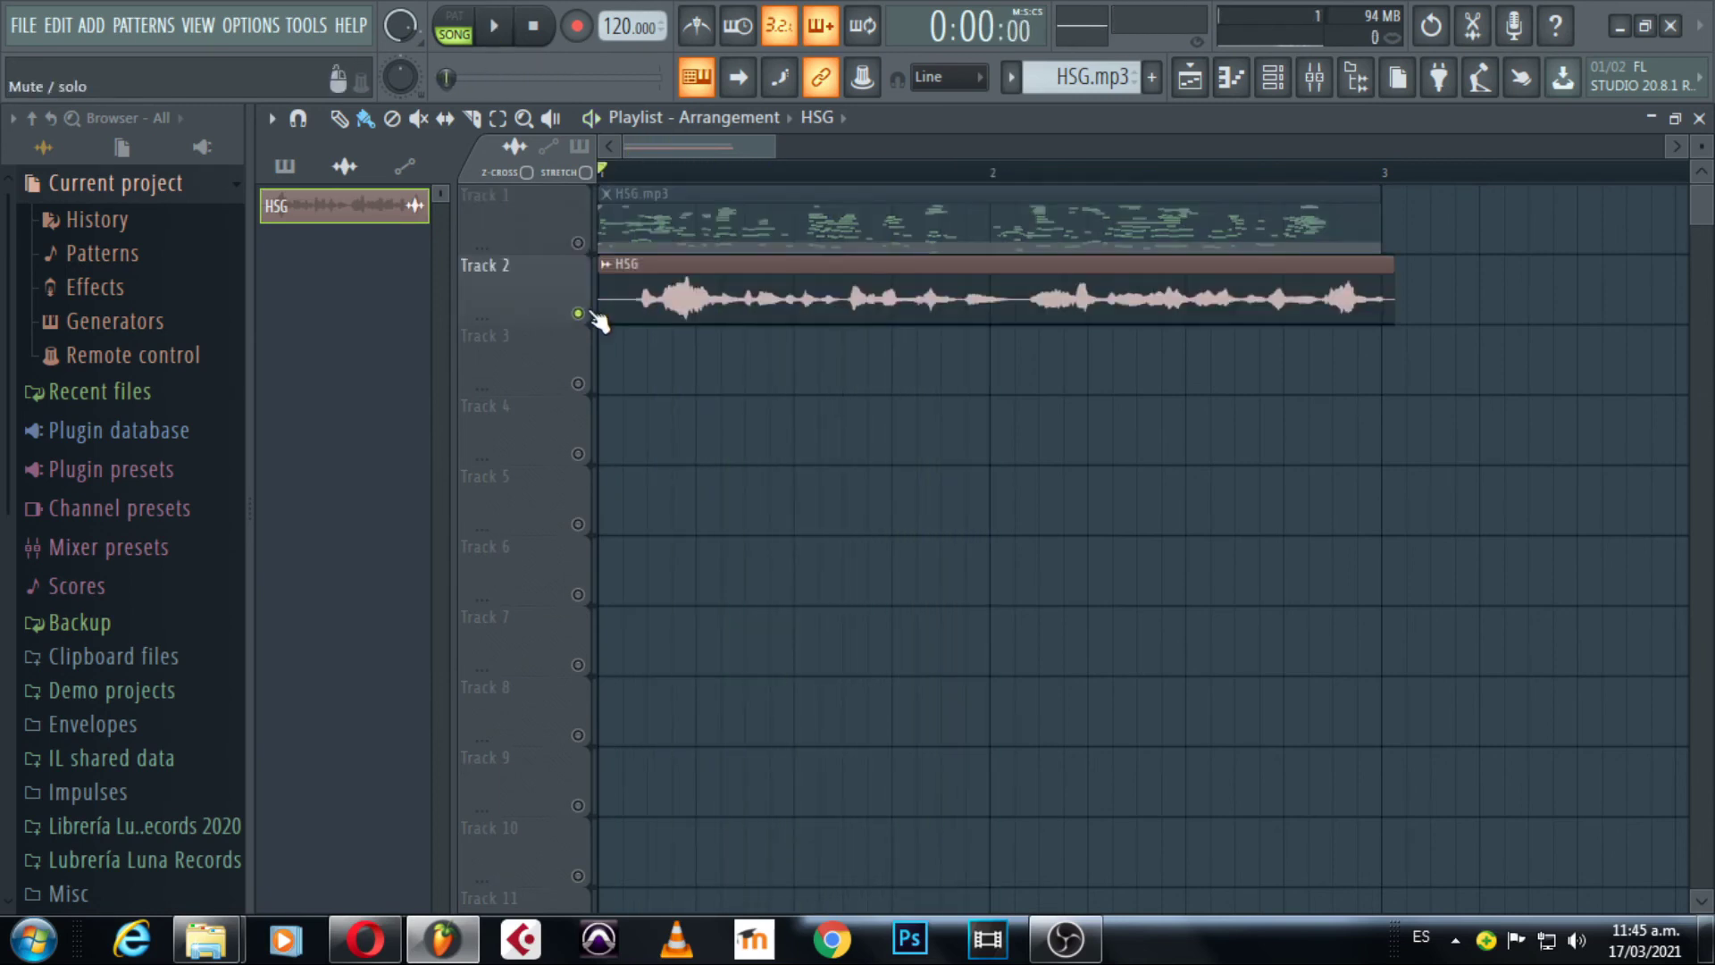
key("space")
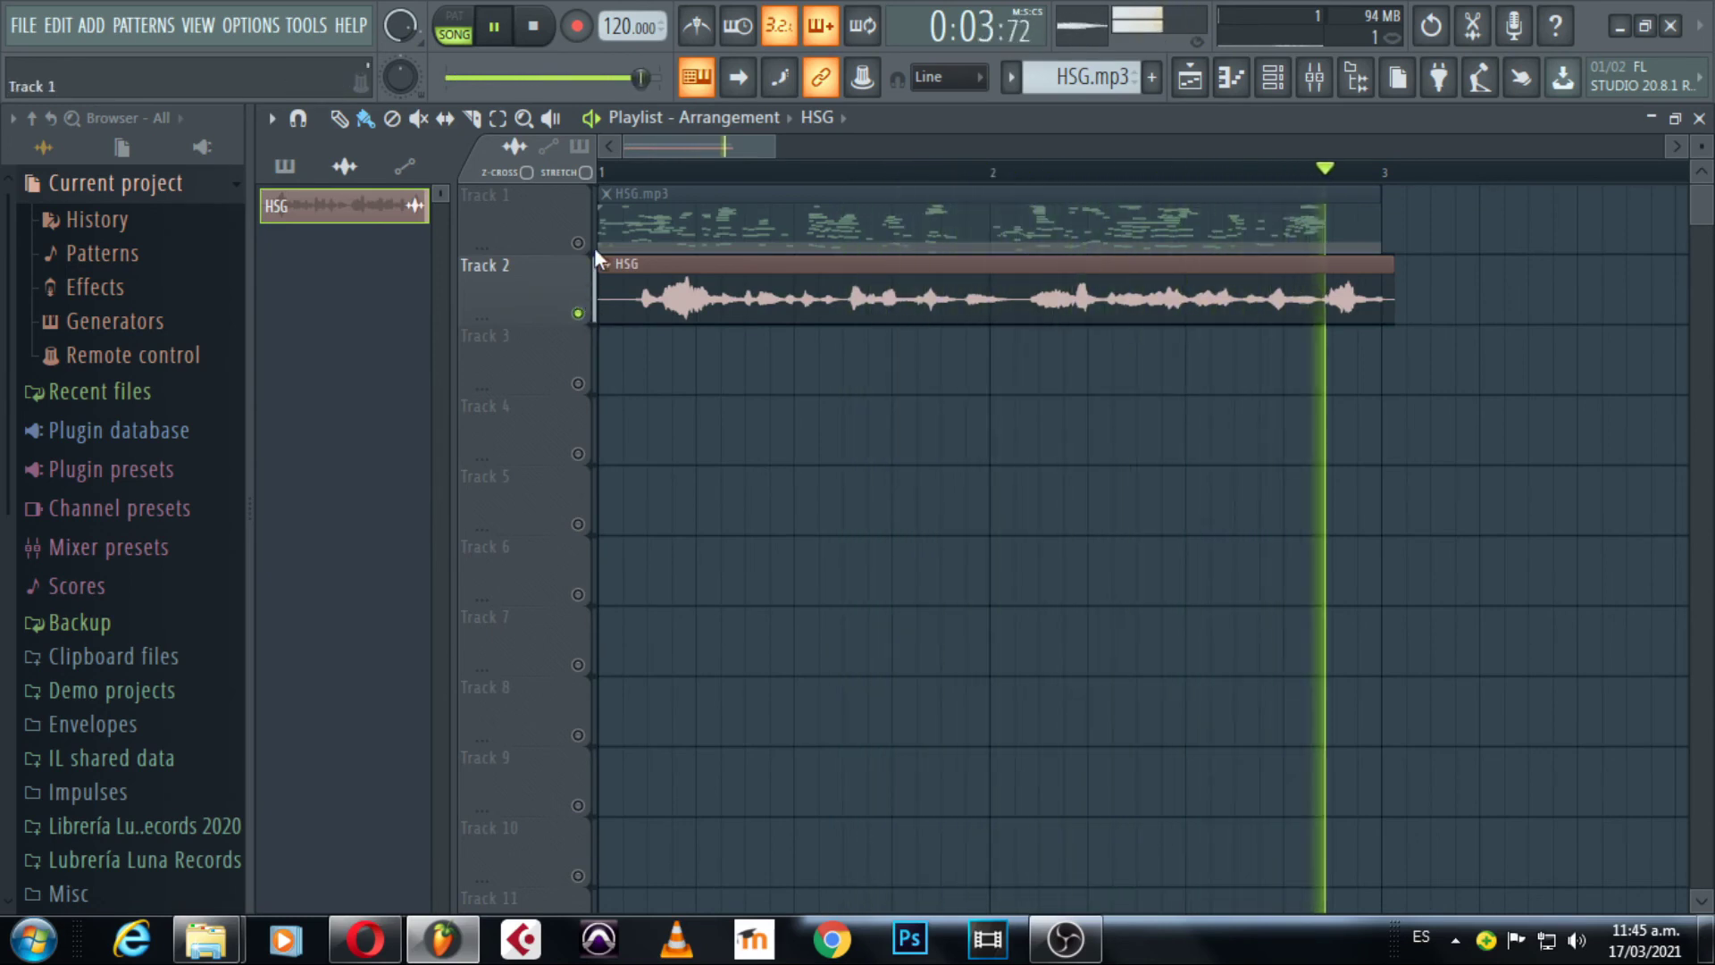
key("space")
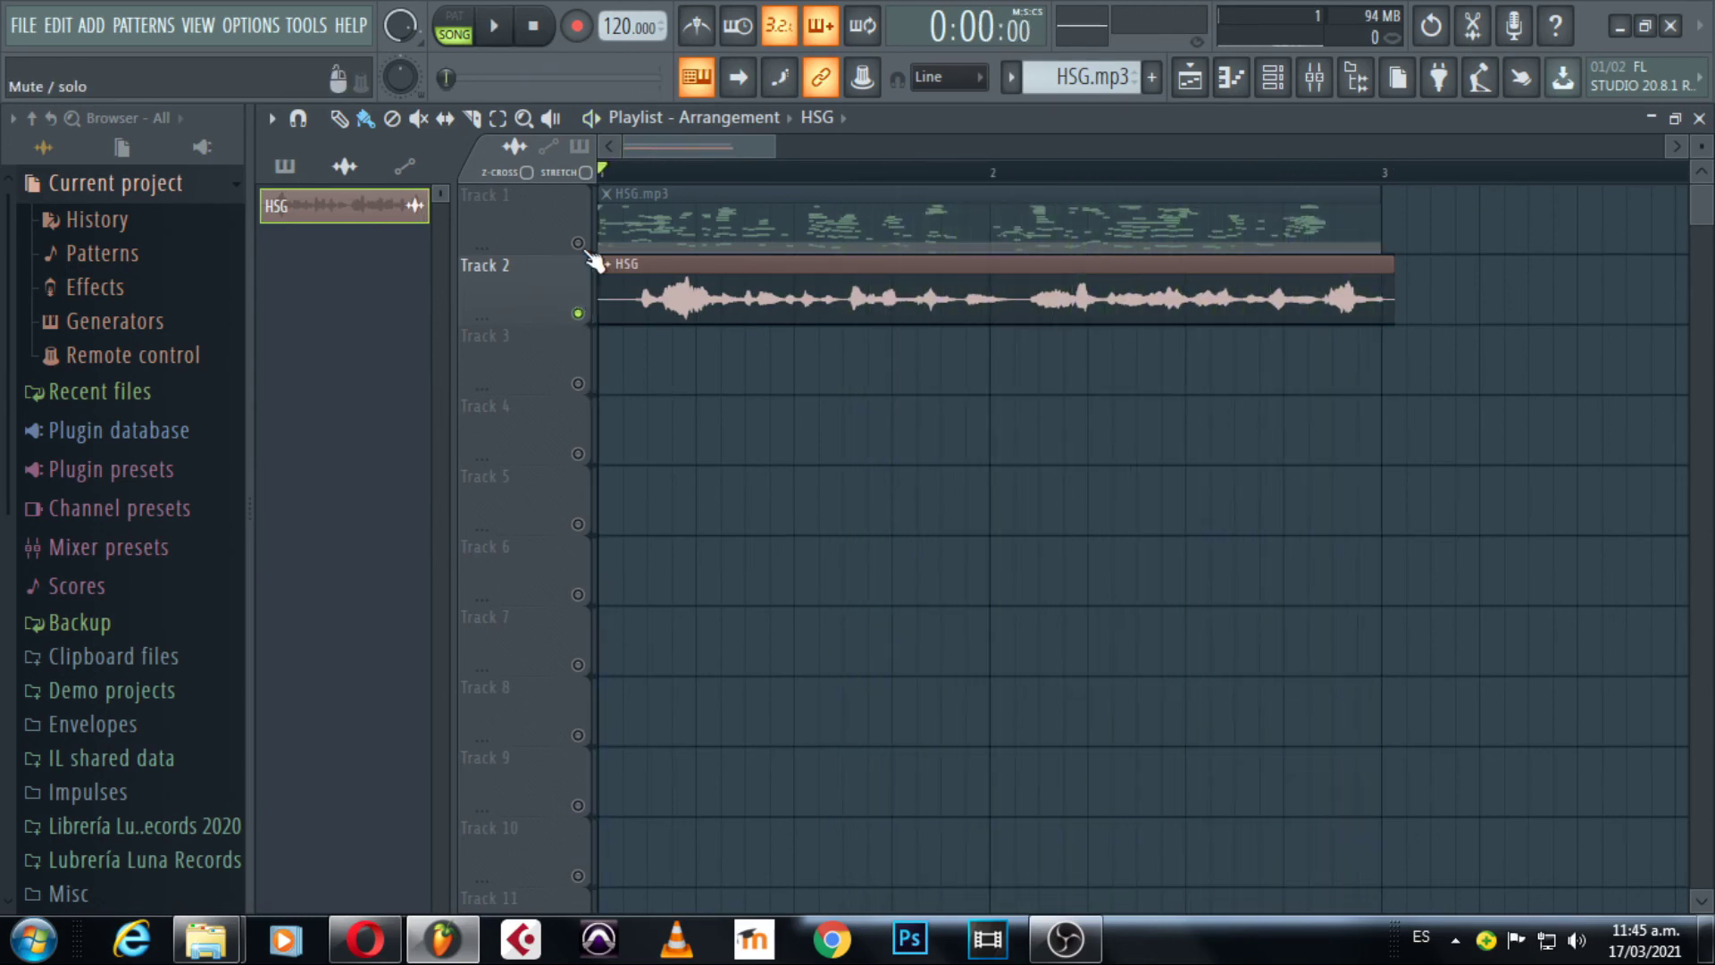
right_click(586, 251)
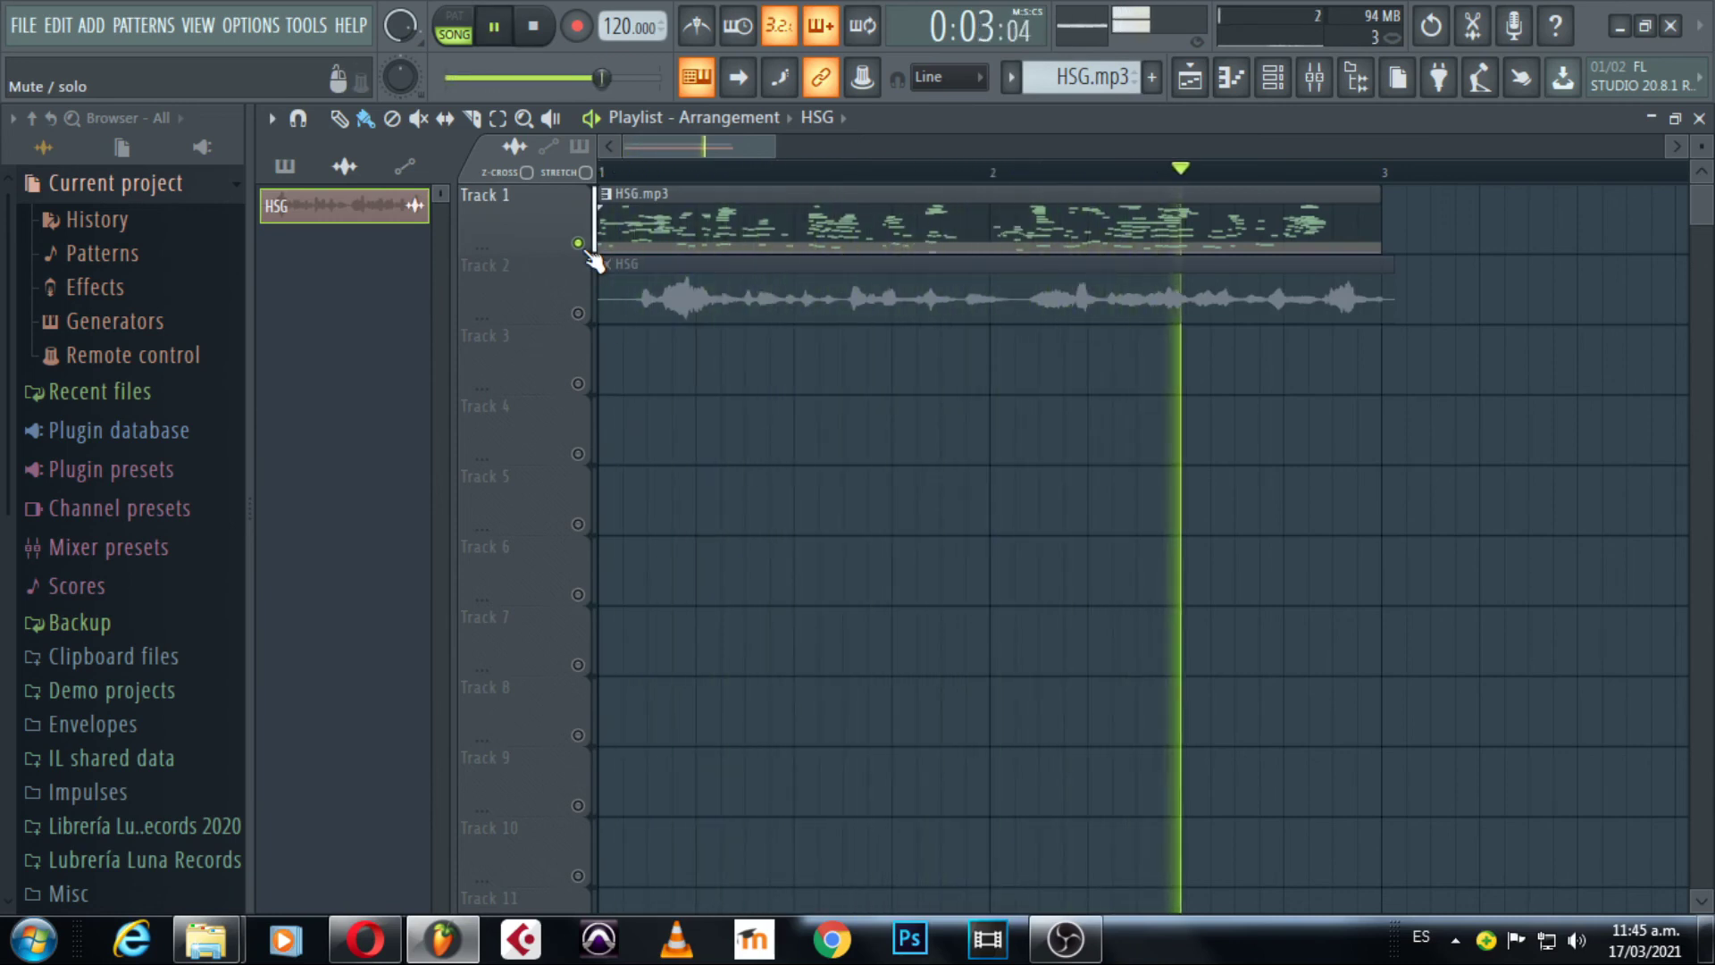
key("space")
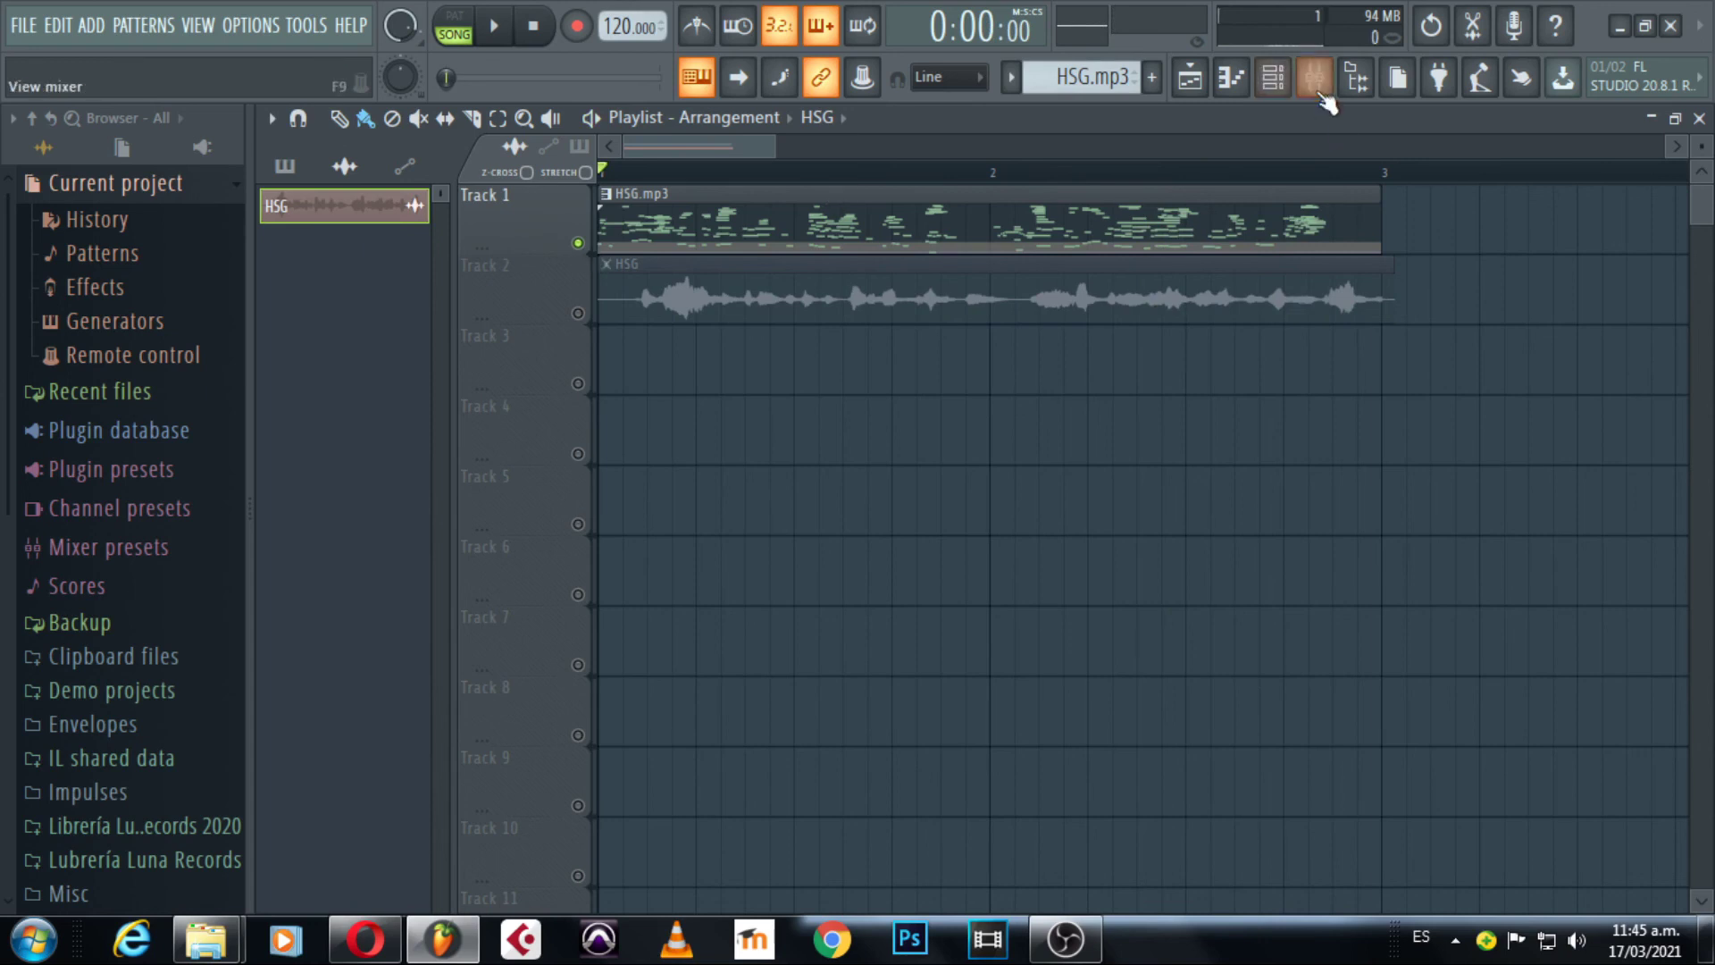
Replace the Channel #1 instrument with the Pianissimo plugin in the channel rack and close the plugin window.
left_click(1288, 91)
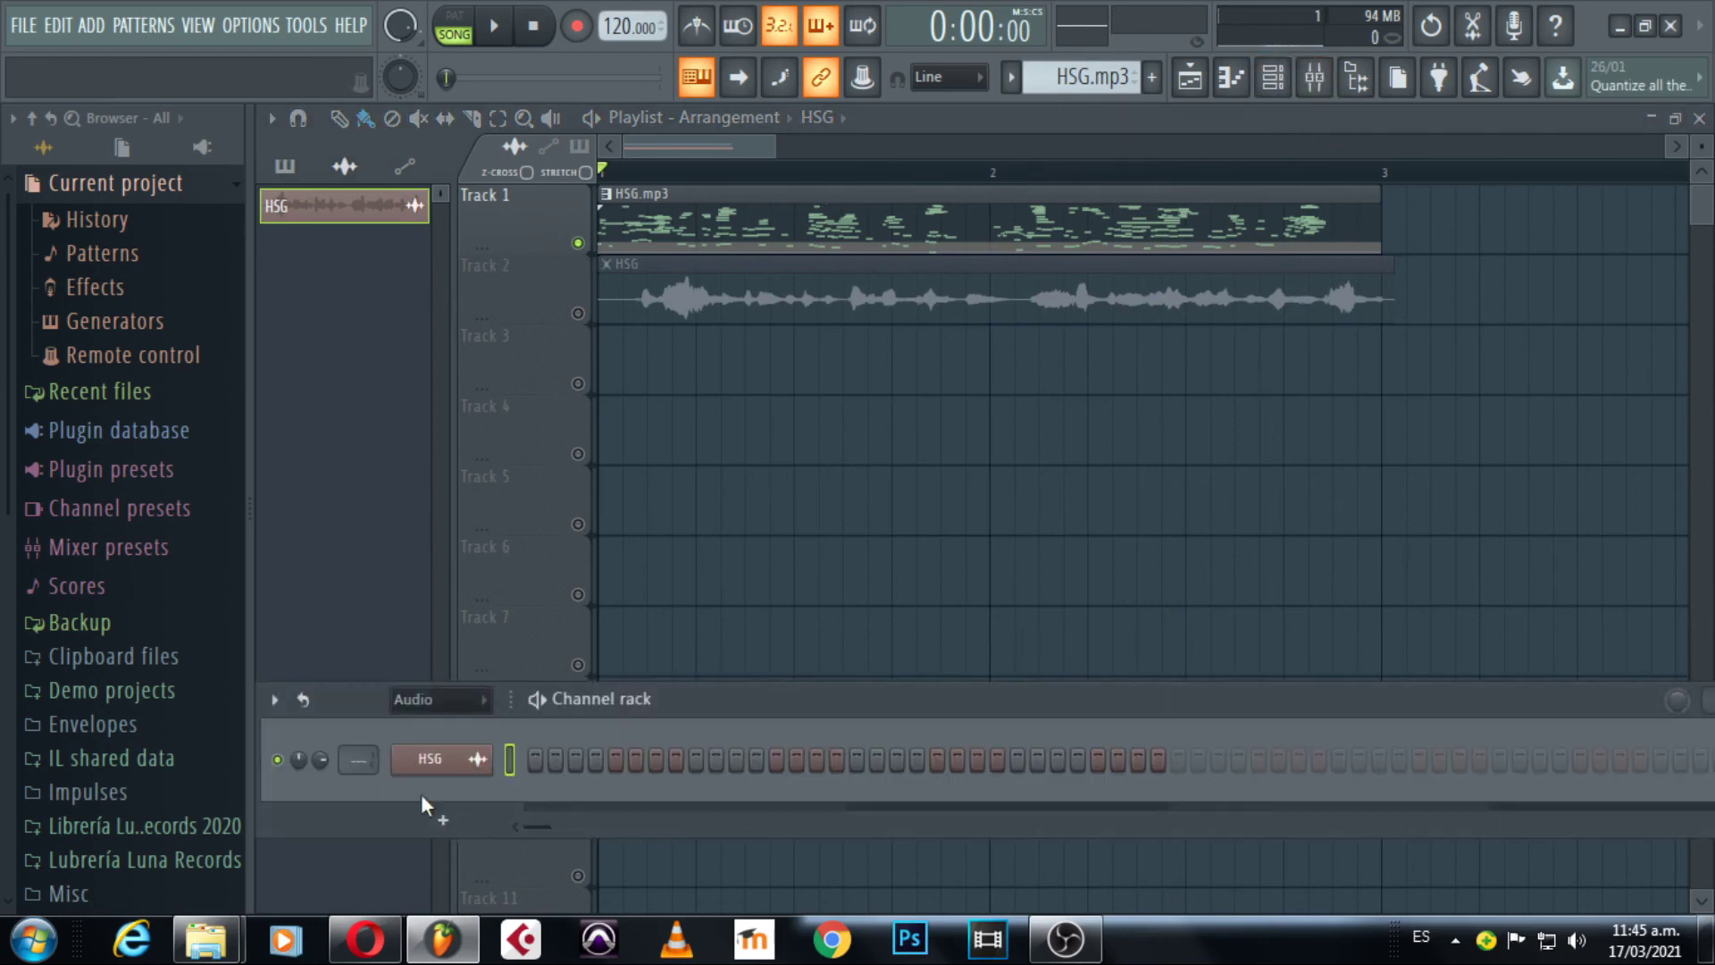
right_click(452, 760)
mouse_move(600, 753)
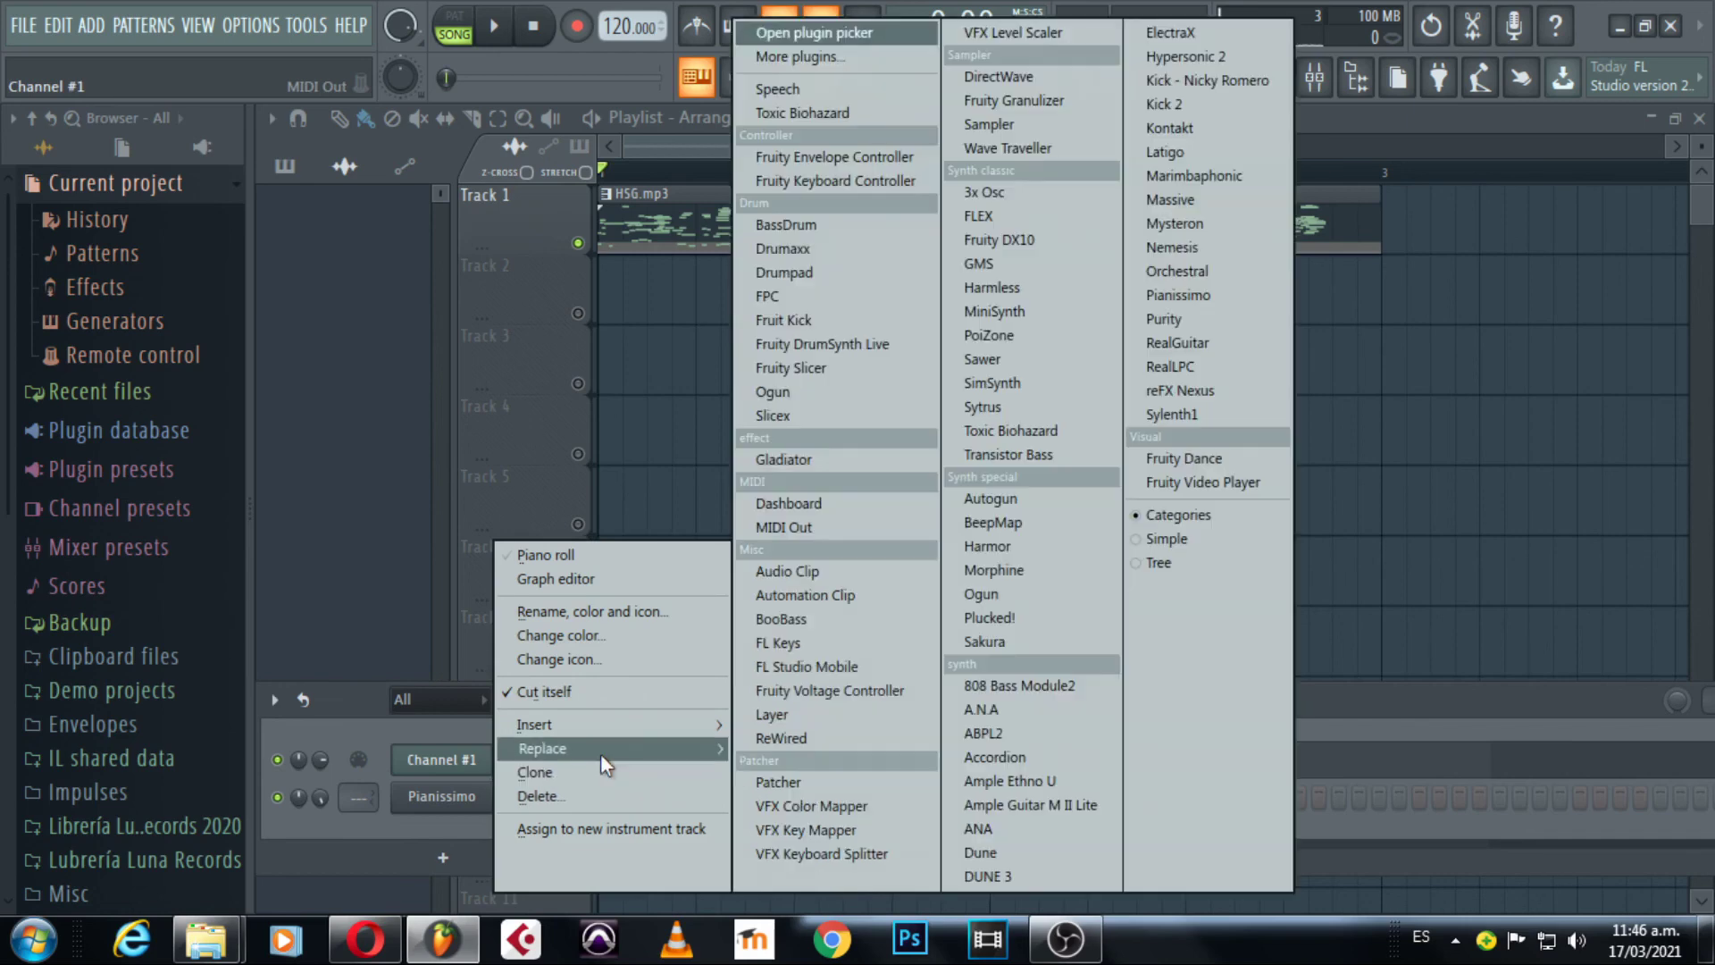
left_click(1161, 298)
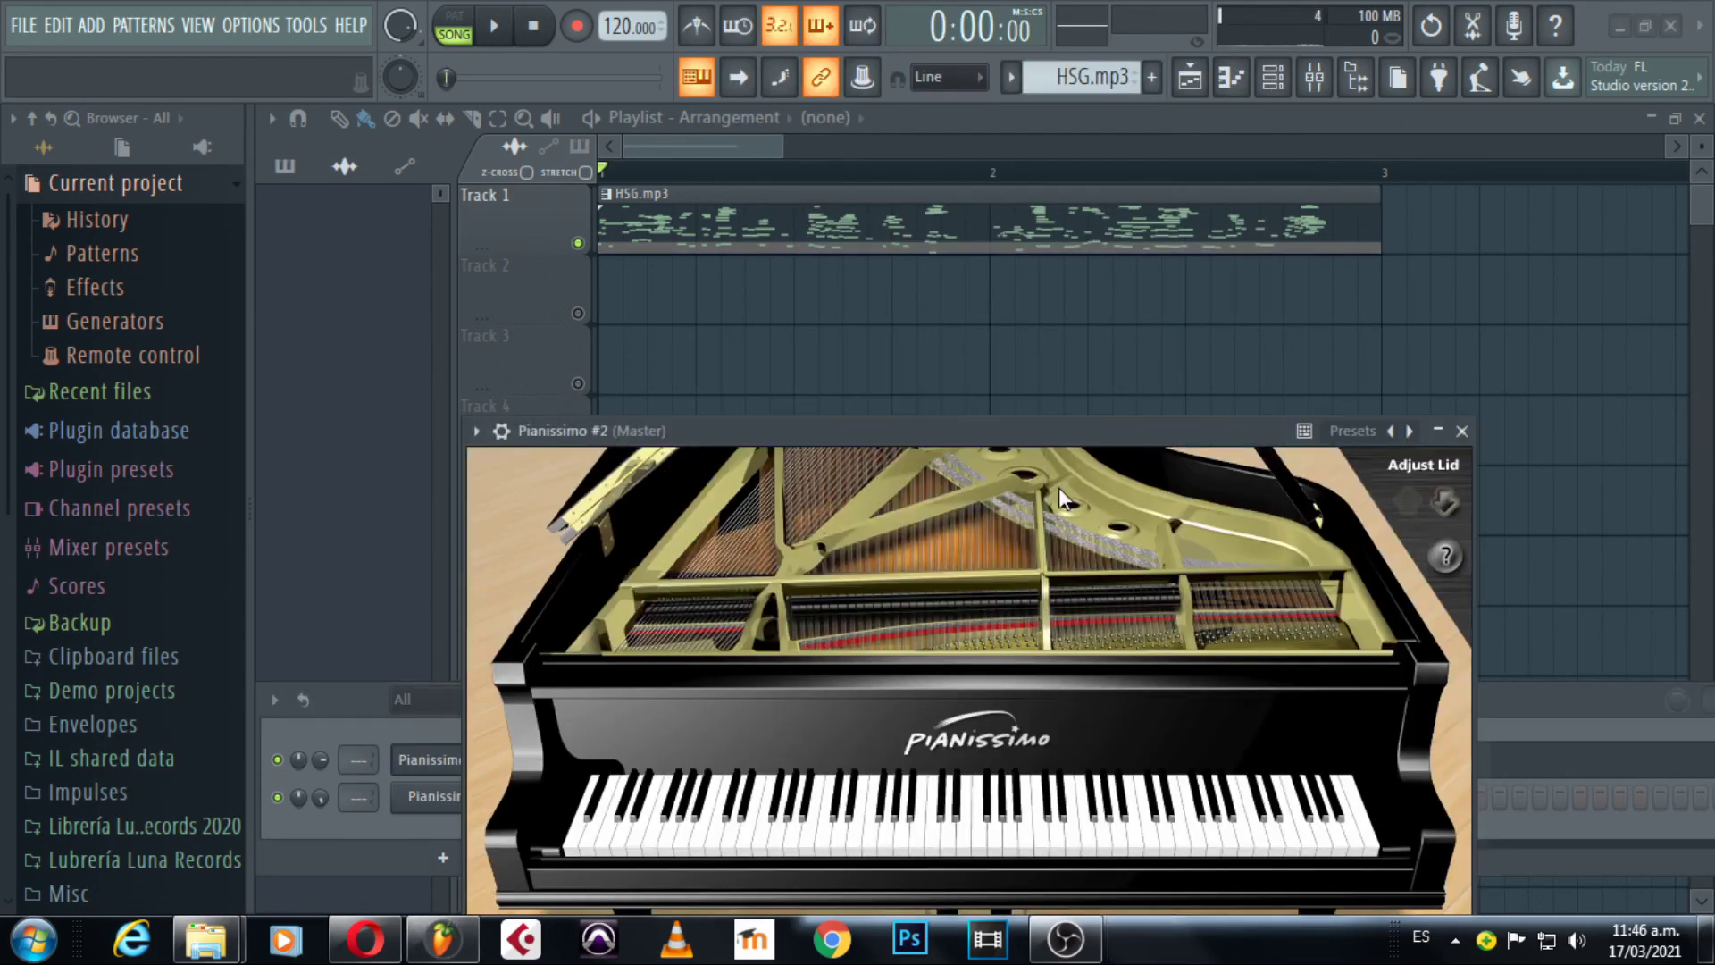
left_click(1463, 432)
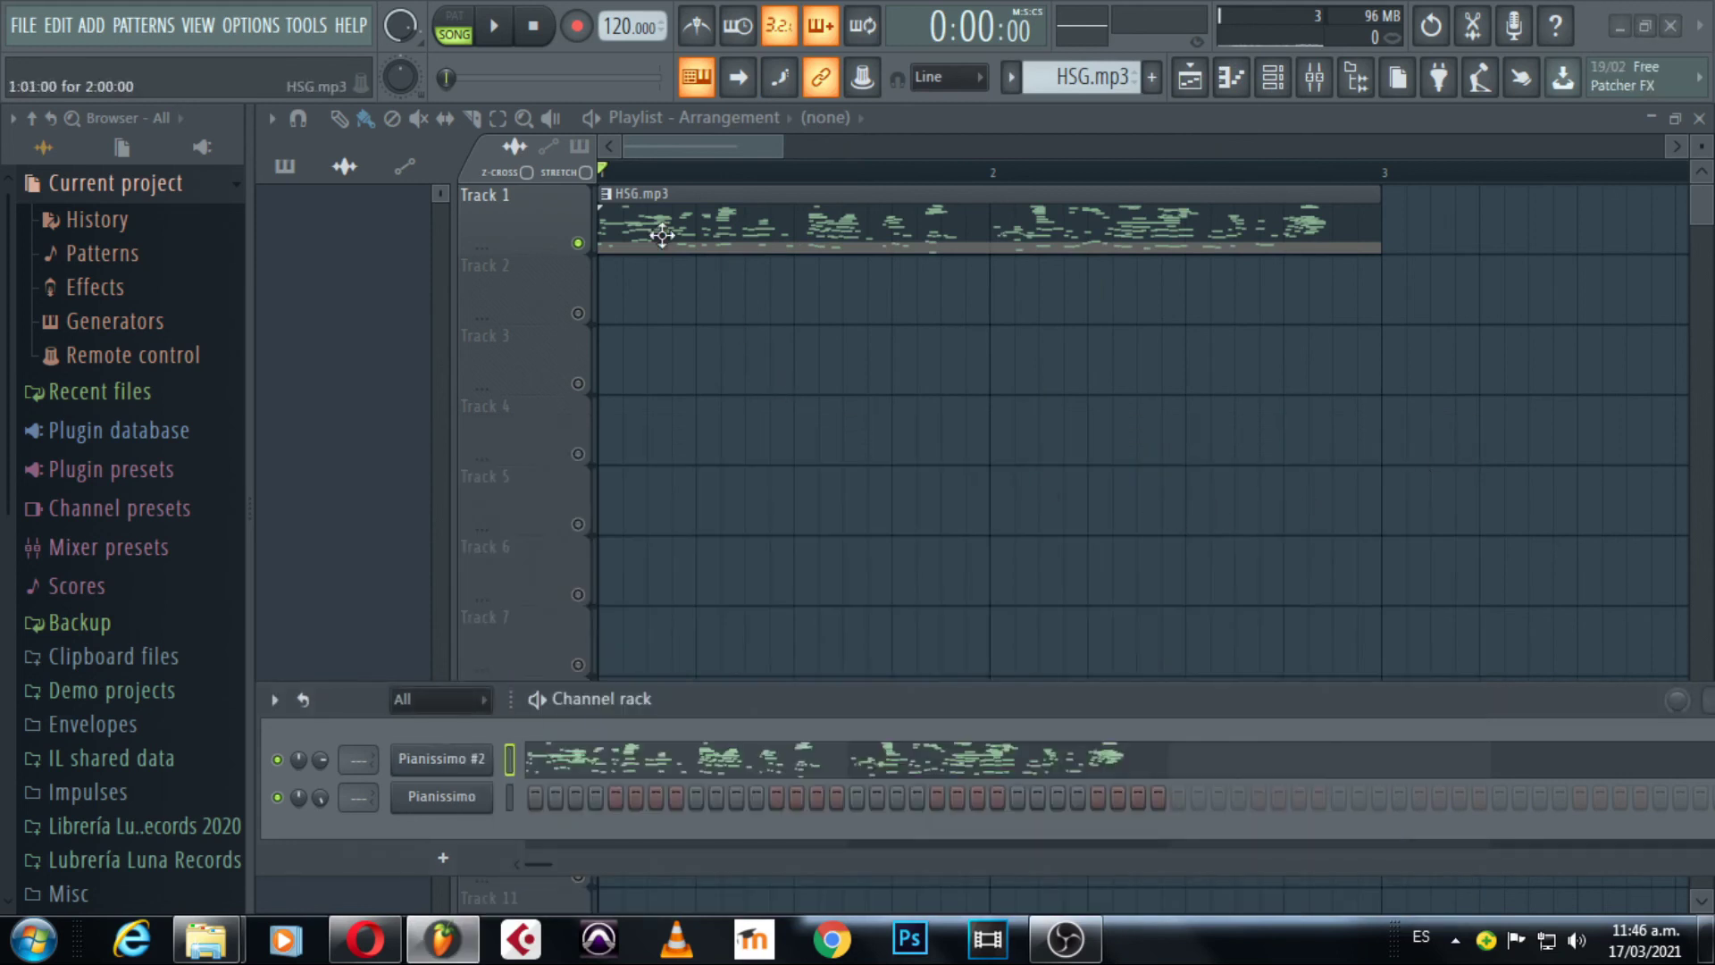
Hide the channel rack and play the HSG.mp3 MIDI pattern with the piano sound.
key("F6")
key("space")
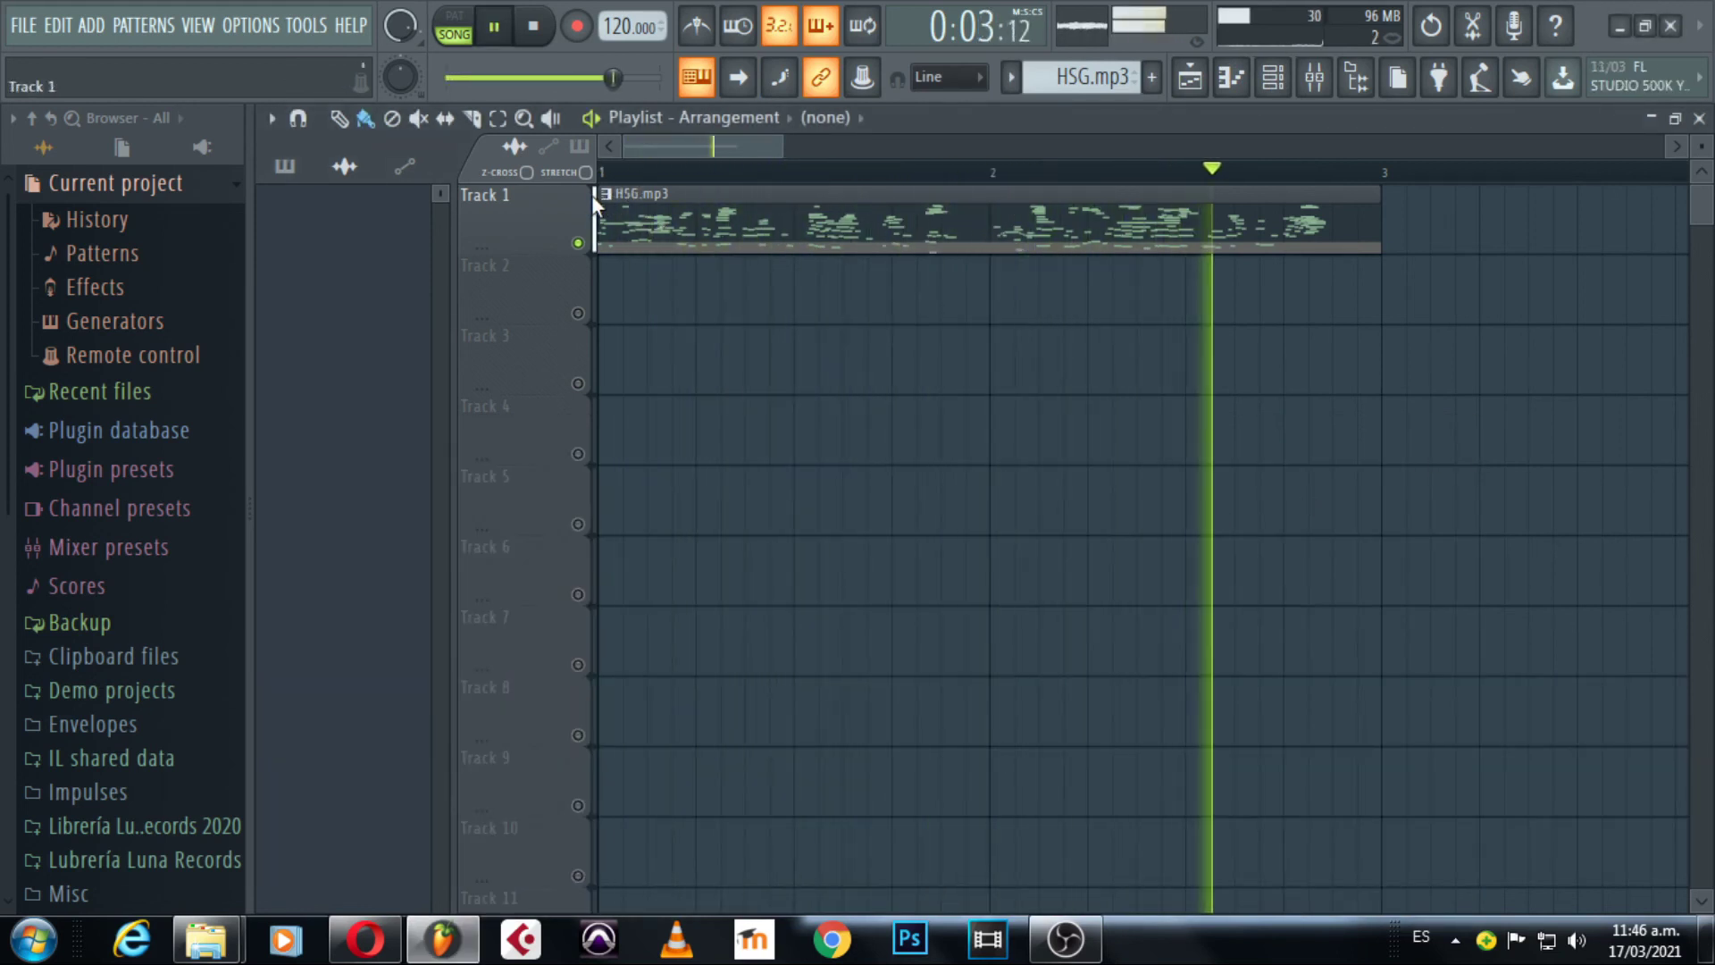
key("space")
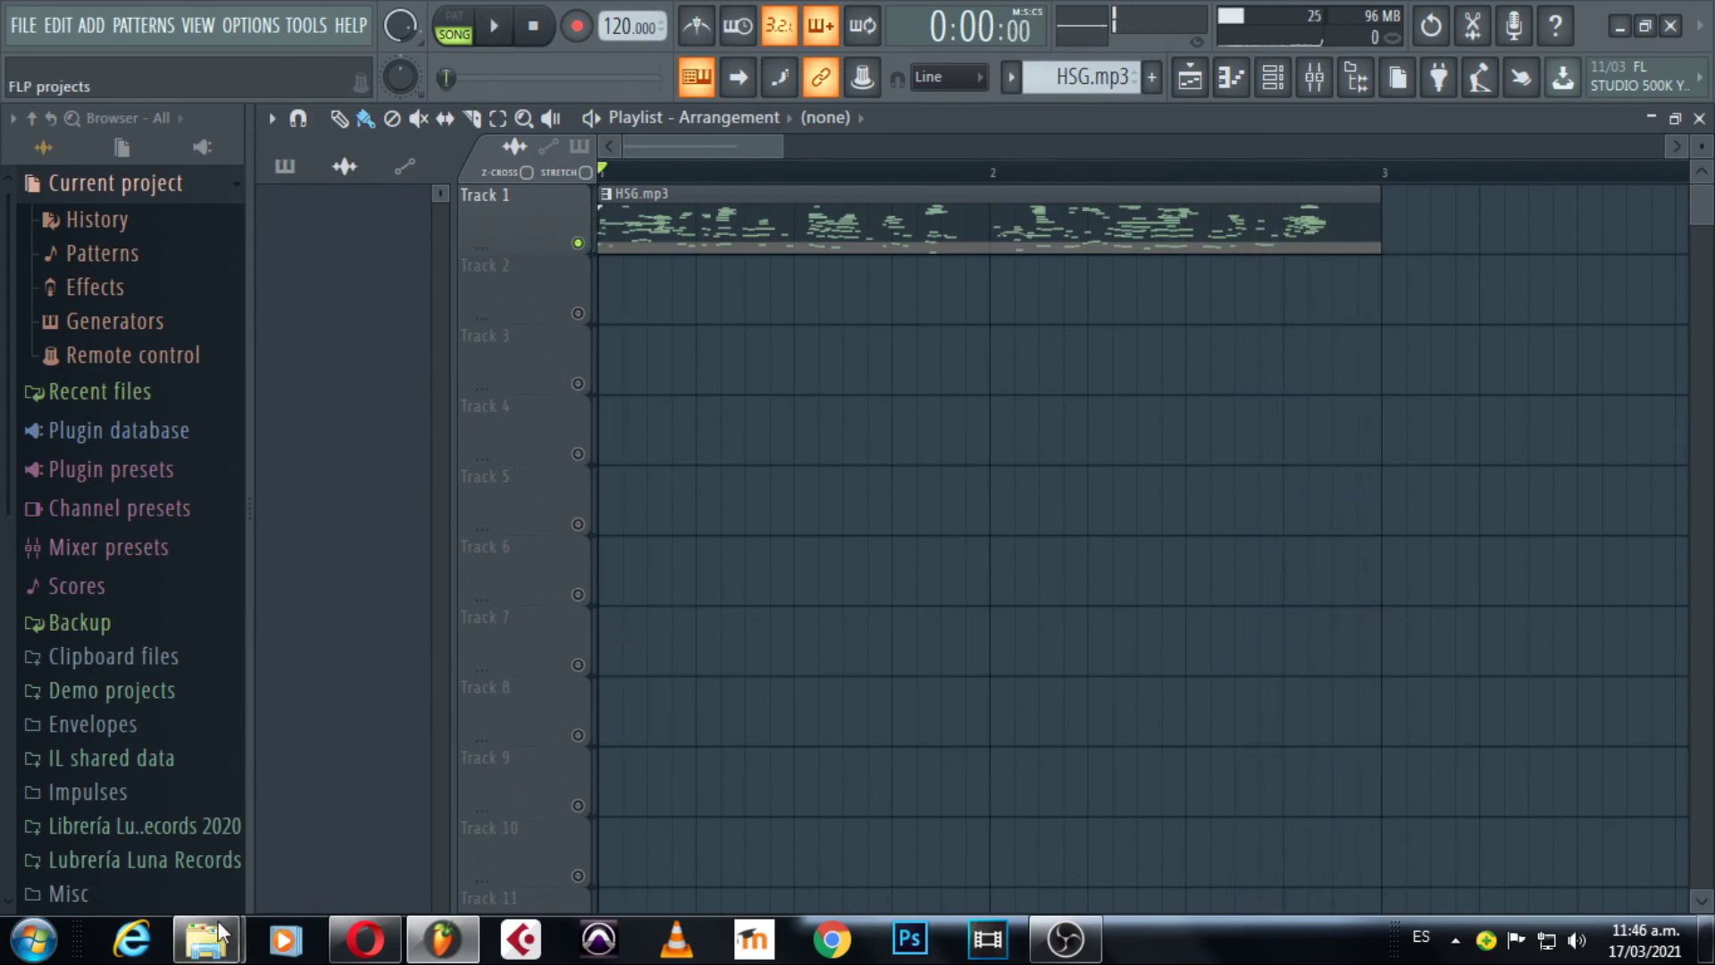
Add the HSG audio from the Música library at the start of Track 2 and compare it with the piano MIDI, soloing each track.
mouse_move(221, 933)
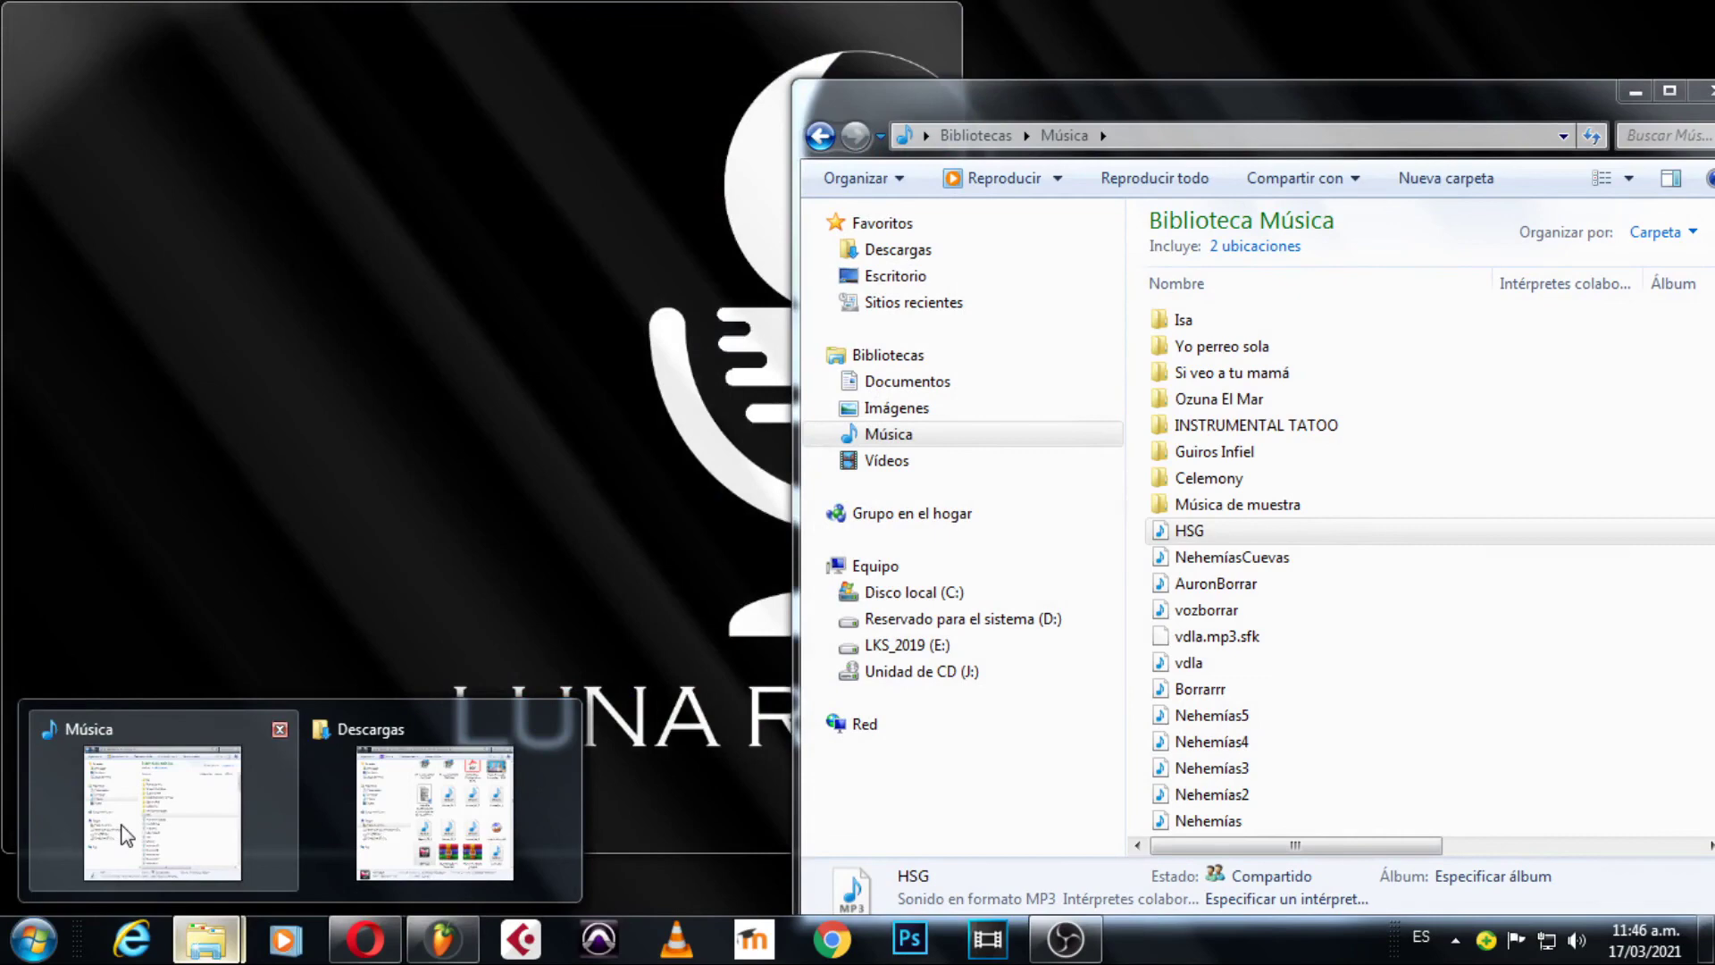
left_click(122, 835)
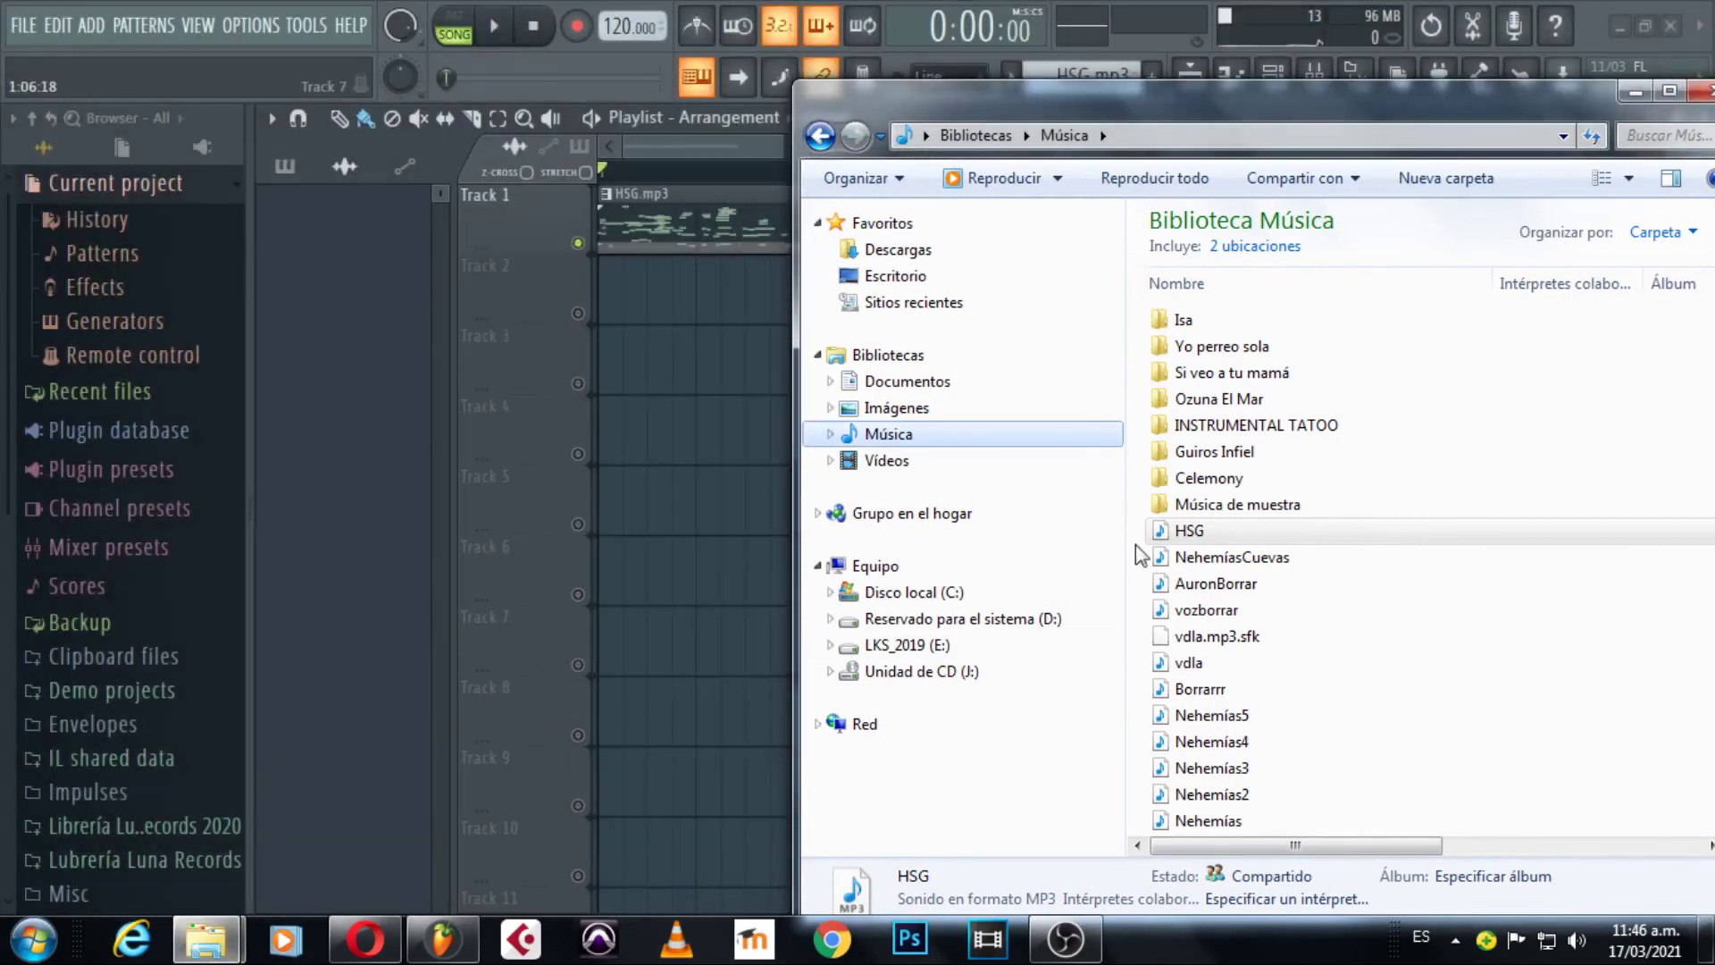
left_click_drag(1190, 532, 677, 287)
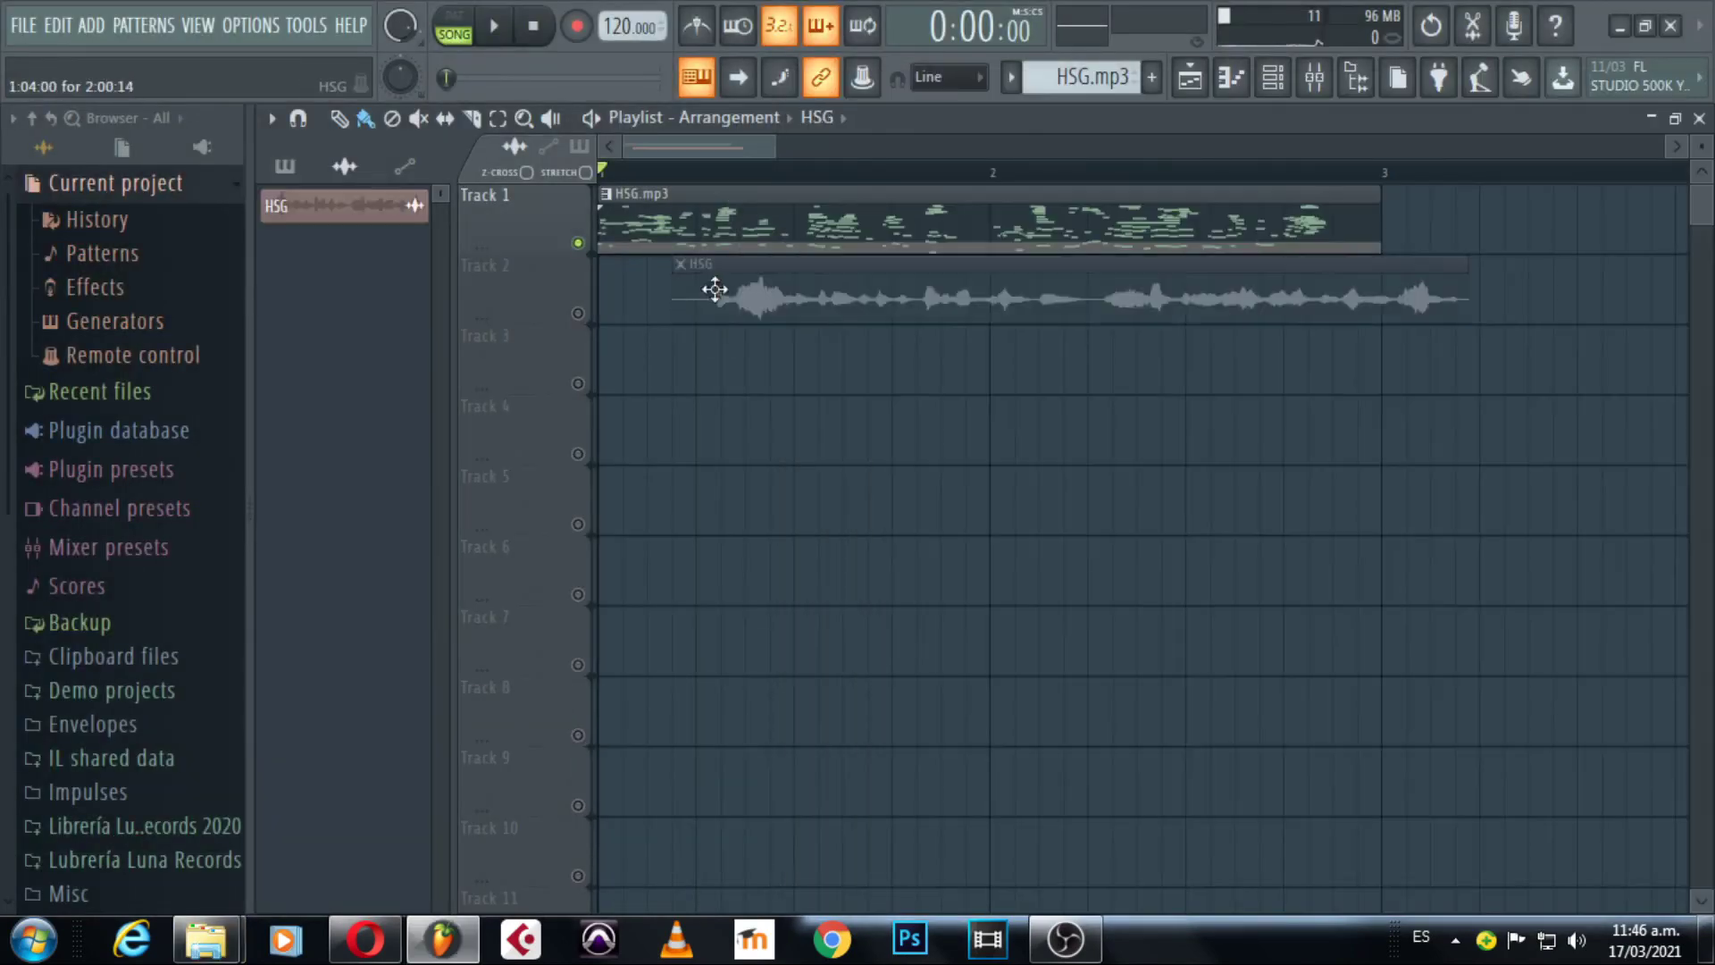
left_click(590, 324)
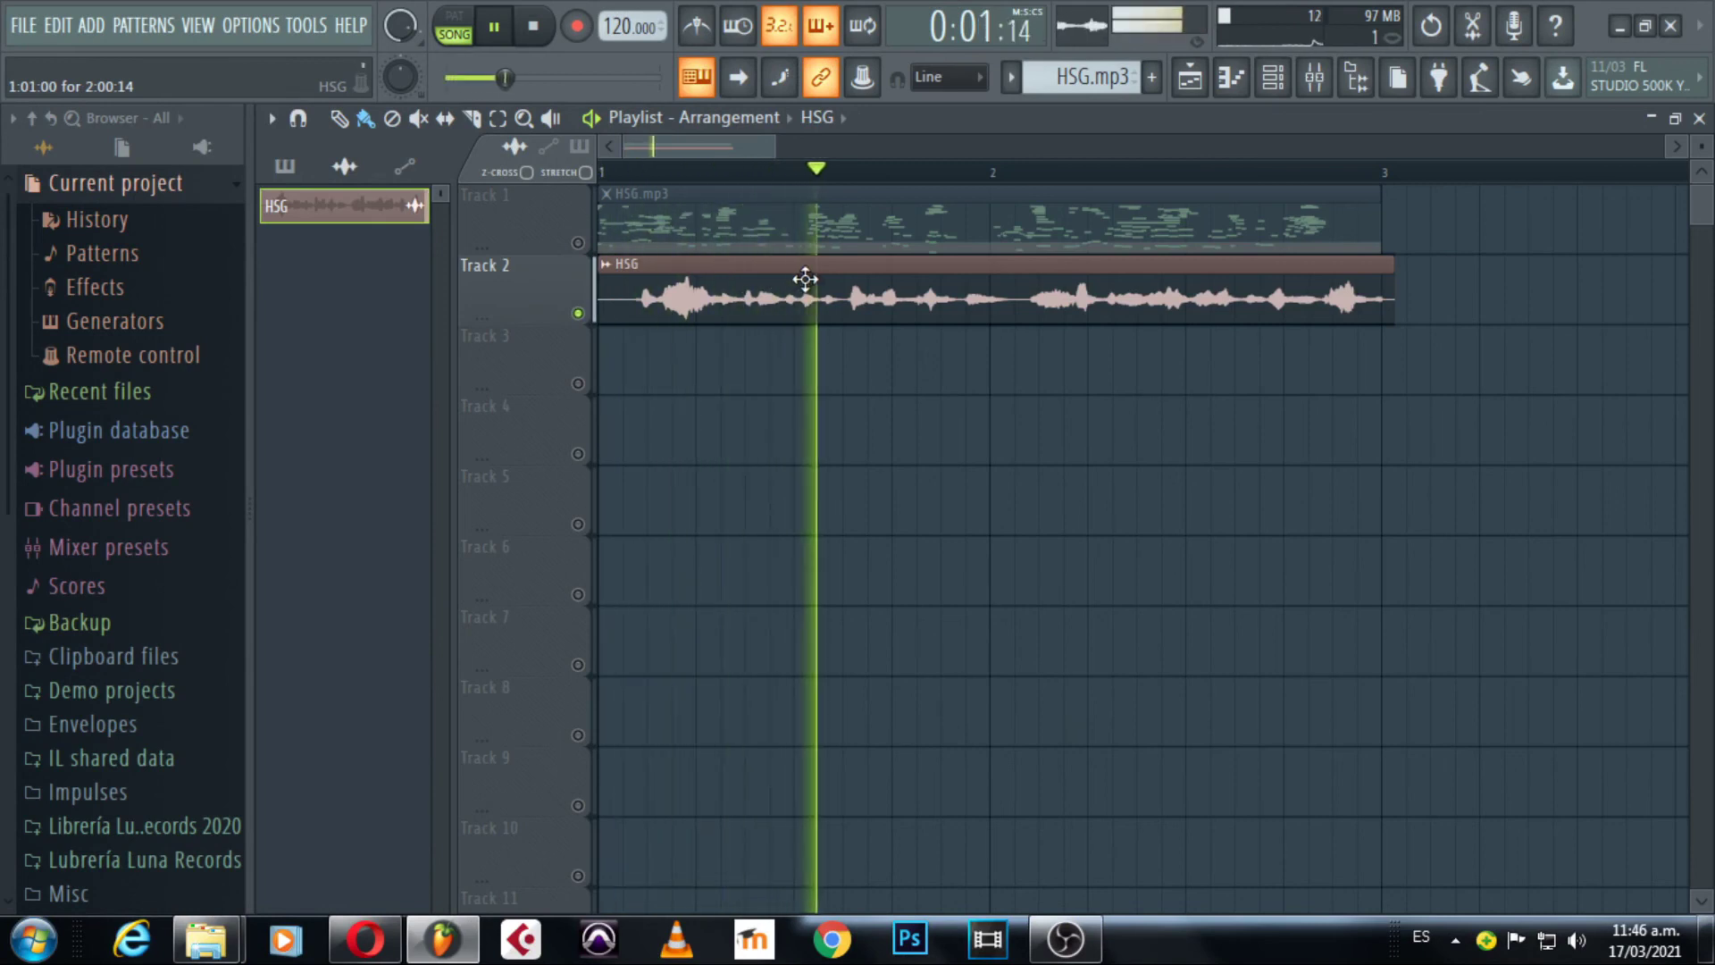
left_click(579, 246)
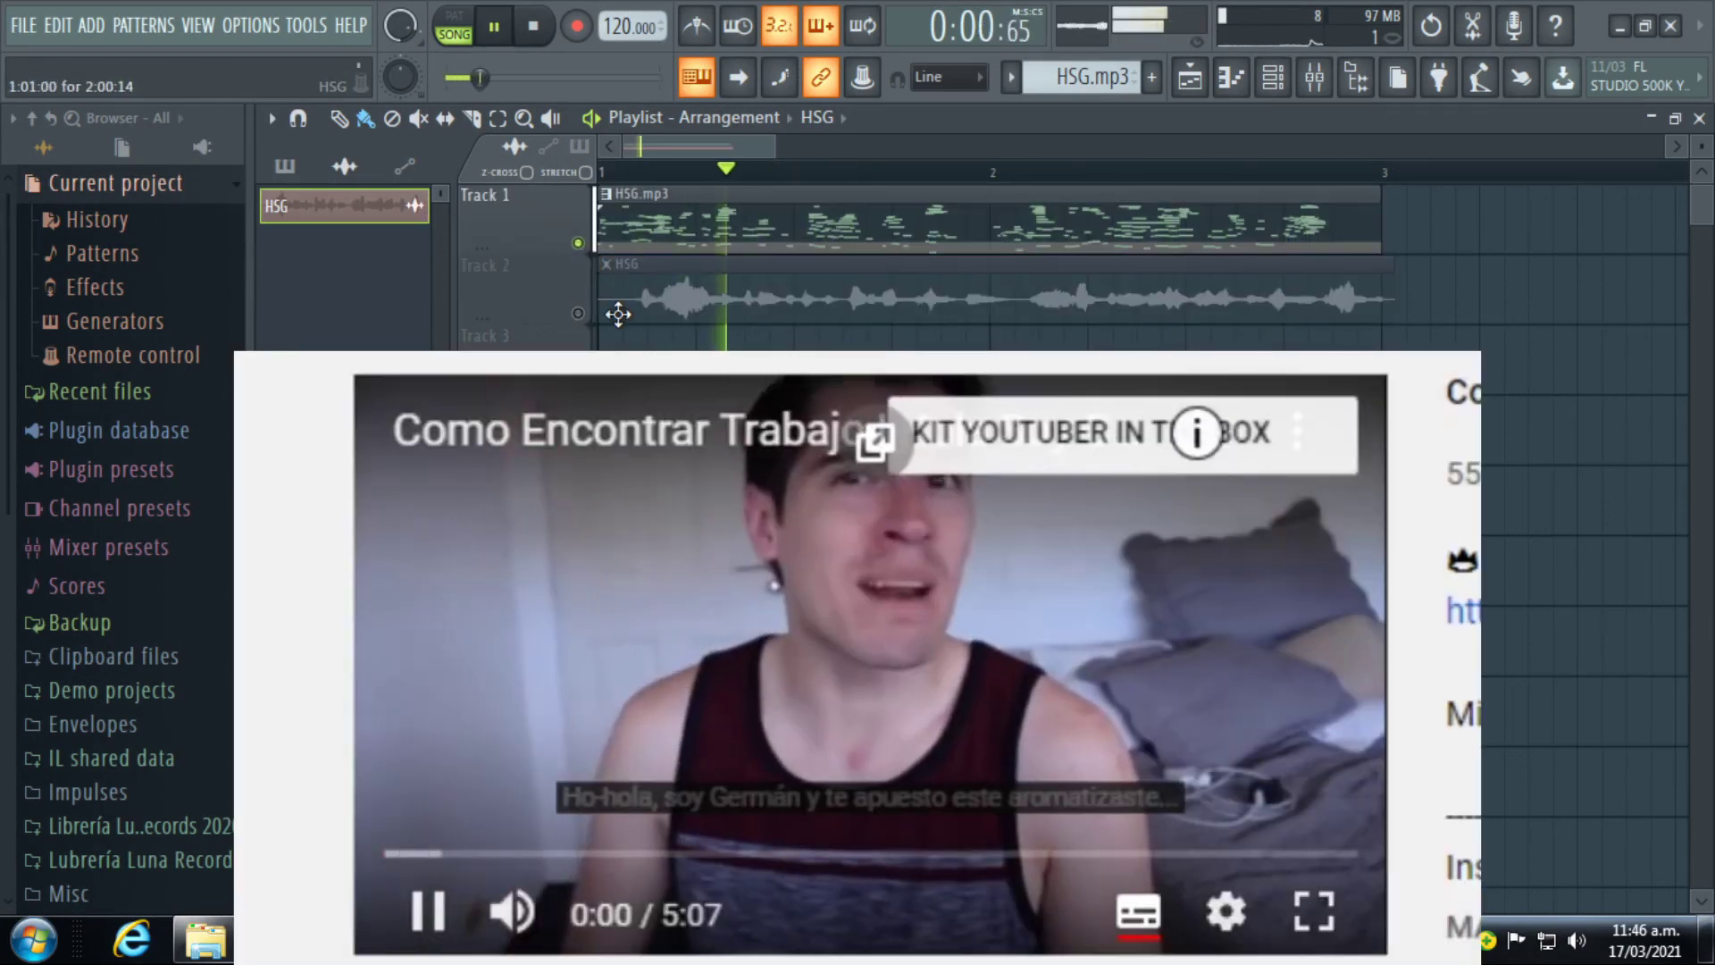